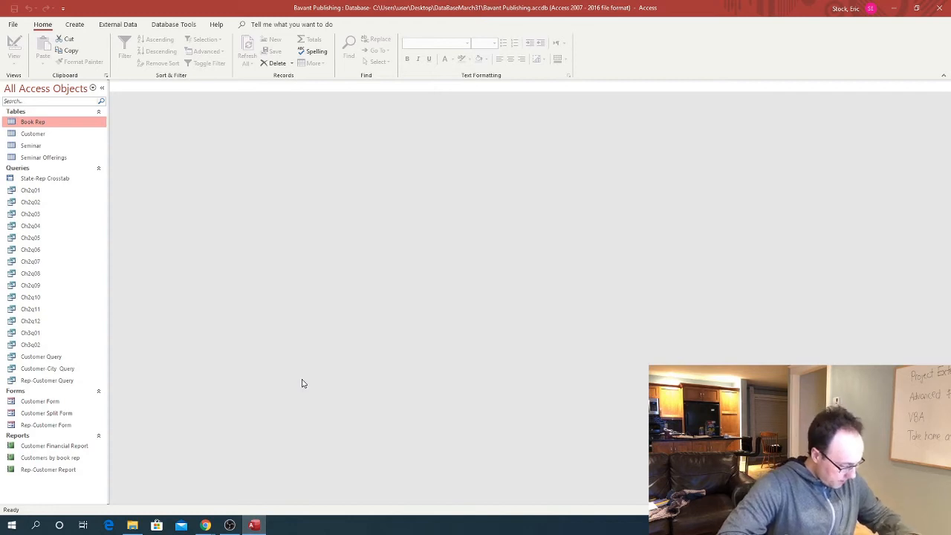
Create a blank form, Form1, in Design view using Form Design on the Create tab
{"action": "left_click", "coordinate": [74, 25]}
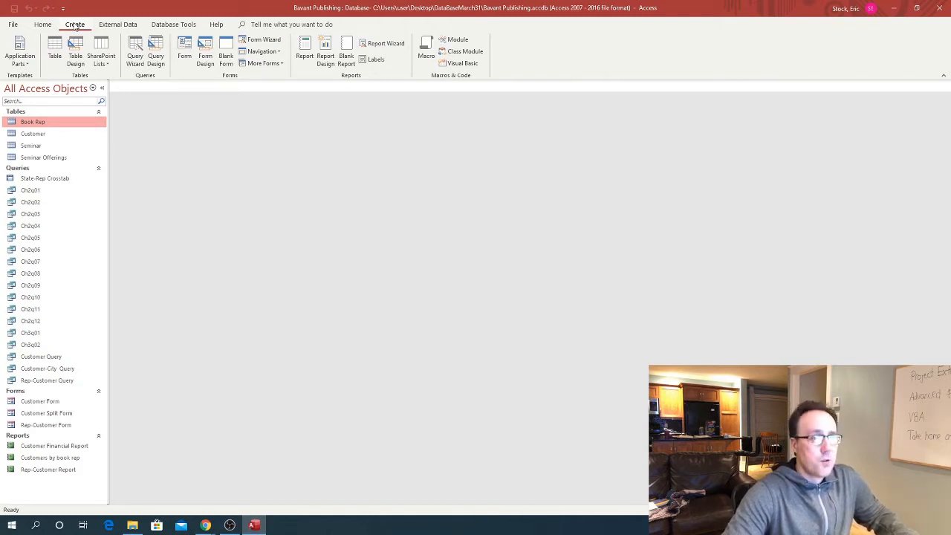
{"action": "left_click", "coordinate": [206, 57]}
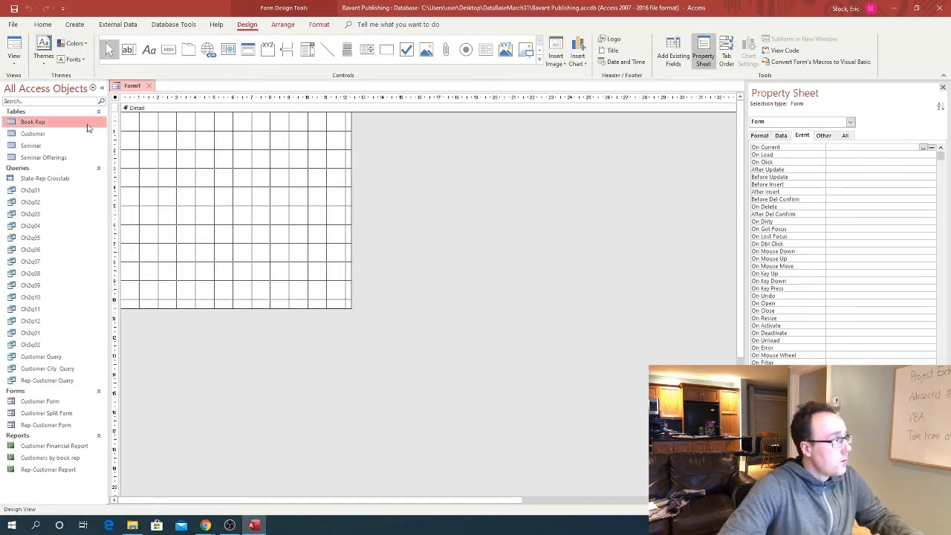
Set Form1's Record Source to the Customer table in the Property Sheet's All tab
{"action": "left_click", "coordinate": [845, 136]}
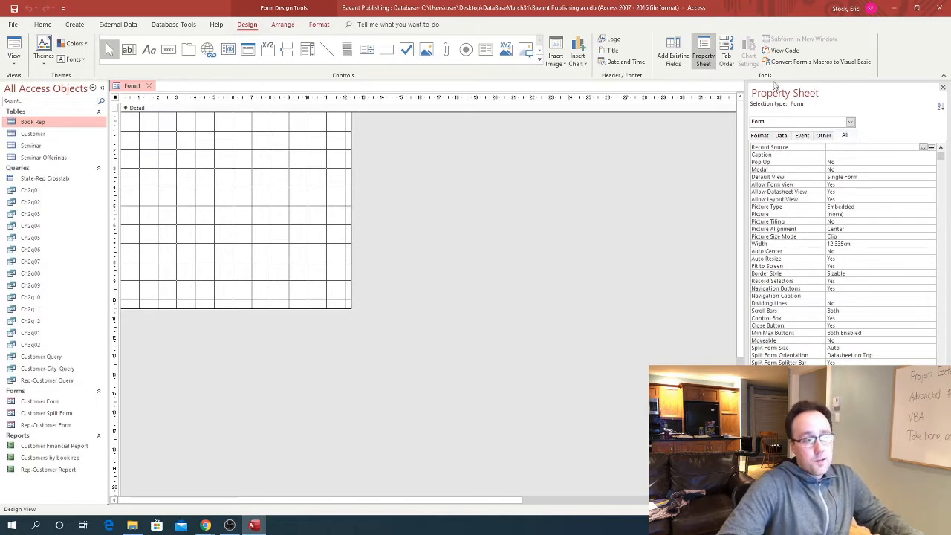
{"action": "left_click", "coordinate": [706, 54]}
{"action": "left_click", "coordinate": [706, 54]}
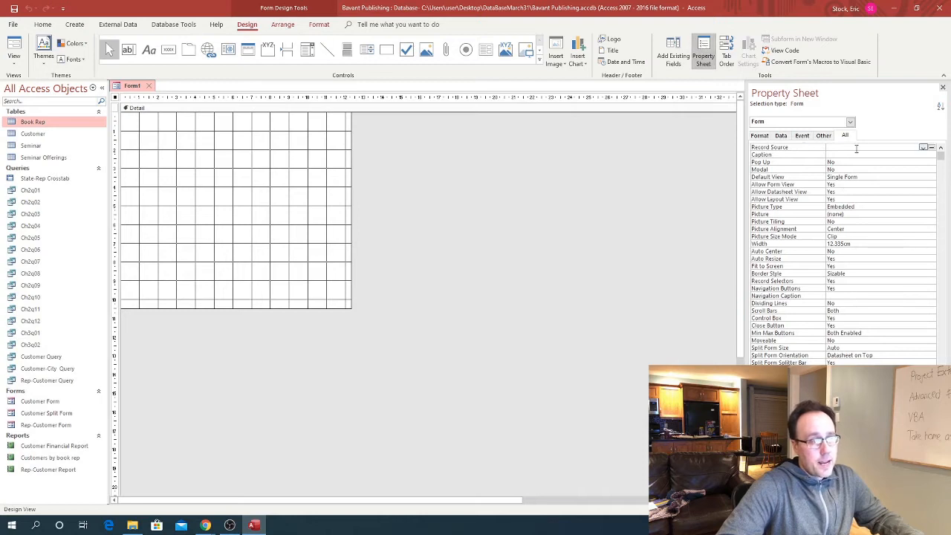
{"action": "left_click", "coordinate": [922, 148]}
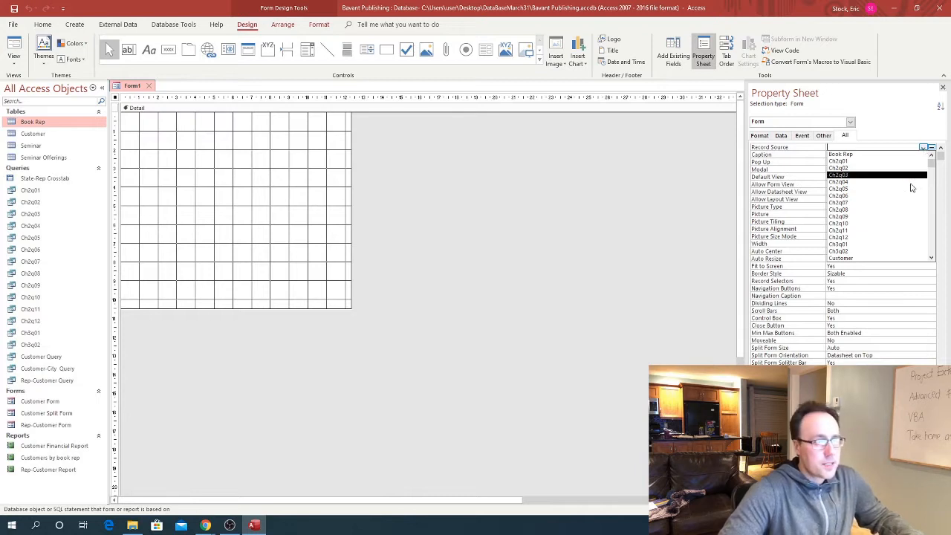
{"action": "left_click", "coordinate": [854, 251]}
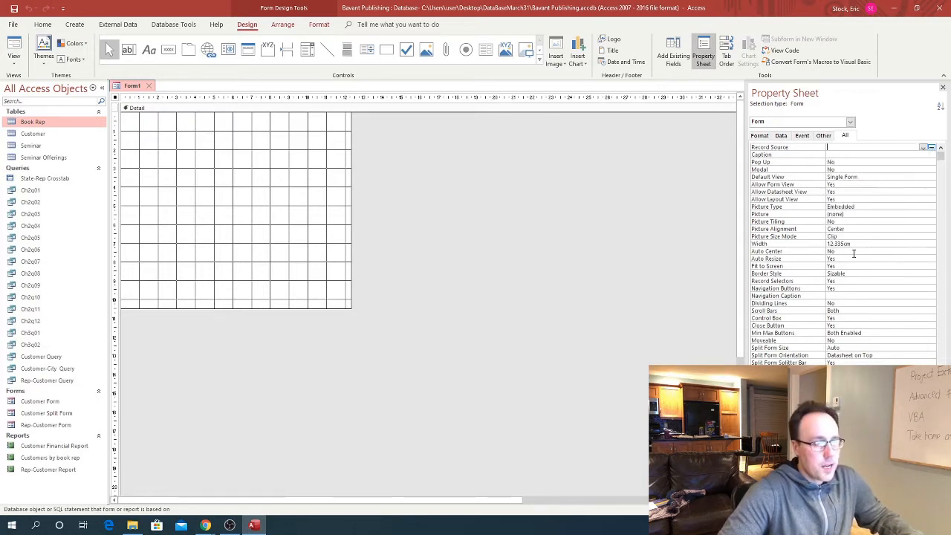
{"action": "left_click", "coordinate": [923, 147]}
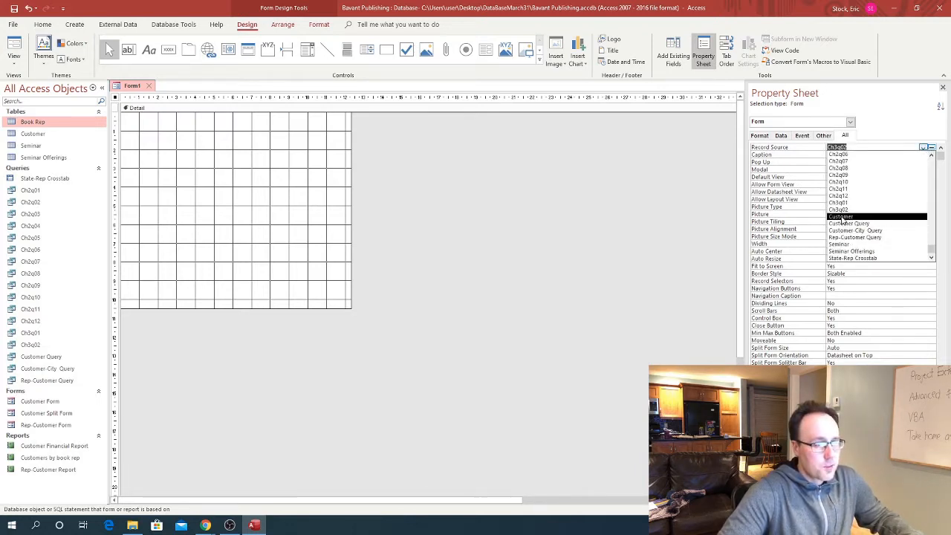
{"action": "left_click", "coordinate": [842, 216]}
{"action": "left_click", "coordinate": [843, 155]}
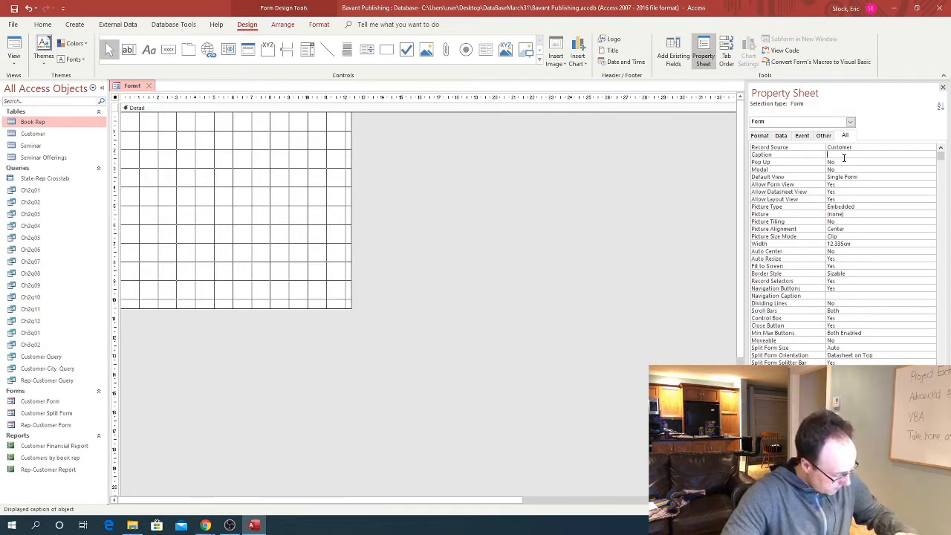
Save the form under the name 'Customer Master Form'
{"action": "left_click", "coordinate": [13, 8]}
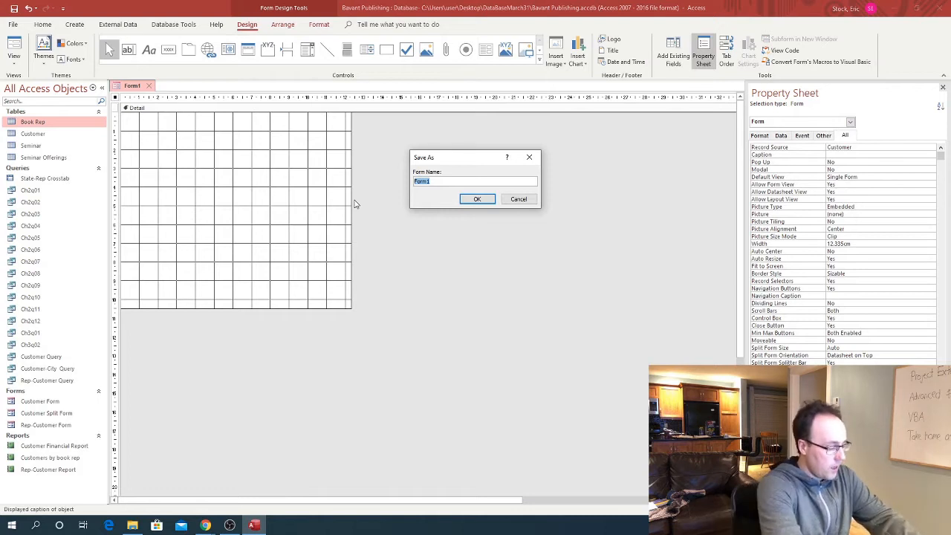
{"action": "type", "text": "Customer M"}
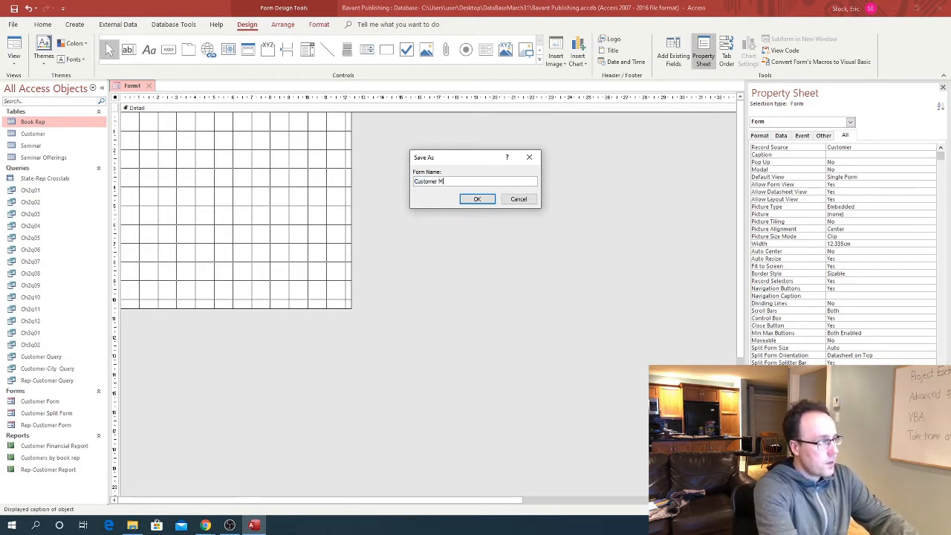
{"action": "type", "text": "aster Fo"}
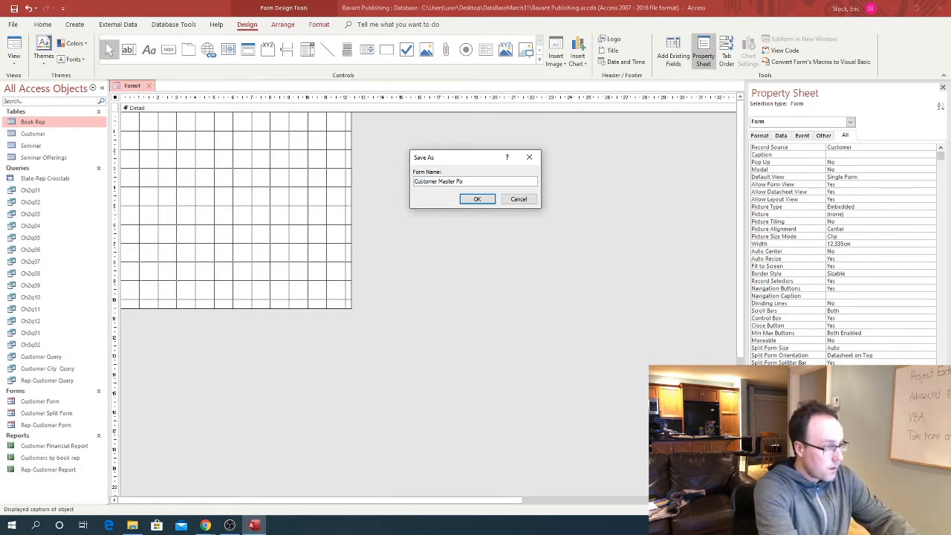
{"action": "type", "text": "rm"}
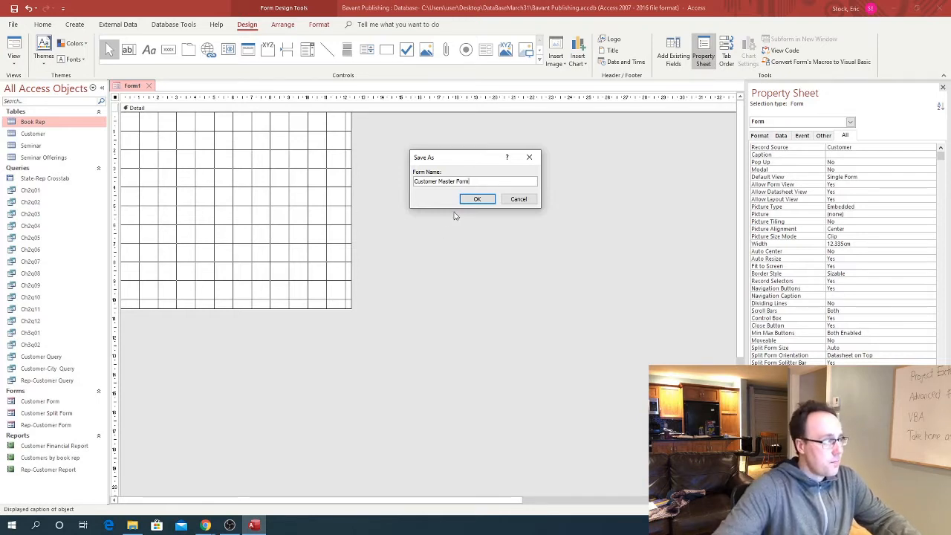
{"action": "left_click", "coordinate": [476, 199]}
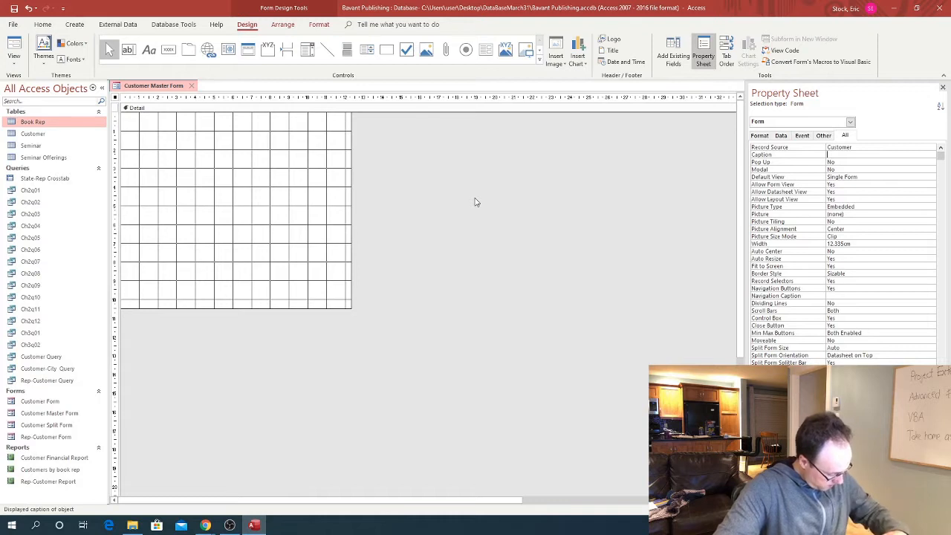
Set the form's Caption property to 'Customer View and Update Form'
{"action": "left_click", "coordinate": [830, 155]}
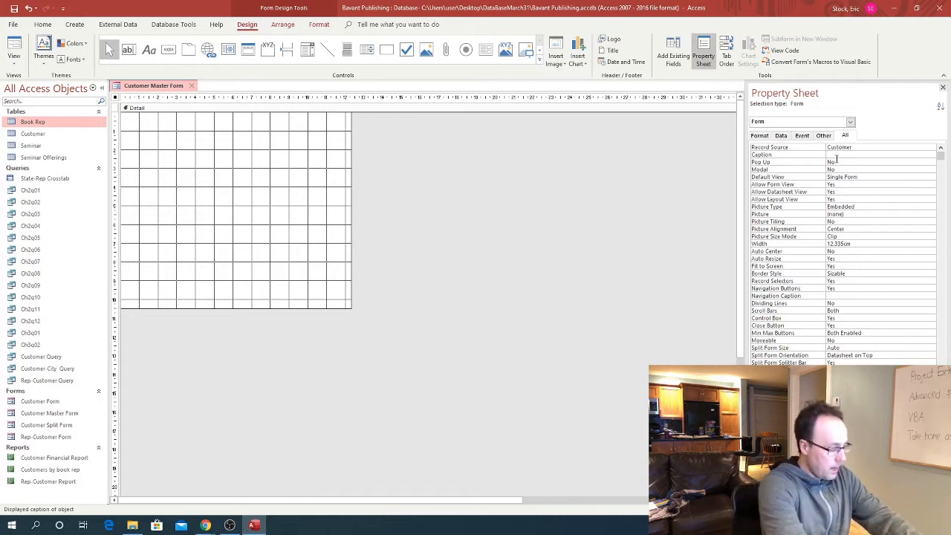
{"action": "type", "text": "Custom"}
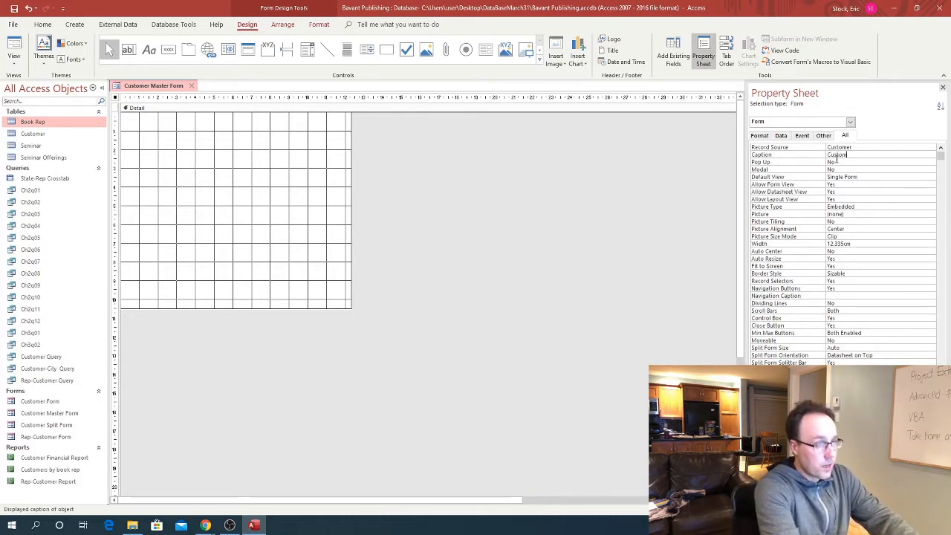
{"action": "type", "text": "er View an"}
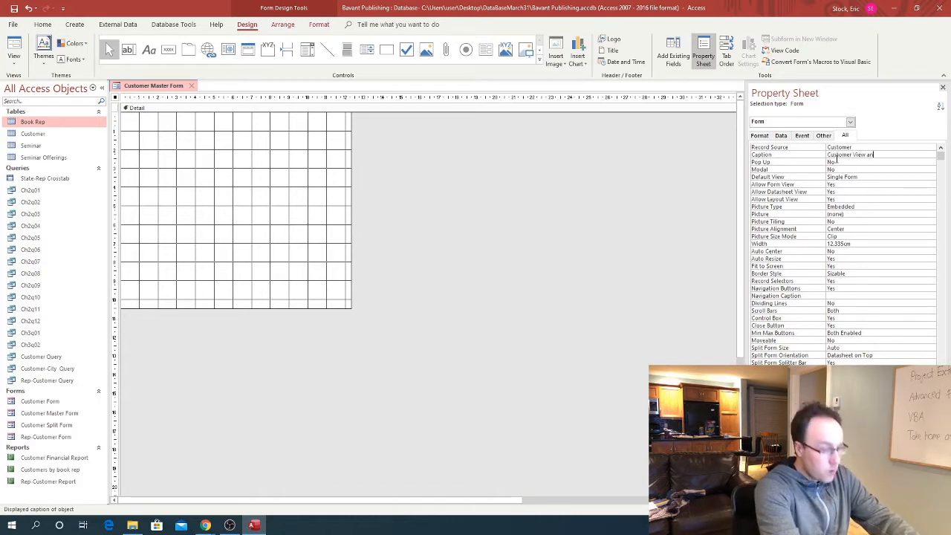
{"action": "type", "text": "d Update Form"}
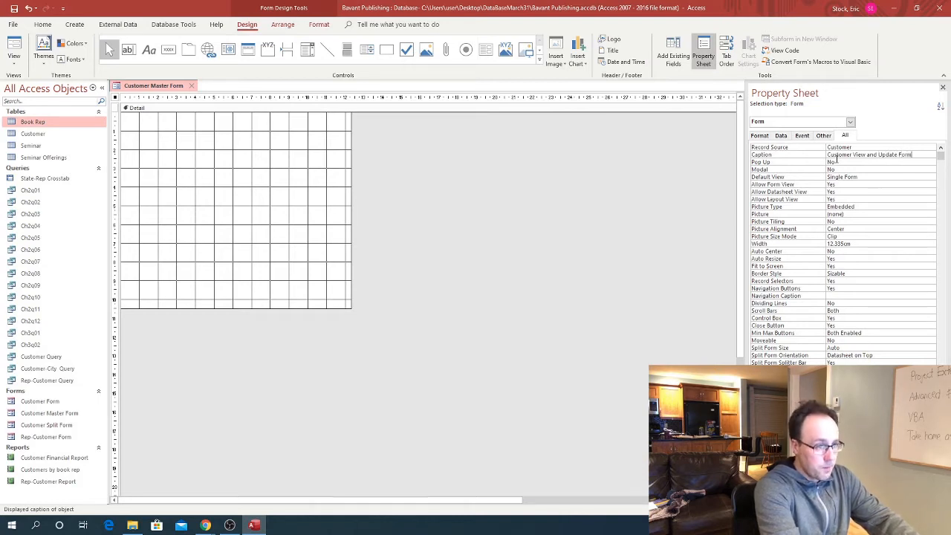
{"action": "key", "text": "Return"}
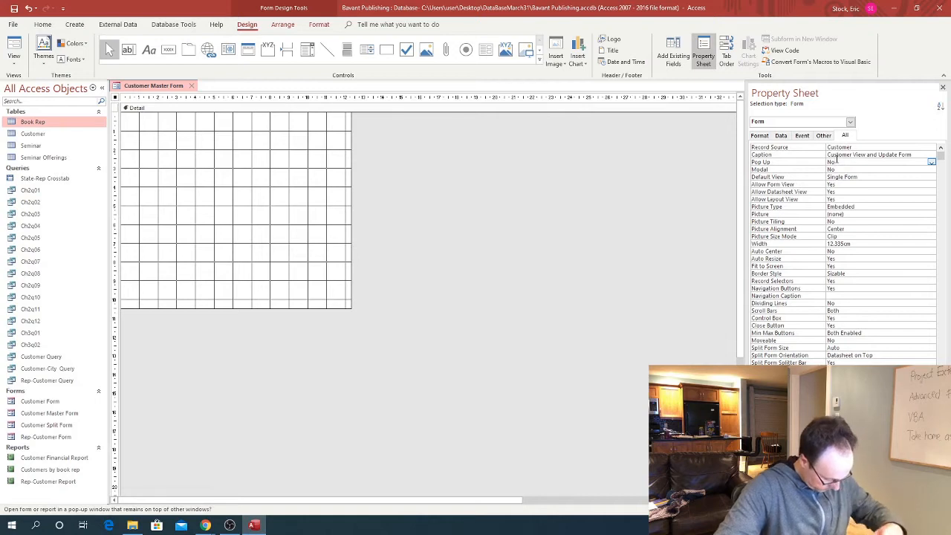
Show the field list, enlarge the form's design area, and drag Customer Number onto it
{"action": "left_click", "coordinate": [673, 55]}
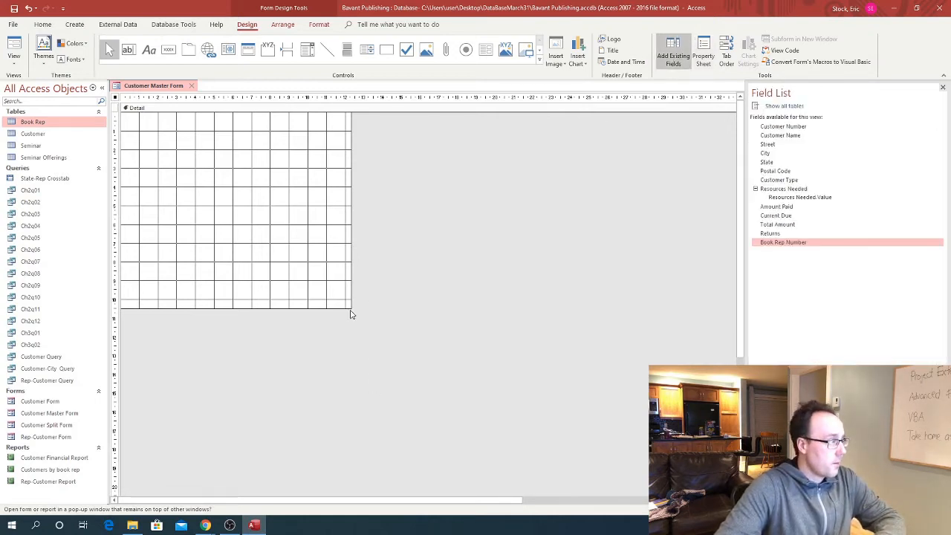
{"action": "left_click_drag", "start_coordinate": [351, 309], "coordinate": [372, 405]}
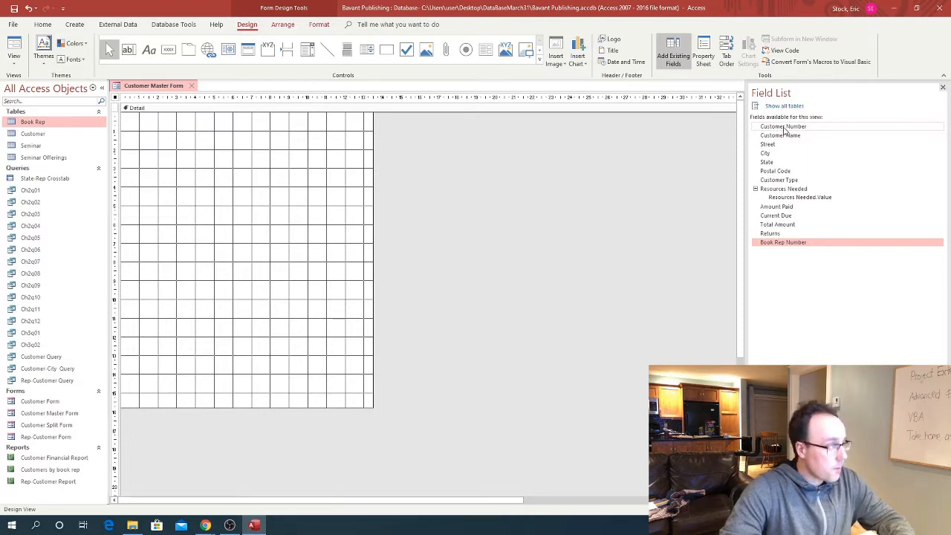
{"action": "left_click_drag", "start_coordinate": [784, 130], "coordinate": [220, 126]}
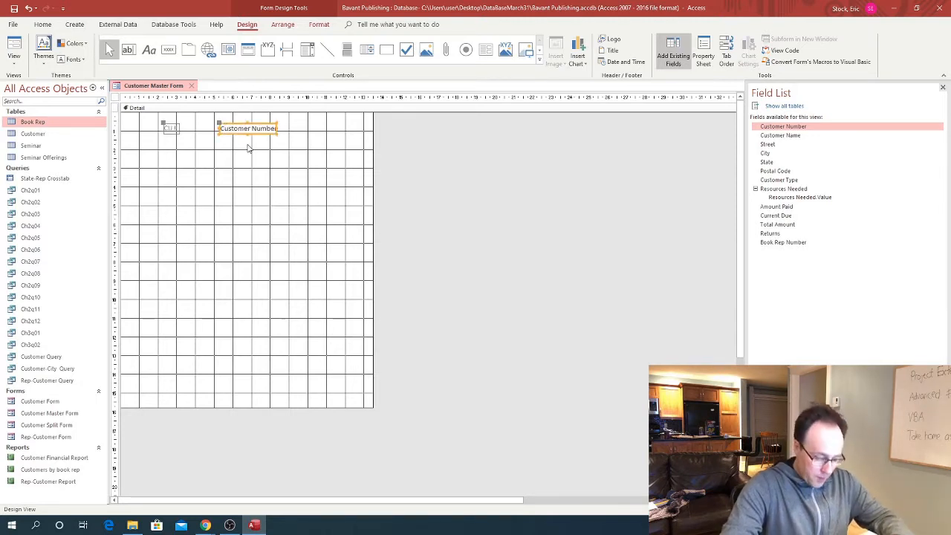
Relabel the field 'Customer Number' and nudge its text box right, clear of the label
{"action": "left_click", "coordinate": [176, 128]}
{"action": "left_click_drag", "start_coordinate": [178, 128], "coordinate": [149, 130]}
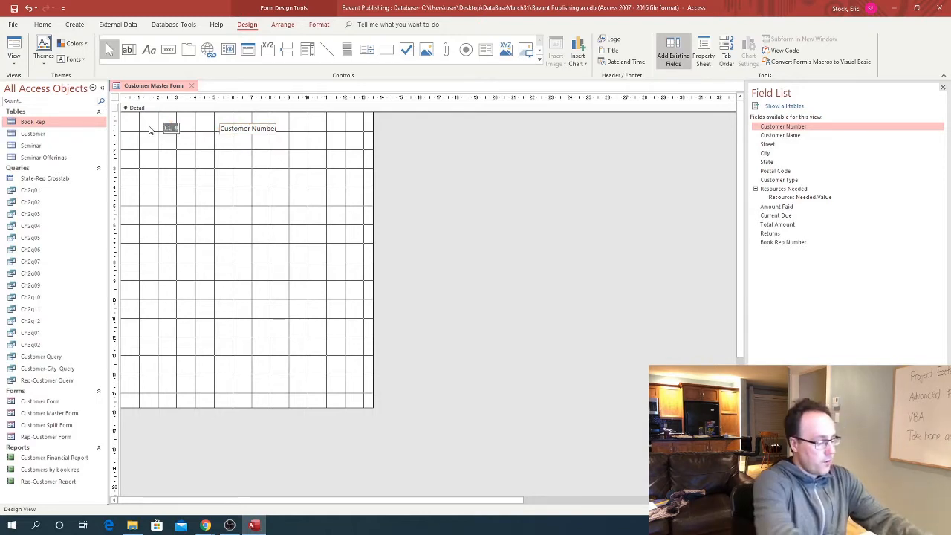
{"action": "type", "text": "Cu"}
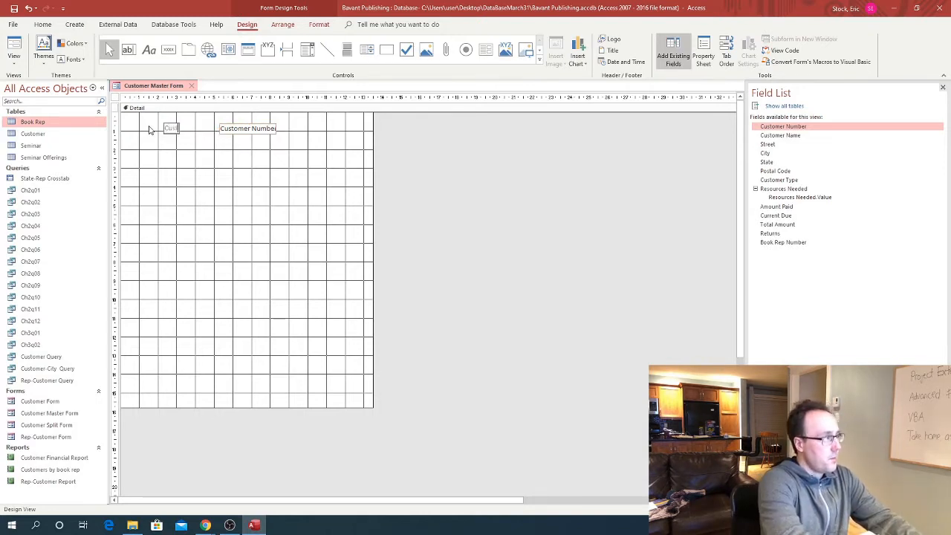
{"action": "type", "text": "stomer Number"}
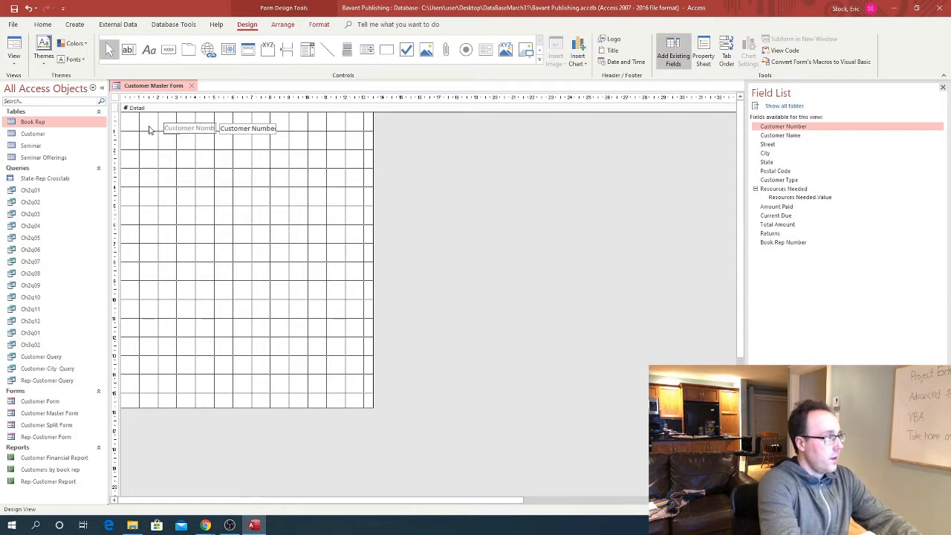
{"action": "left_click", "coordinate": [248, 133]}
{"action": "left_click_drag", "start_coordinate": [221, 124], "coordinate": [228, 125]}
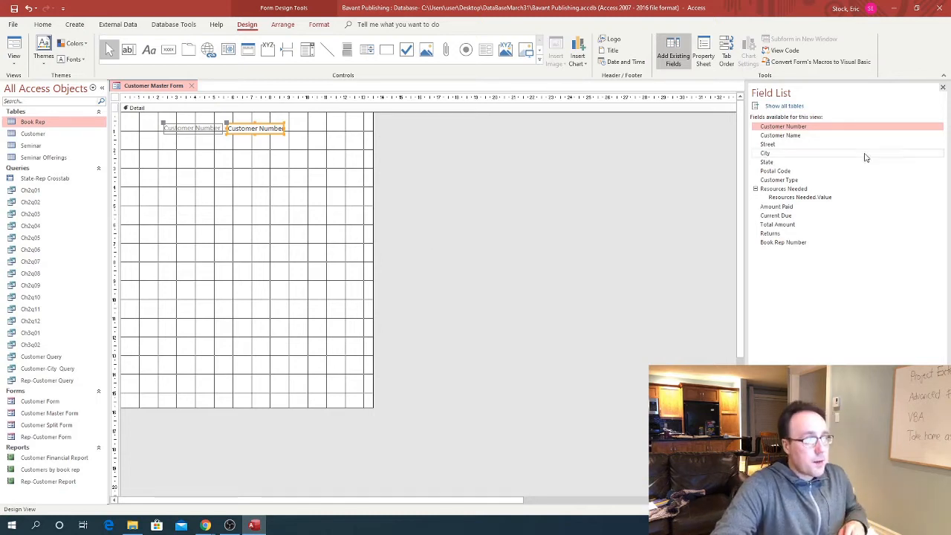
{"action": "left_click", "coordinate": [796, 138]}
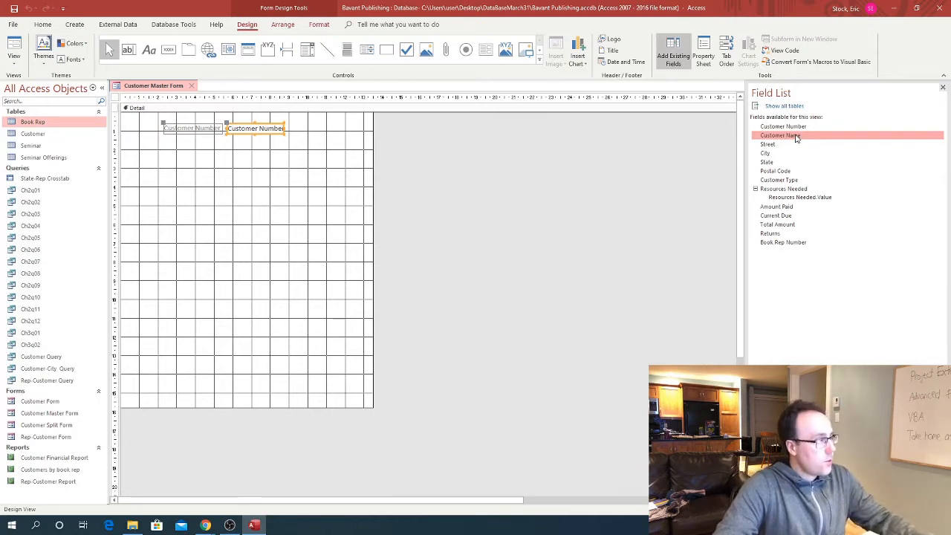
Drop the six fields Customer Name through Customer Type below Customer Number
{"action": "left_click", "coordinate": [787, 180], "text": "shift"}
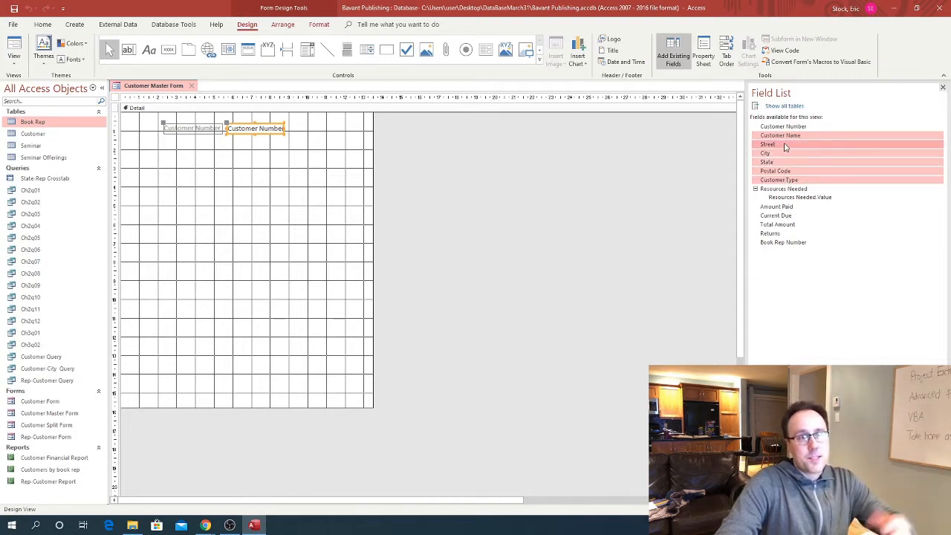
{"action": "left_click_drag", "start_coordinate": [780, 144], "coordinate": [198, 178]}
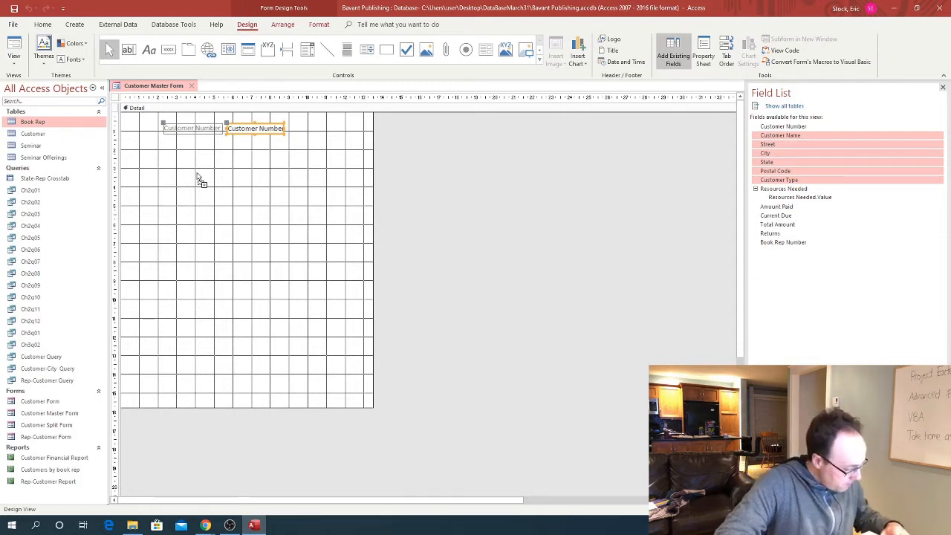
{"action": "left_click_drag", "start_coordinate": [198, 178], "coordinate": [202, 157]}
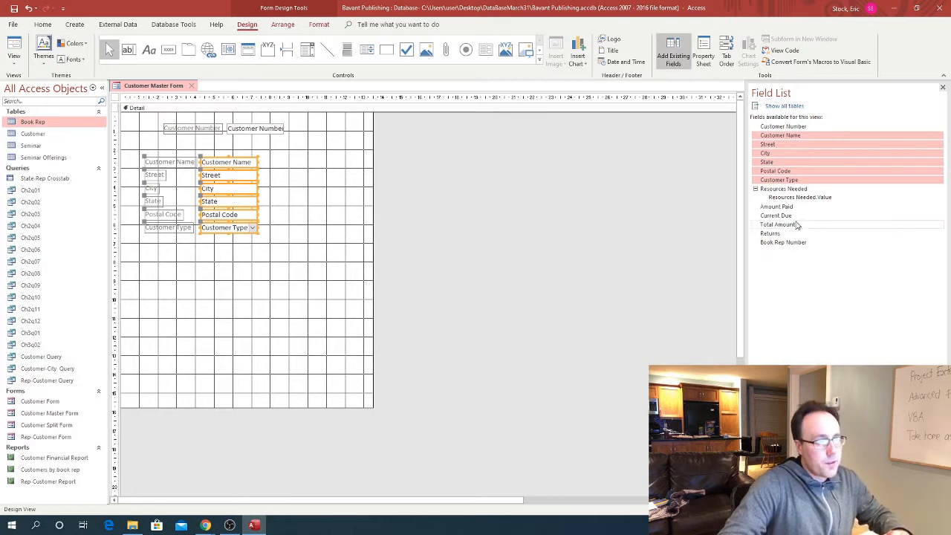
Select Resources Needed through Returns and drag the five fields onto the form
{"action": "left_click", "coordinate": [781, 192]}
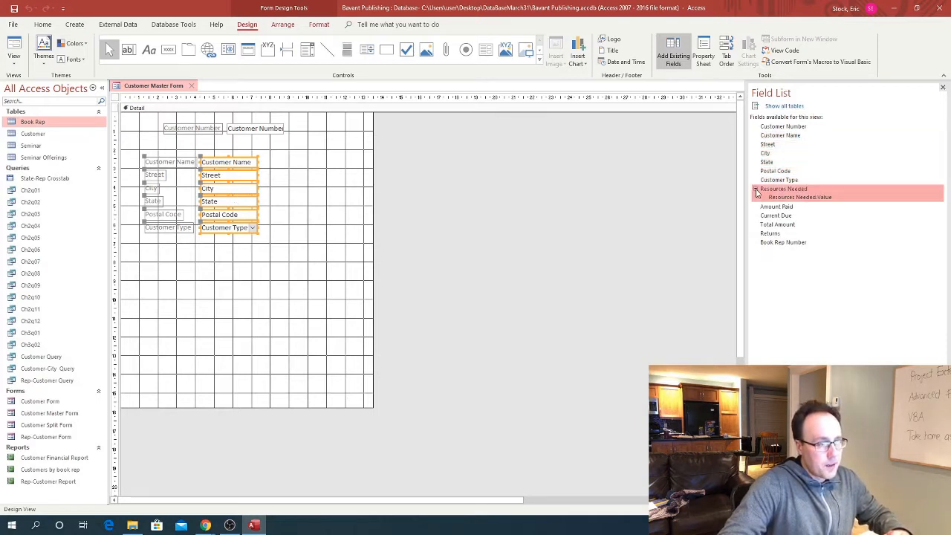
{"action": "left_click", "coordinate": [756, 190]}
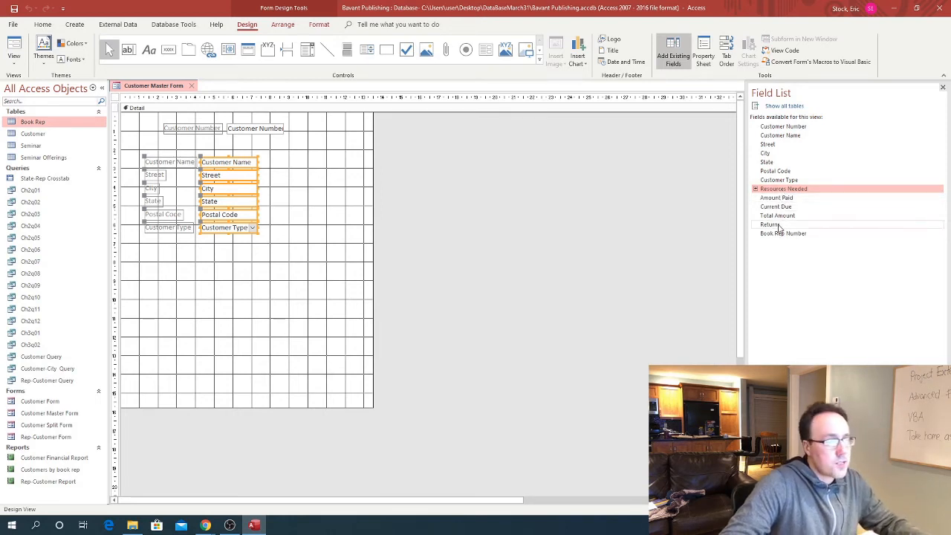
{"action": "left_click", "coordinate": [777, 226], "text": "shift"}
{"action": "left_click_drag", "start_coordinate": [787, 202], "coordinate": [328, 170]}
Reposition the five fields as a second column right of the address fields
{"action": "key", "text": "ctrl+z"}
{"action": "left_click_drag", "start_coordinate": [325, 165], "coordinate": [344, 169]}
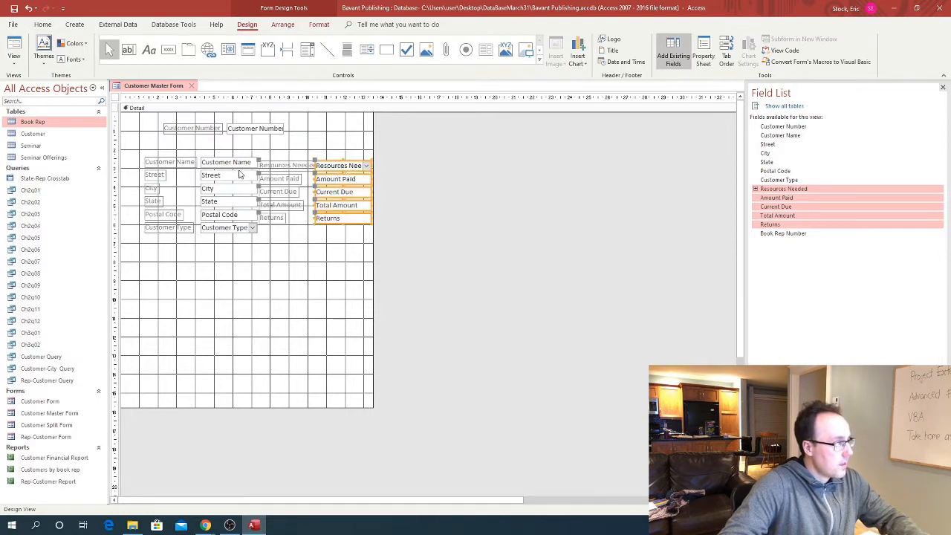
{"action": "left_click", "coordinate": [181, 163]}
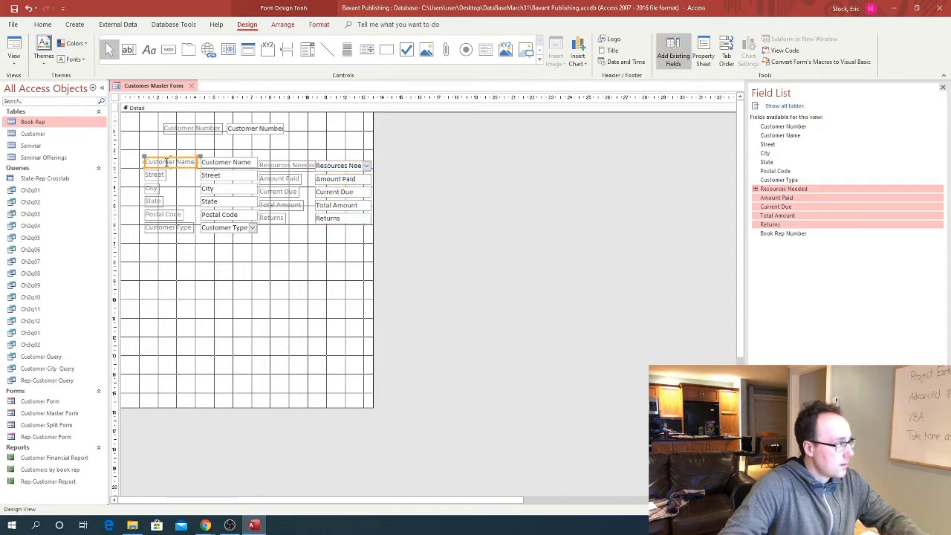
{"action": "left_click", "coordinate": [271, 166]}
{"action": "key", "text": "ctrl+z"}
{"action": "key", "text": "ctrl+z"}
{"action": "key", "text": "ctrl+z"}
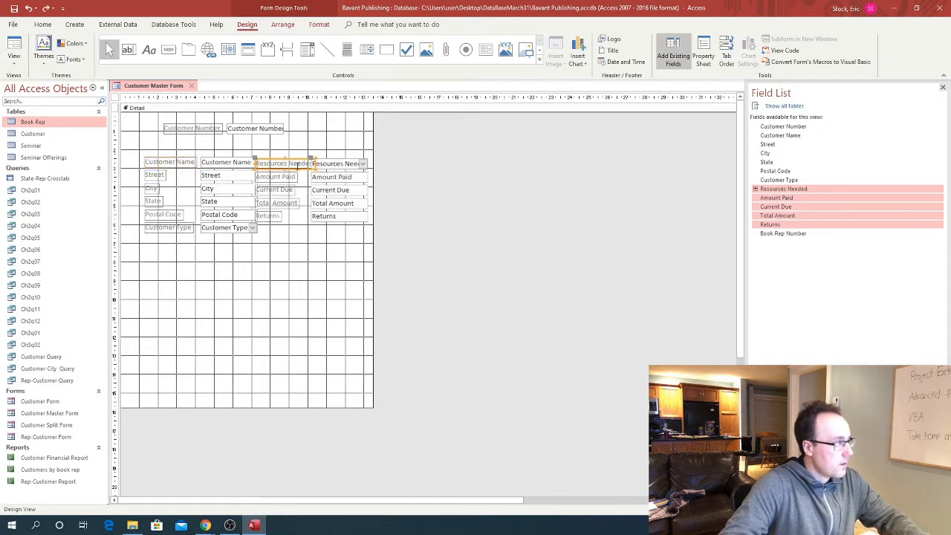
{"action": "key", "text": "ctrl+z"}
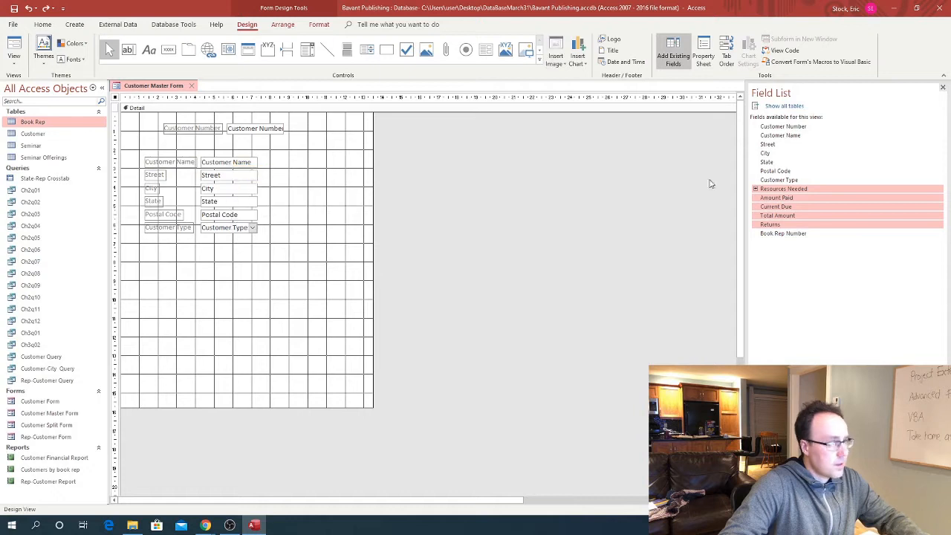
{"action": "key", "text": "ctrl+y"}
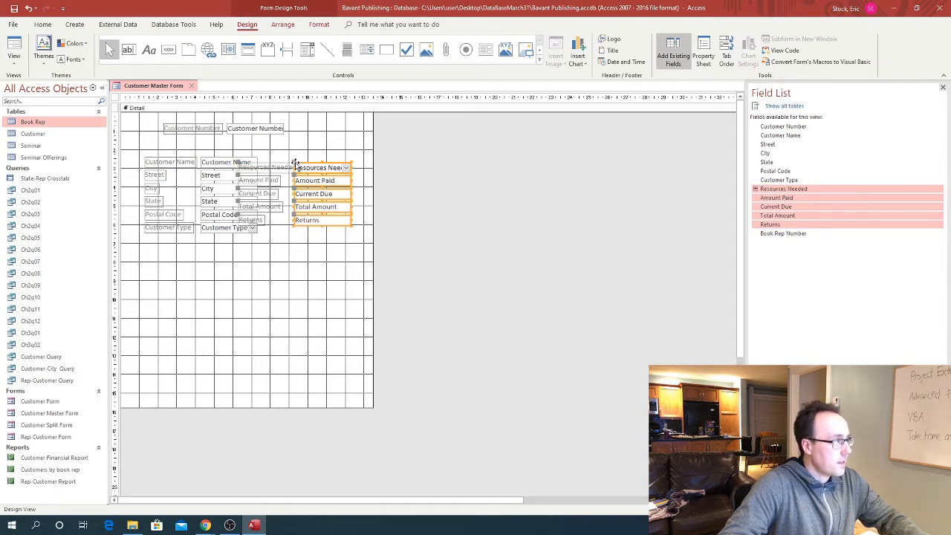
{"action": "left_click_drag", "start_coordinate": [273, 168], "coordinate": [287, 167]}
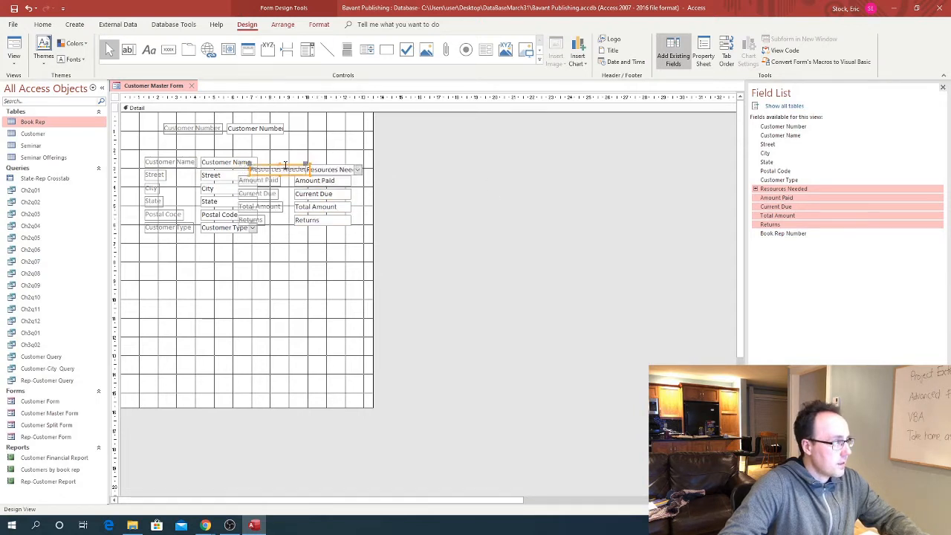
{"action": "key", "text": "ctrl+z"}
{"action": "key", "text": "ctrl+z"}
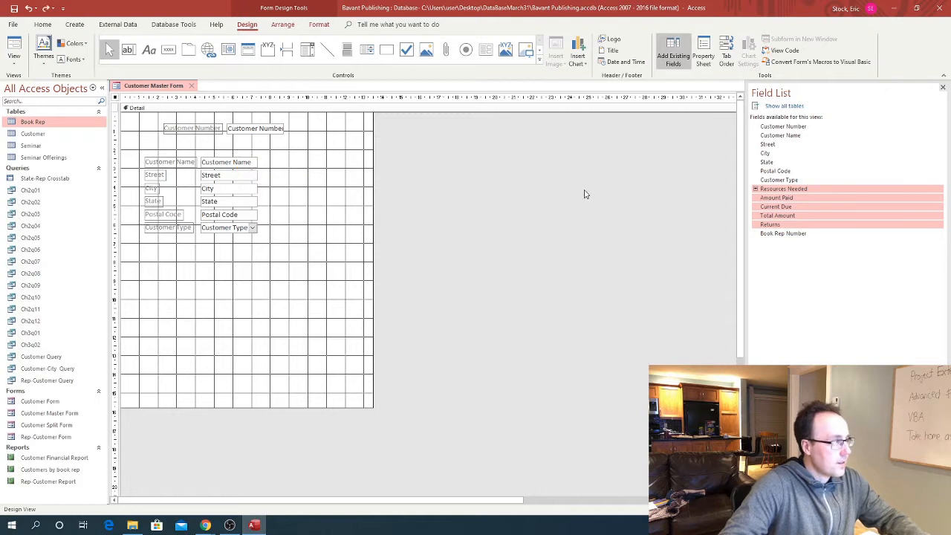
{"action": "left_click_drag", "start_coordinate": [325, 175], "coordinate": [352, 168]}
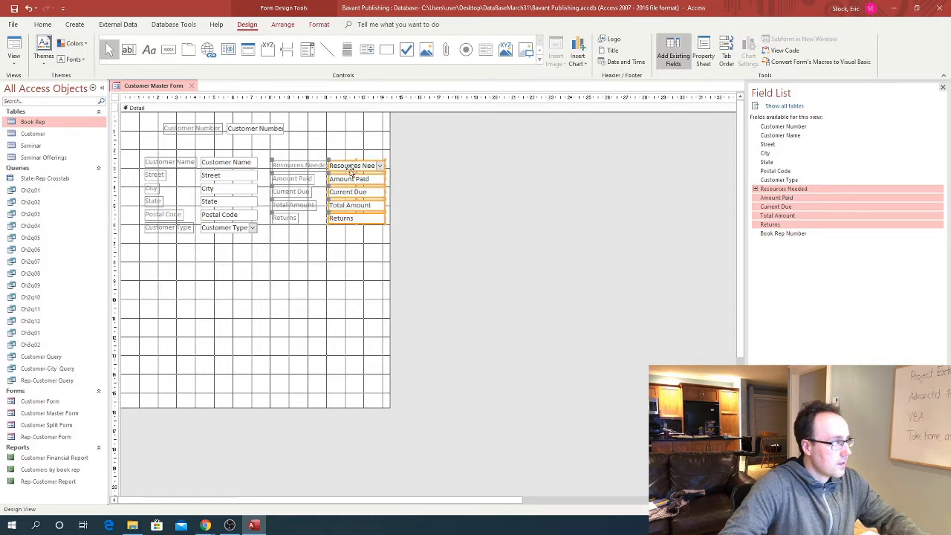
{"action": "left_click", "coordinate": [290, 270]}
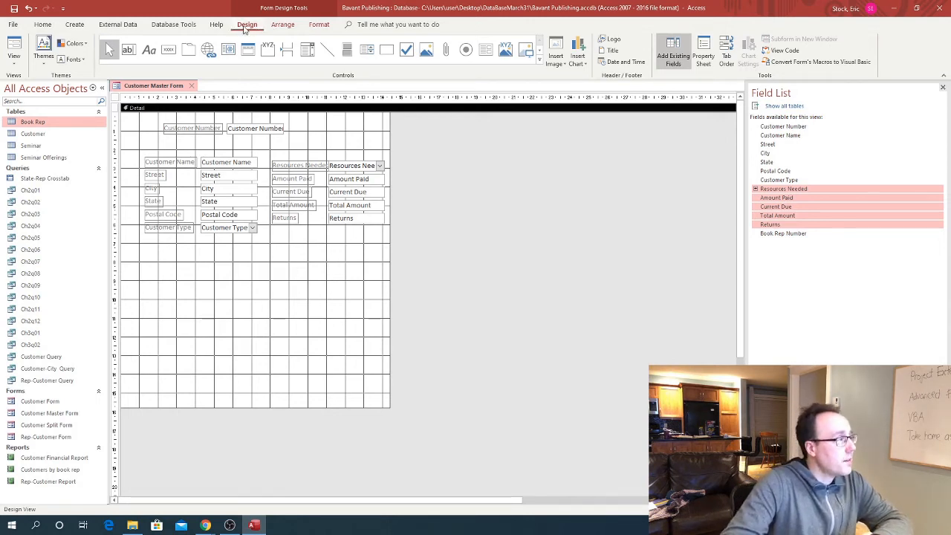
{"action": "left_click", "coordinate": [539, 59]}
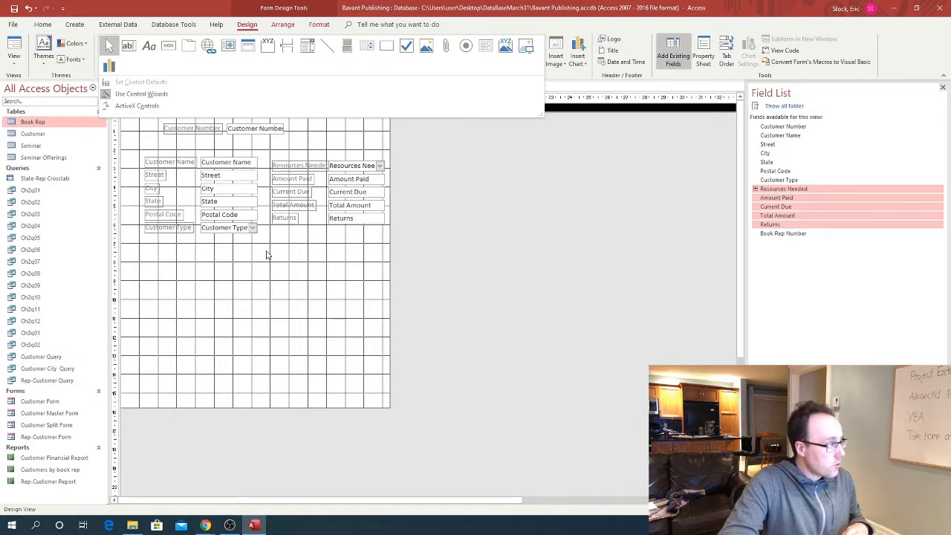
Draw a combo box under Customer Type, launching the Combo Box Wizard
{"action": "left_click", "coordinate": [307, 52]}
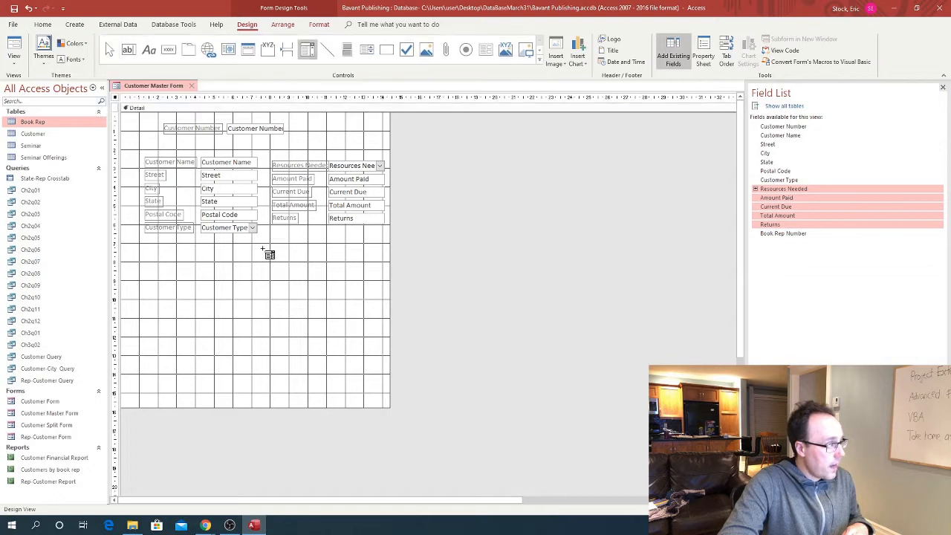
{"action": "left_click", "coordinate": [260, 247]}
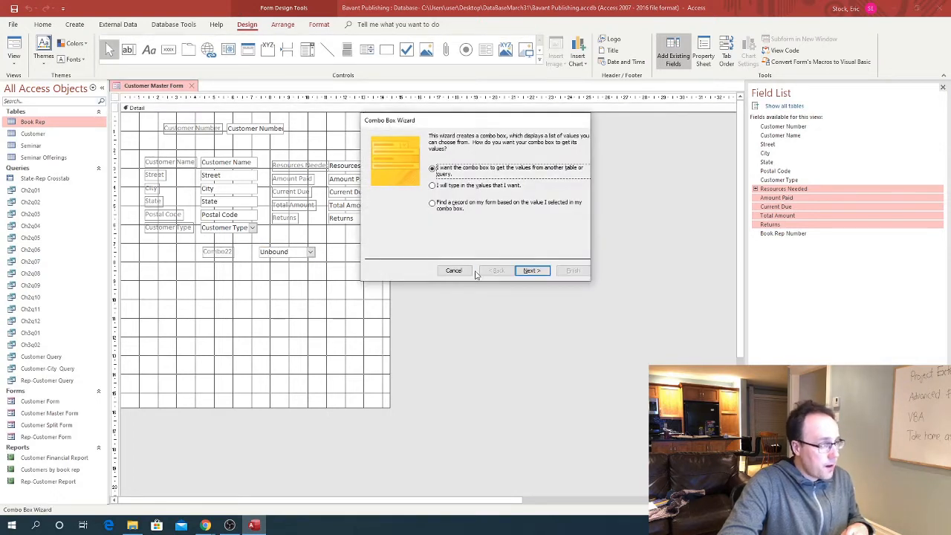
Choose 'get the values from another table or query' in the Combo Box Wizard and continue
{"action": "left_click", "coordinate": [432, 204]}
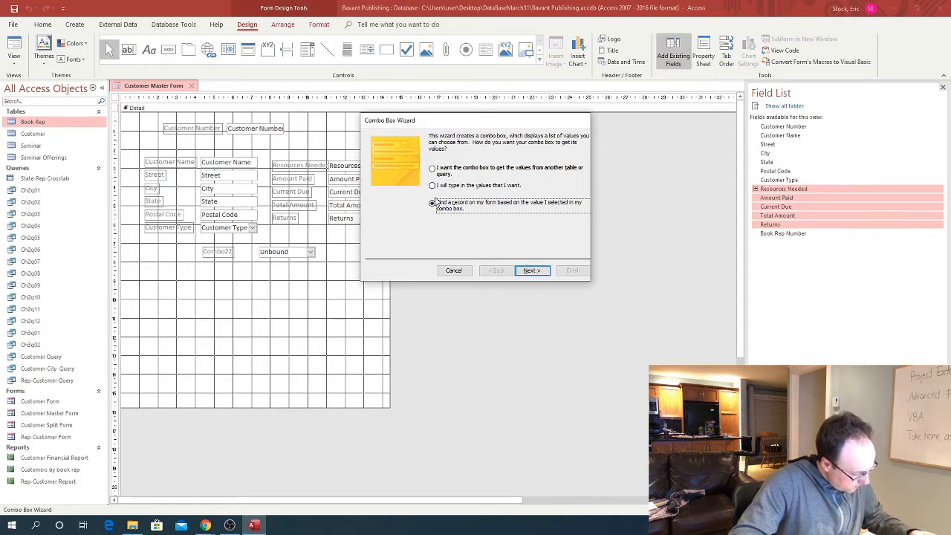
{"action": "left_click", "coordinate": [433, 169]}
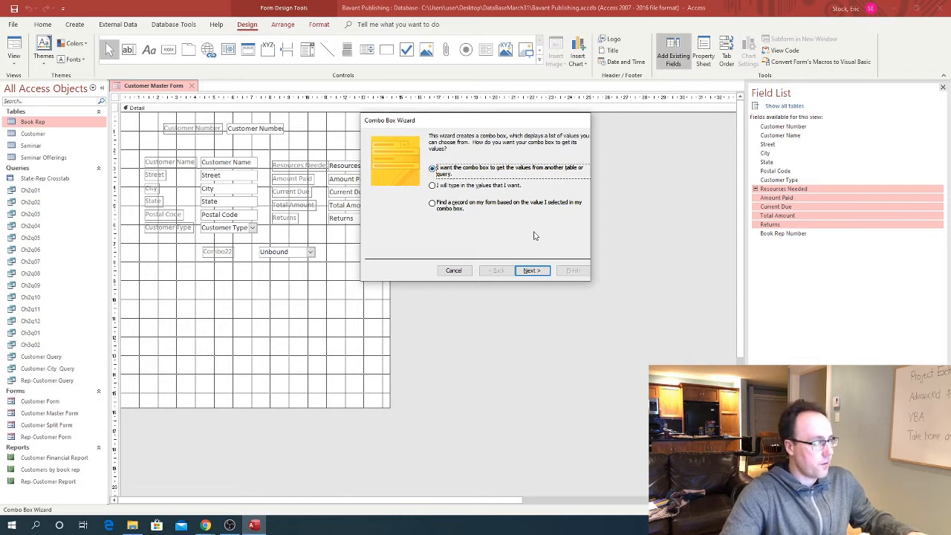
{"action": "left_click", "coordinate": [535, 273]}
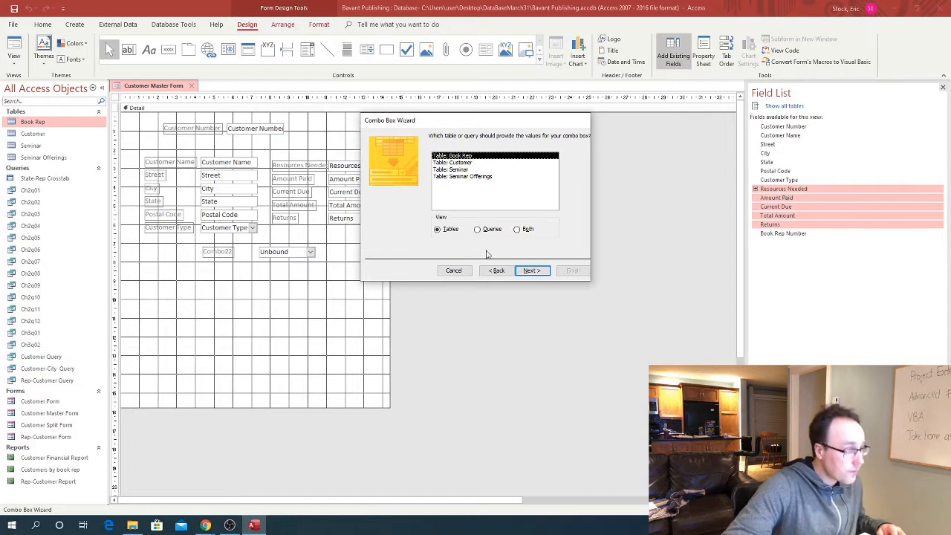
Pick the Book Rep table and add Book Rep Number, First Name and Last Name as columns
{"action": "left_click", "coordinate": [530, 270]}
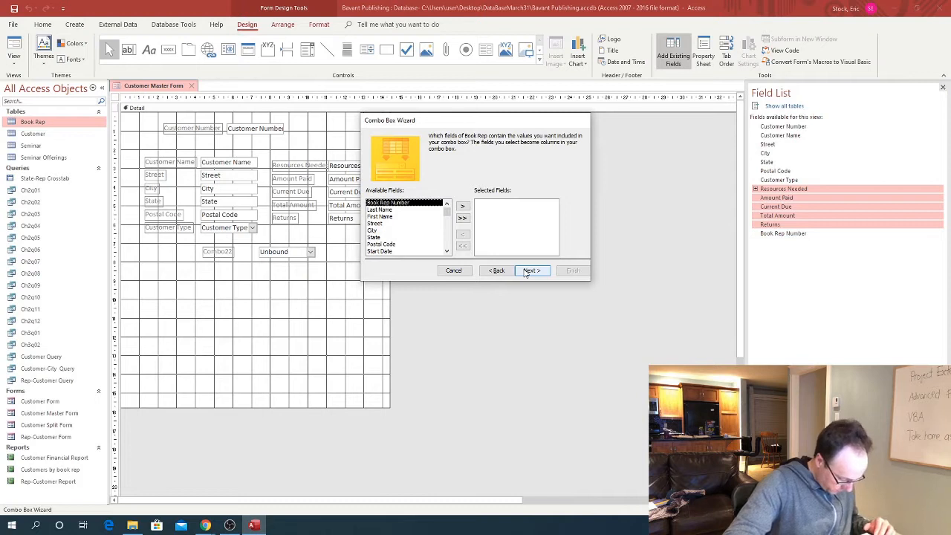
{"action": "left_click", "coordinate": [462, 206]}
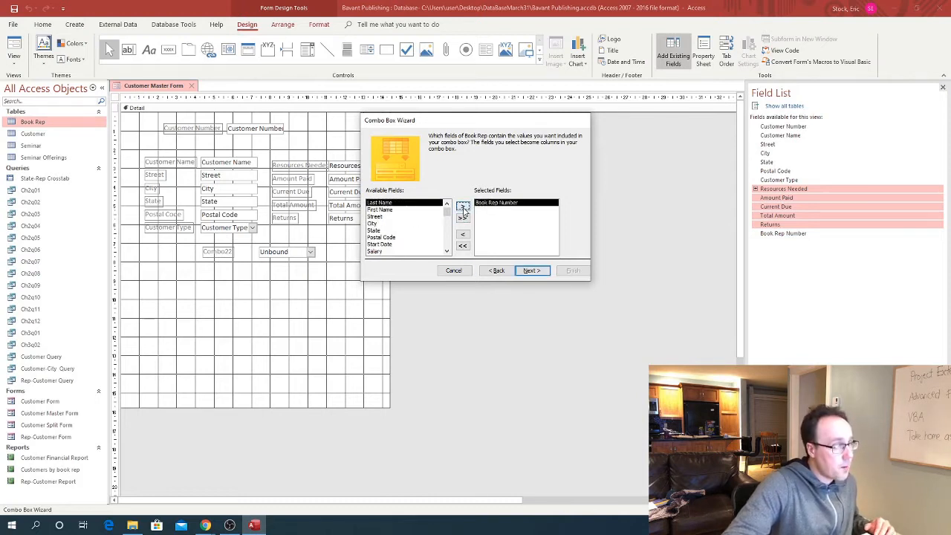
{"action": "left_click", "coordinate": [380, 209]}
{"action": "left_click", "coordinate": [462, 206]}
{"action": "left_click", "coordinate": [380, 202]}
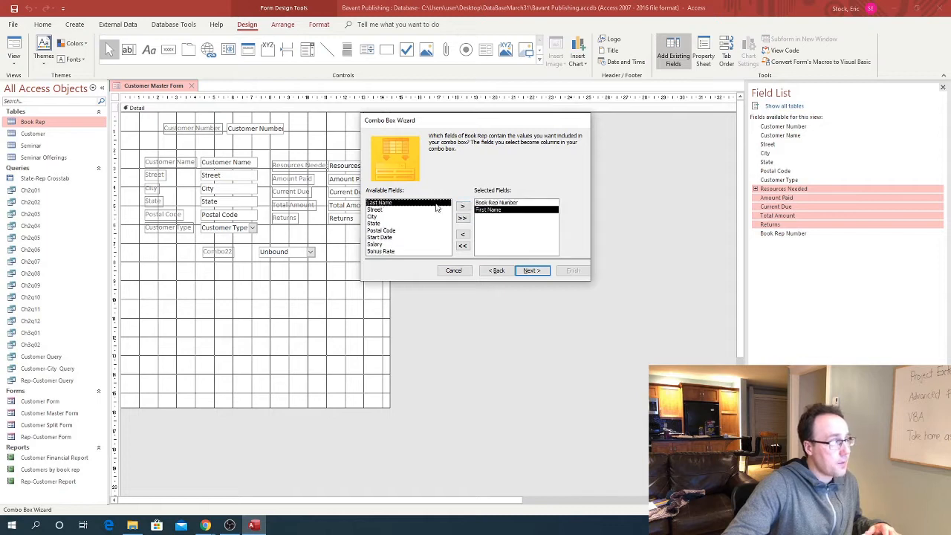
{"action": "left_click", "coordinate": [461, 208]}
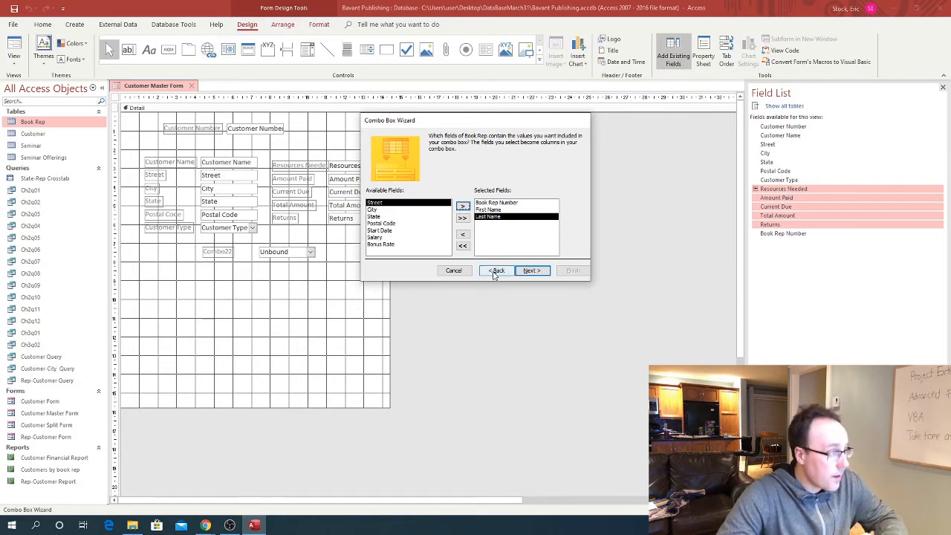
Sort the combo list ascending by Book Rep Number
{"action": "left_click", "coordinate": [526, 272]}
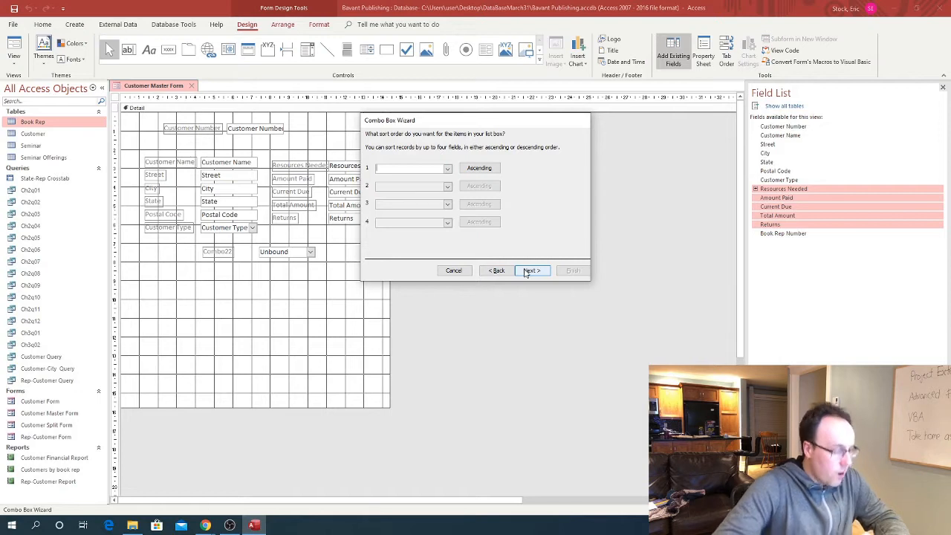
{"action": "left_click", "coordinate": [447, 170]}
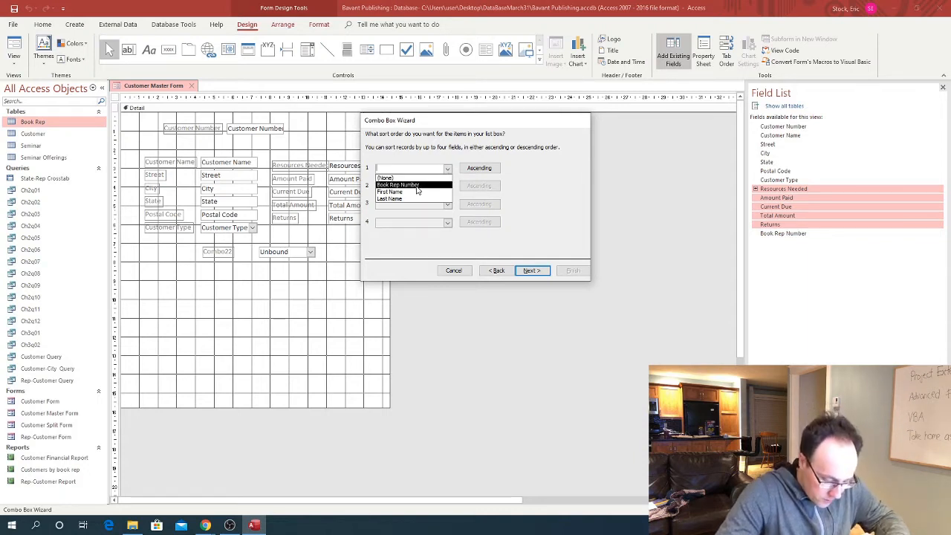
{"action": "left_click", "coordinate": [417, 185]}
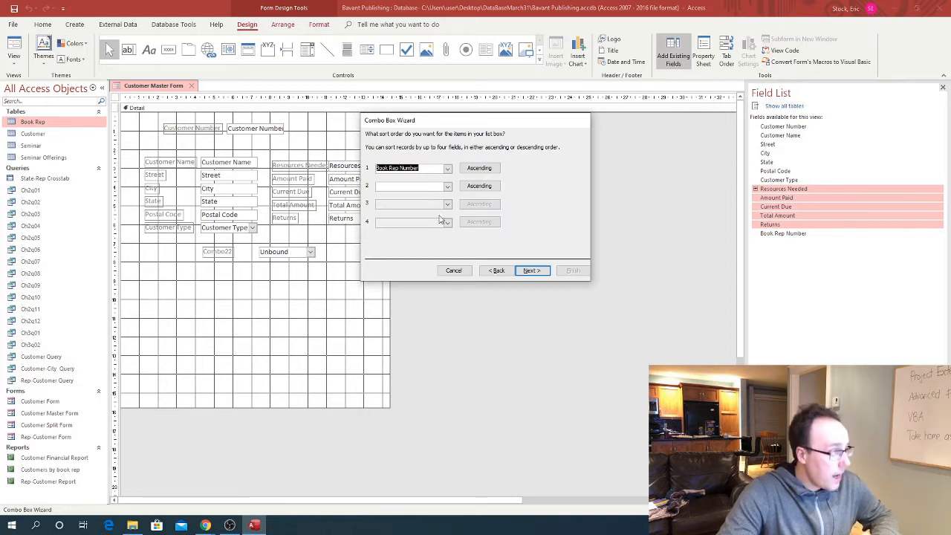
{"action": "left_click", "coordinate": [532, 270]}
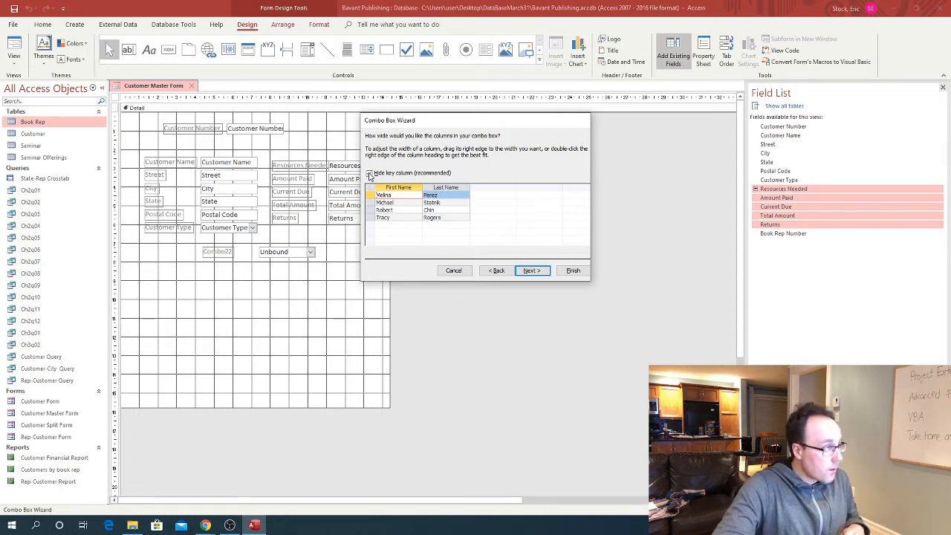
Show the BR # key column in the combo box list and continue the wizard
{"action": "left_click", "coordinate": [369, 173]}
{"action": "left_click", "coordinate": [369, 173]}
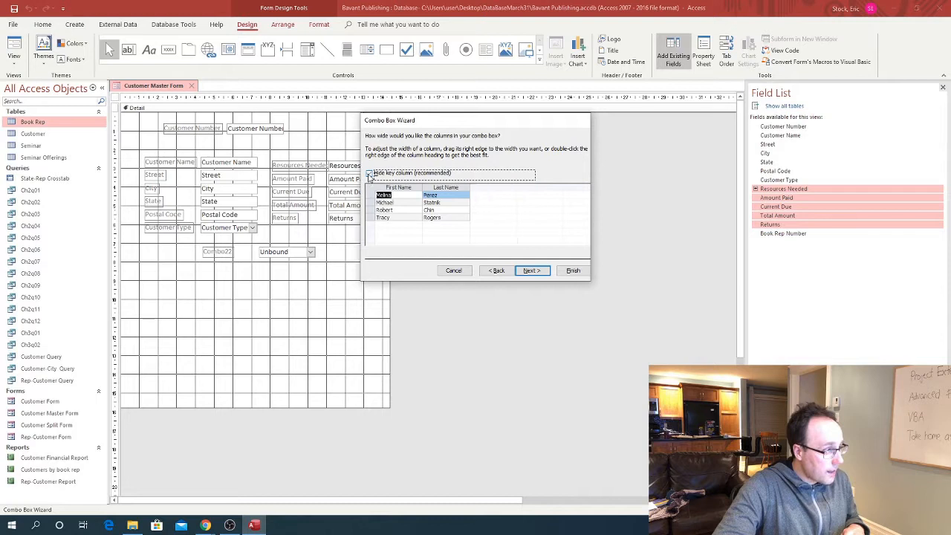
{"action": "left_click", "coordinate": [369, 174]}
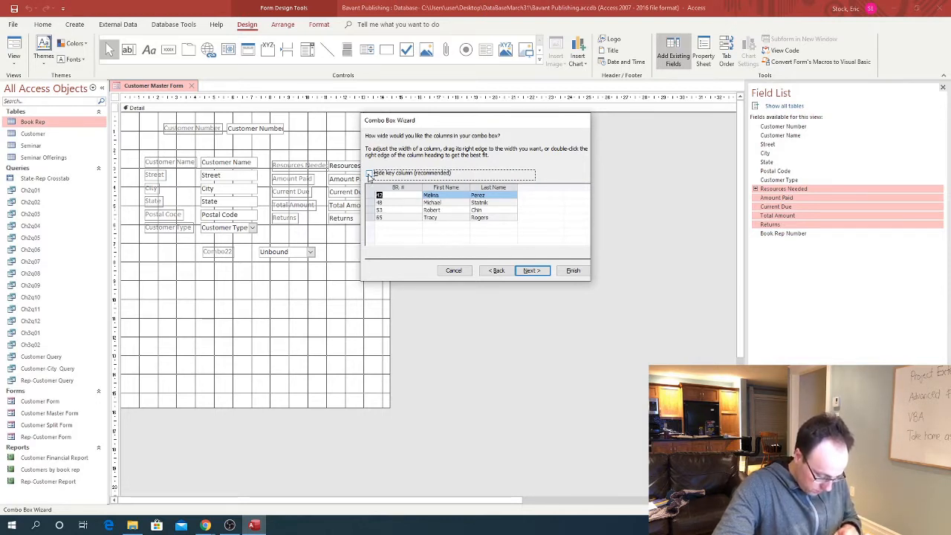
{"action": "left_click", "coordinate": [369, 173]}
{"action": "left_click", "coordinate": [369, 174]}
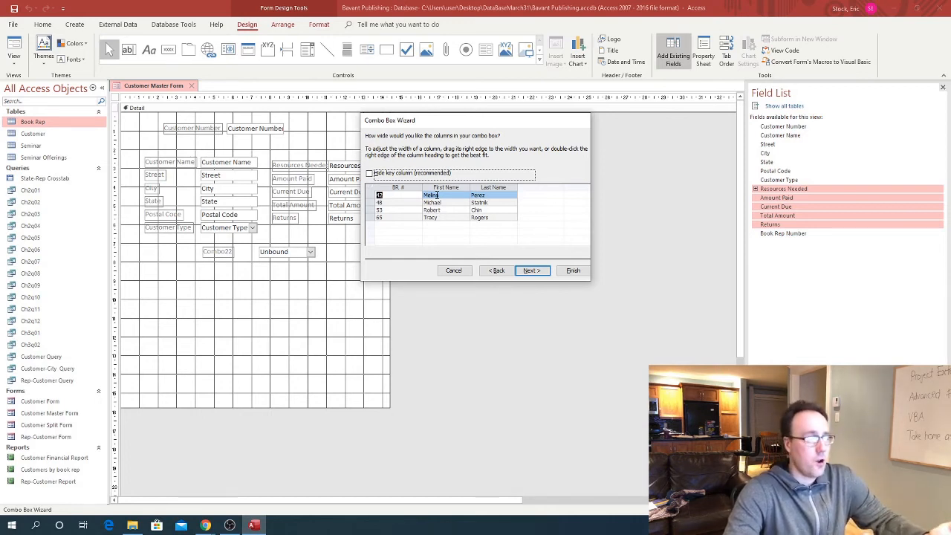
{"action": "left_click", "coordinate": [530, 270]}
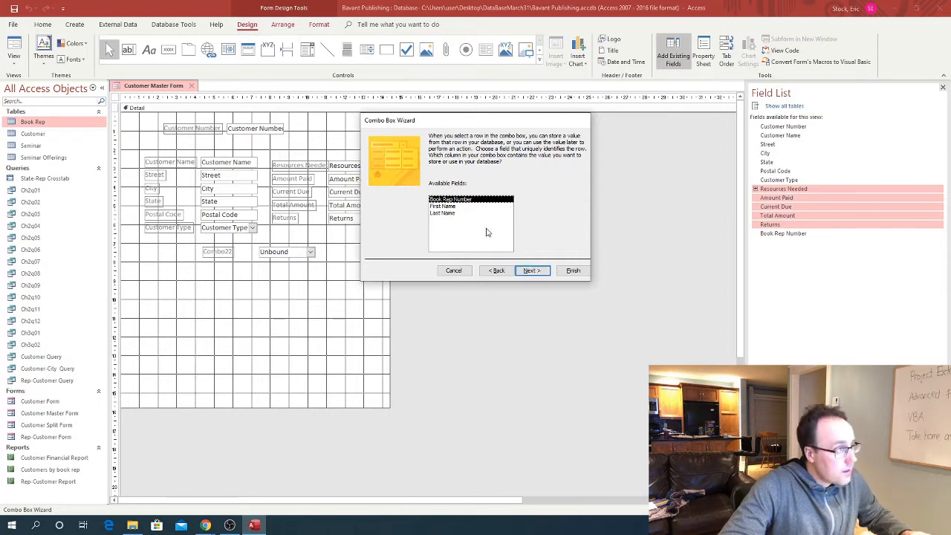
Keep Book Rep Number as the value and store it in the Book Rep Number field
{"action": "left_click", "coordinate": [530, 270]}
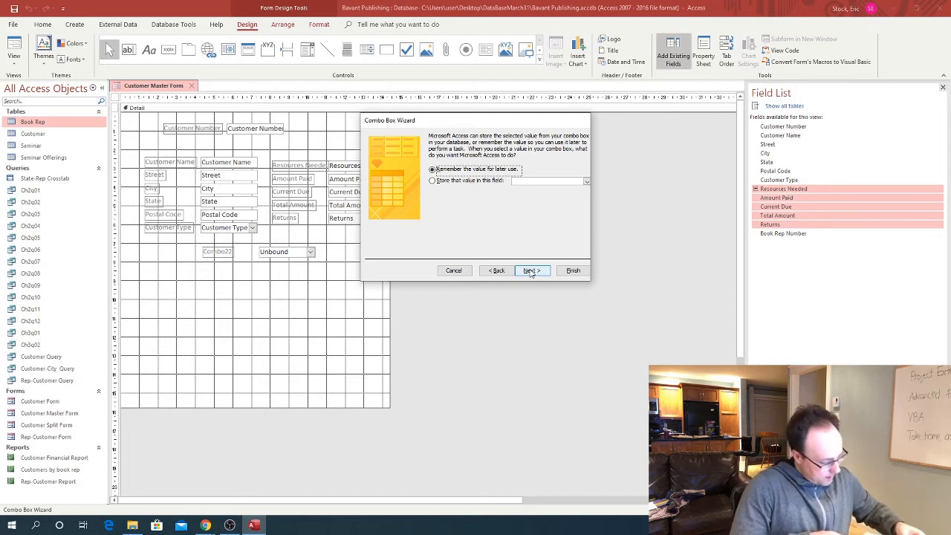
{"action": "left_click", "coordinate": [433, 182]}
{"action": "left_click", "coordinate": [586, 182]}
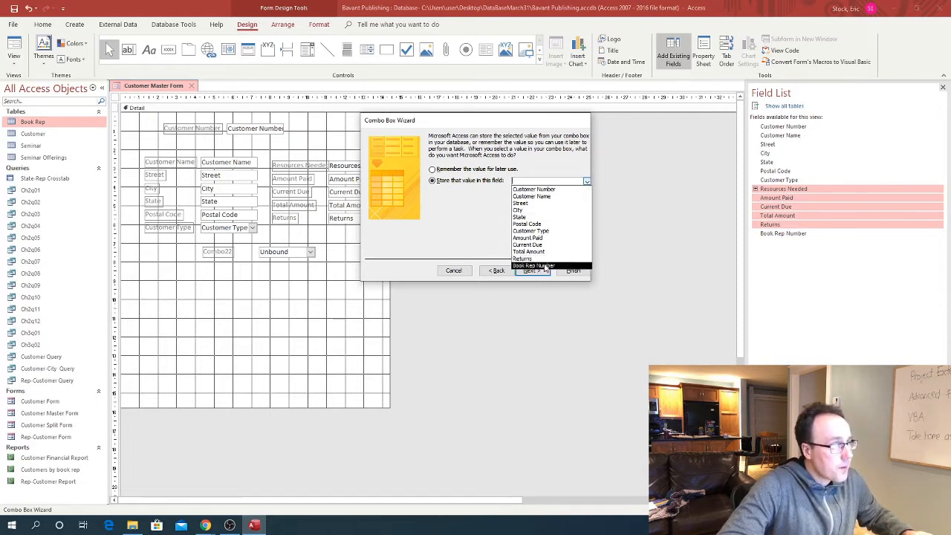
{"action": "left_click", "coordinate": [546, 266]}
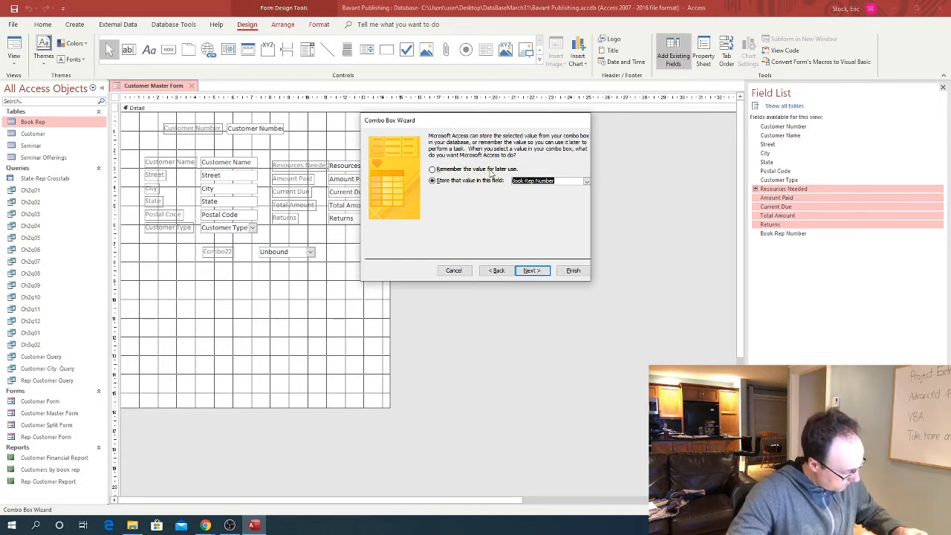
{"action": "left_click", "coordinate": [528, 271]}
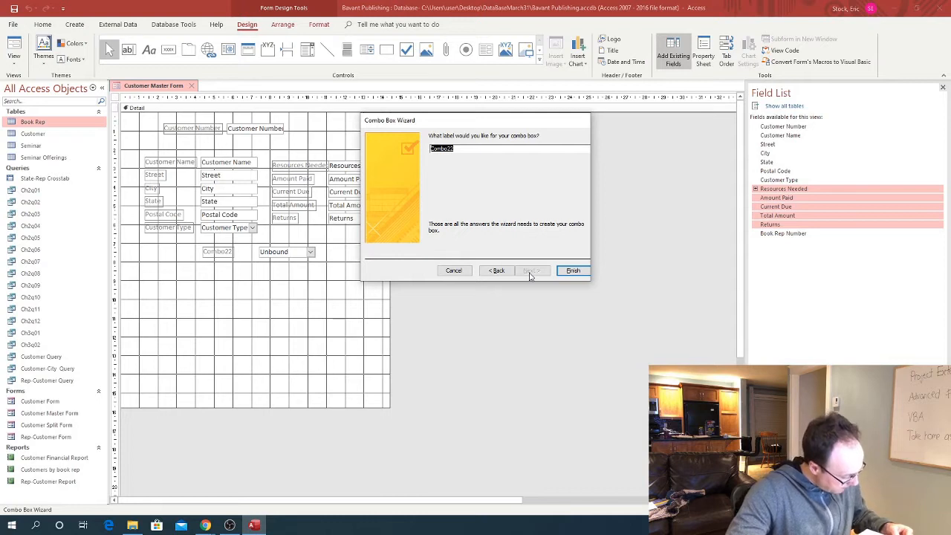
Replace the Combo22 label with 'Book Rep Number' and finish the combo box wizard
{"action": "left_click", "coordinate": [465, 148]}
{"action": "left_click_drag", "start_coordinate": [464, 148], "coordinate": [346, 146]}
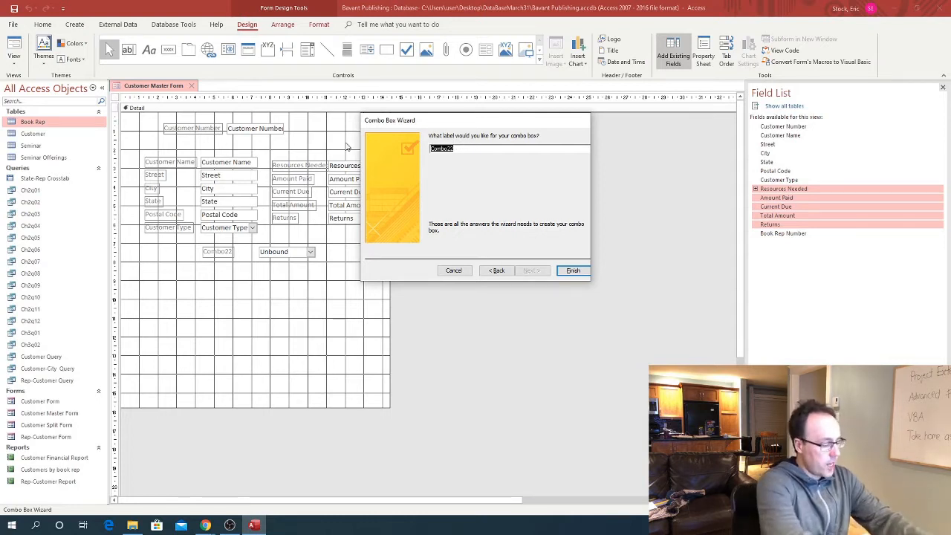
{"action": "type", "text": "Book"}
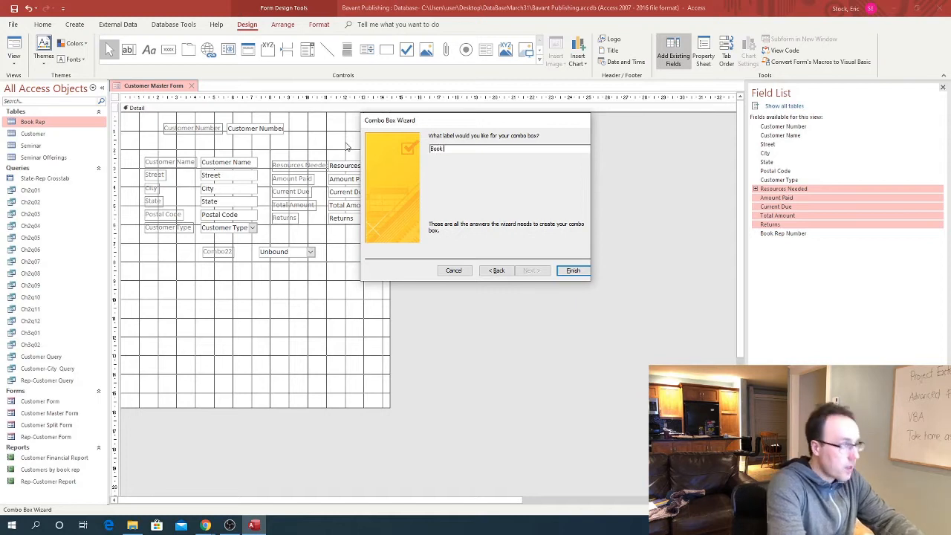
{"action": "type", "text": " Rep Number"}
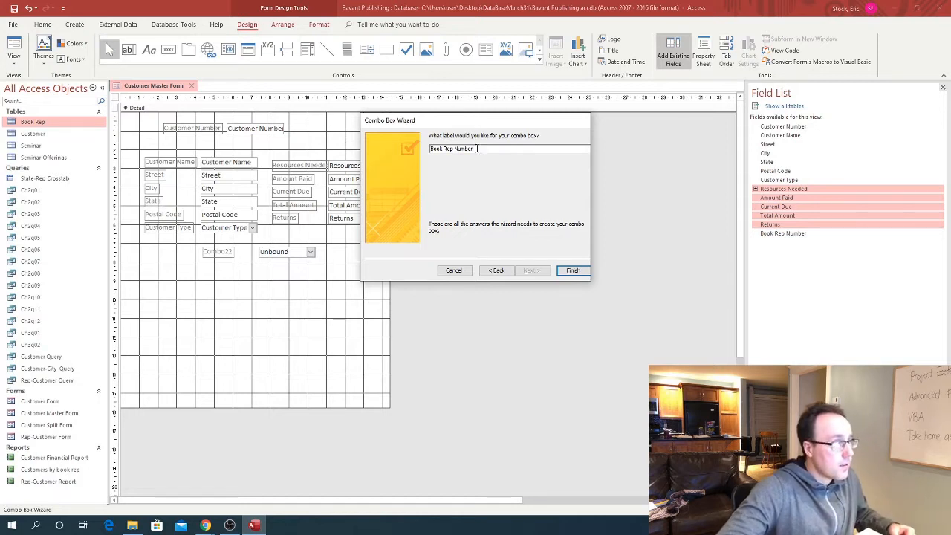
{"action": "left_click", "coordinate": [572, 271]}
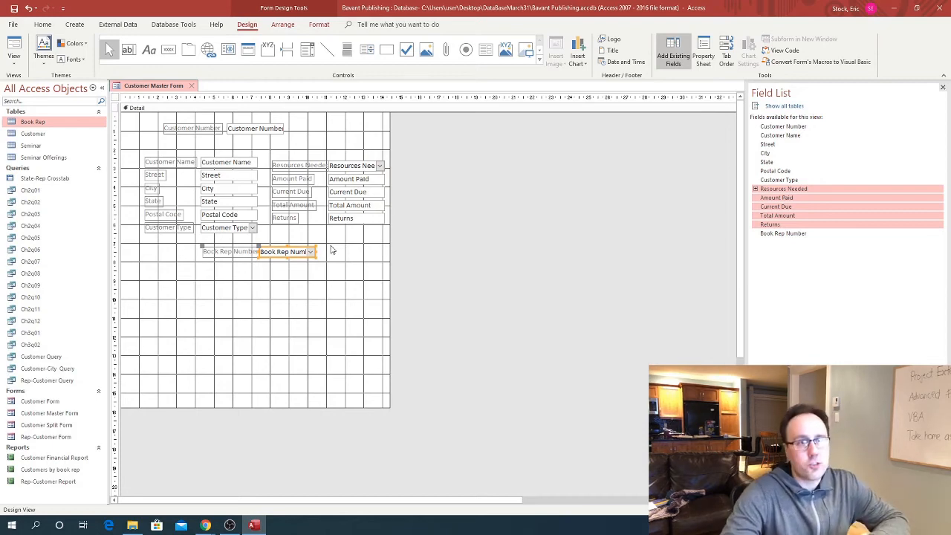
In Form view, try rep 12 for the first customer, dismiss the error, and enter 53 instead
{"action": "left_click", "coordinate": [16, 64]}
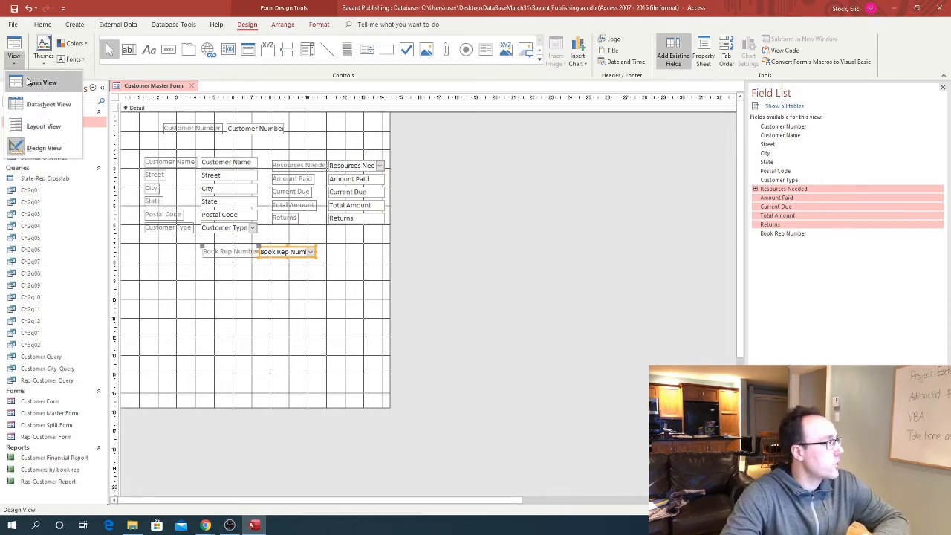
{"action": "left_click", "coordinate": [30, 82]}
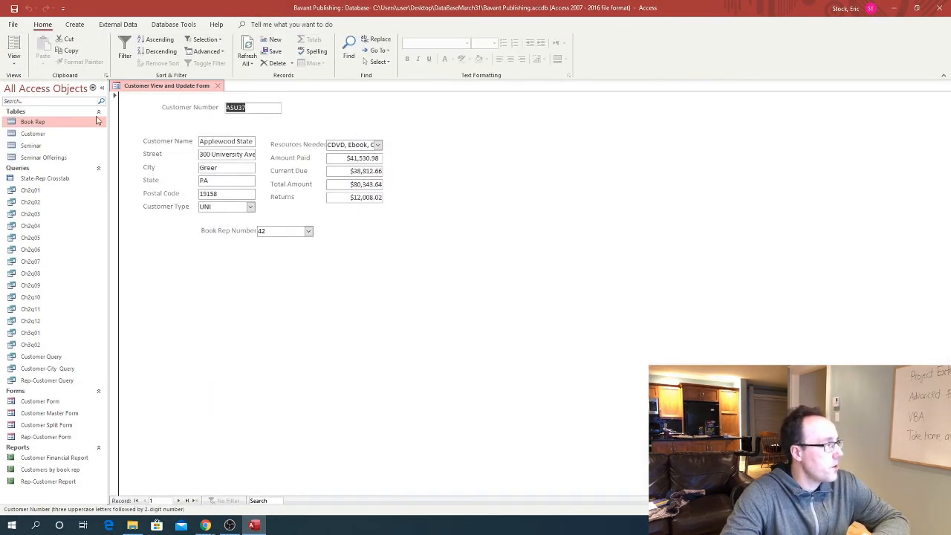
{"action": "left_click", "coordinate": [308, 231]}
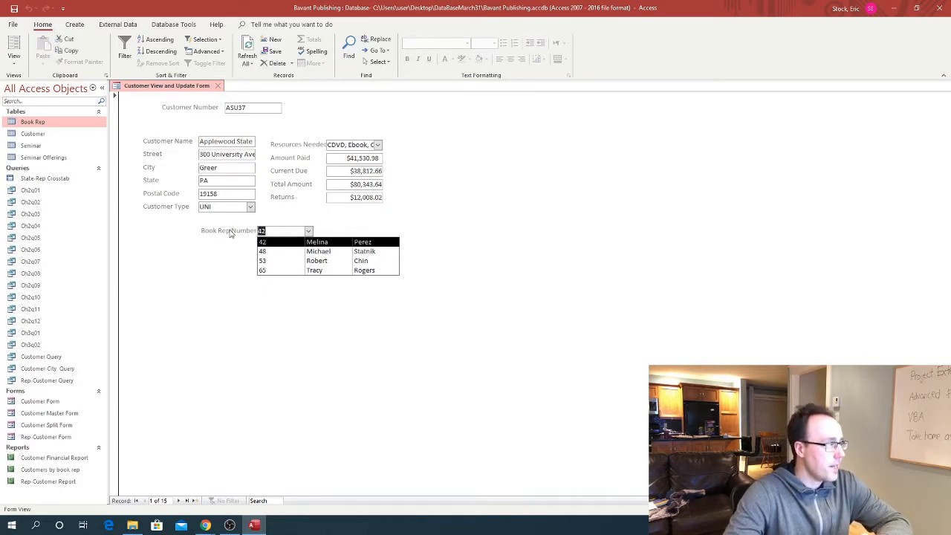
{"action": "type", "text": "53"}
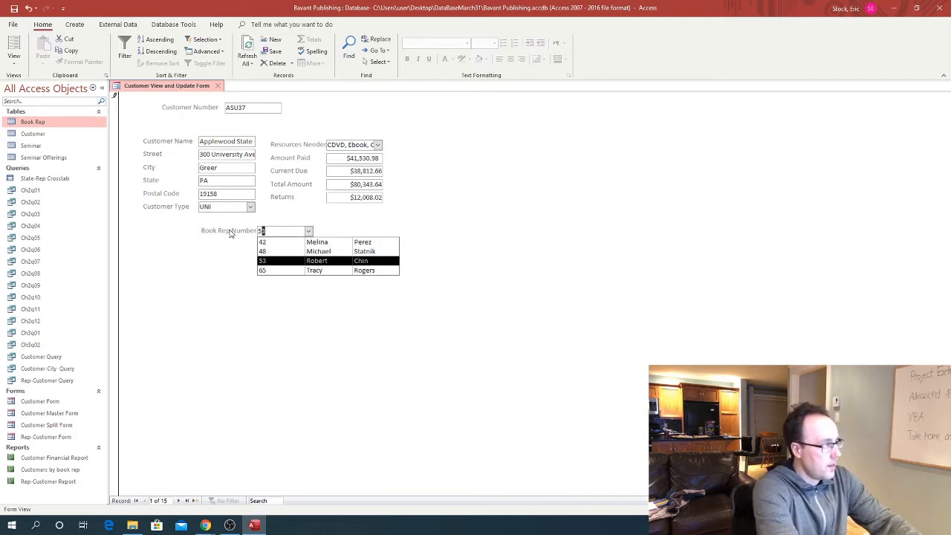
{"action": "key", "text": "BackSpace"}
{"action": "key", "text": "BackSpace"}
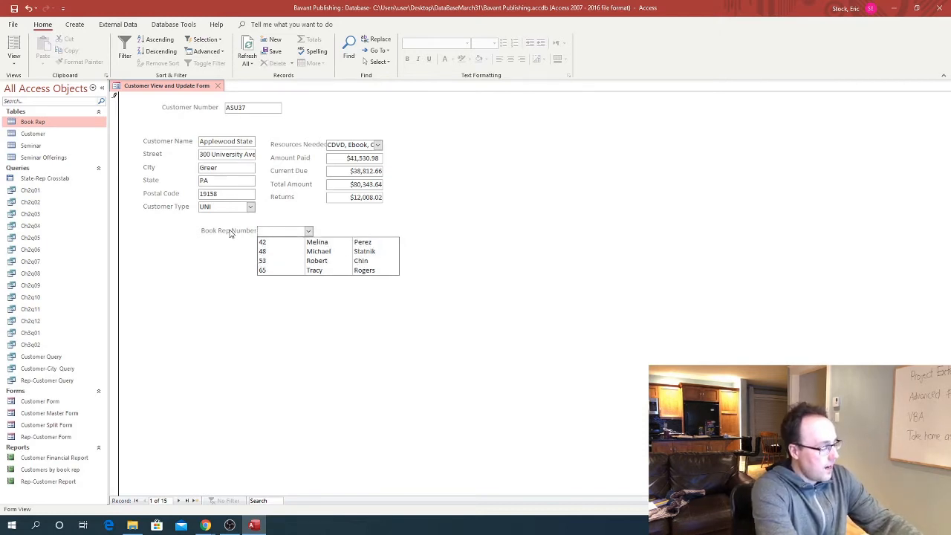
{"action": "type", "text": "12"}
{"action": "key", "text": "Return"}
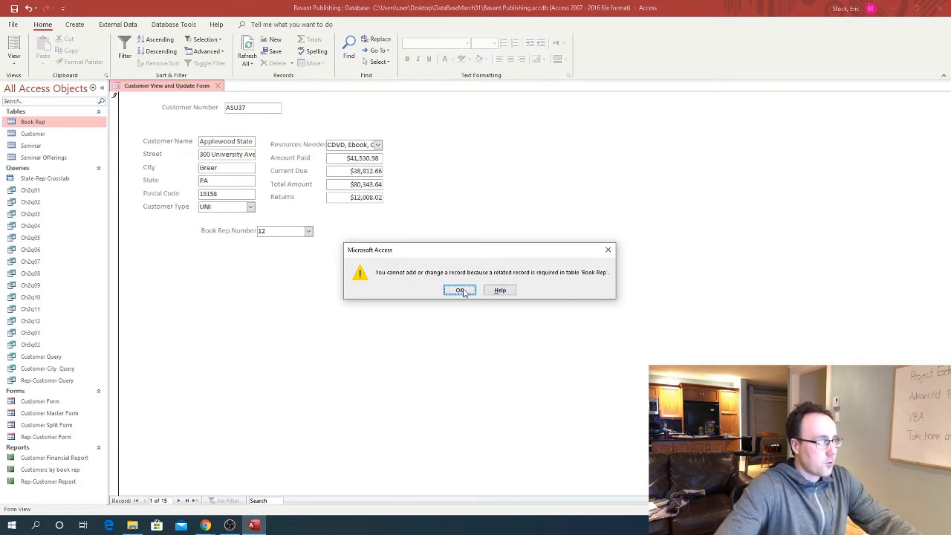
{"action": "key", "text": "Return"}
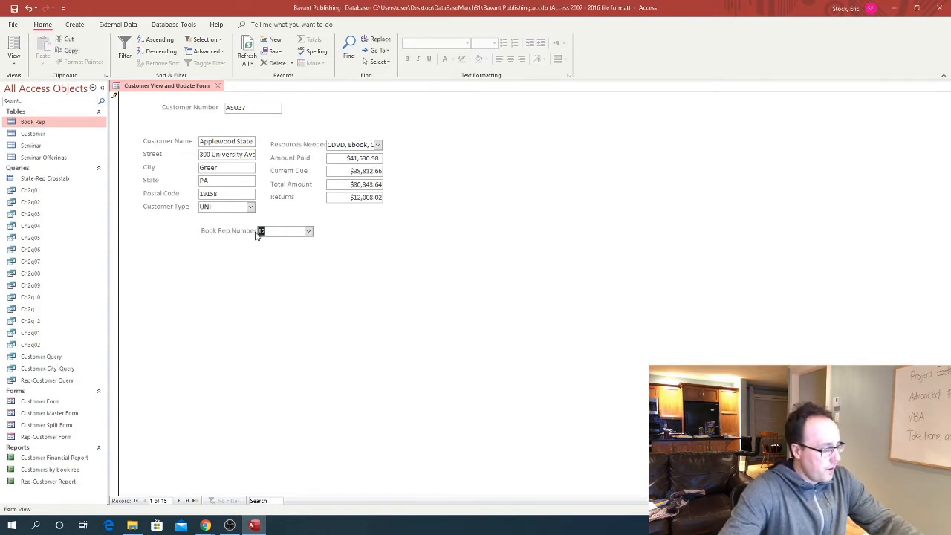
{"action": "type", "text": "53"}
{"action": "key", "text": "Tab"}
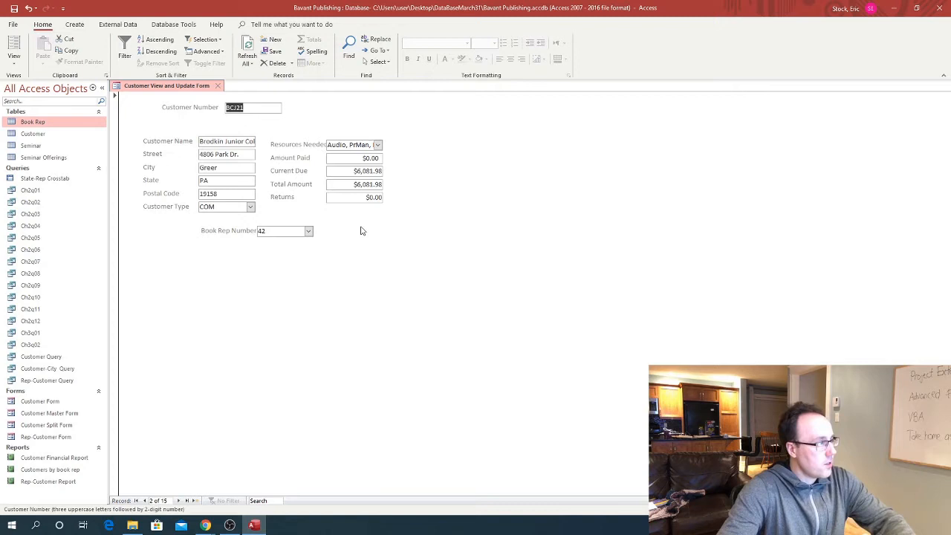
On the next customer, change the rep from 42 to 53 and back to 42, checking the dropdown
{"action": "left_click", "coordinate": [308, 231]}
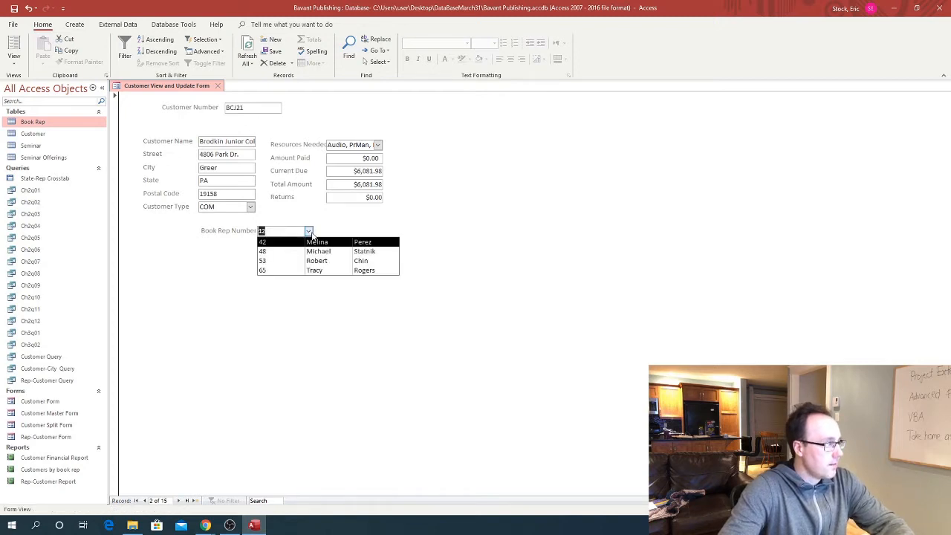
{"action": "left_click", "coordinate": [309, 231]}
{"action": "left_click", "coordinate": [308, 230]}
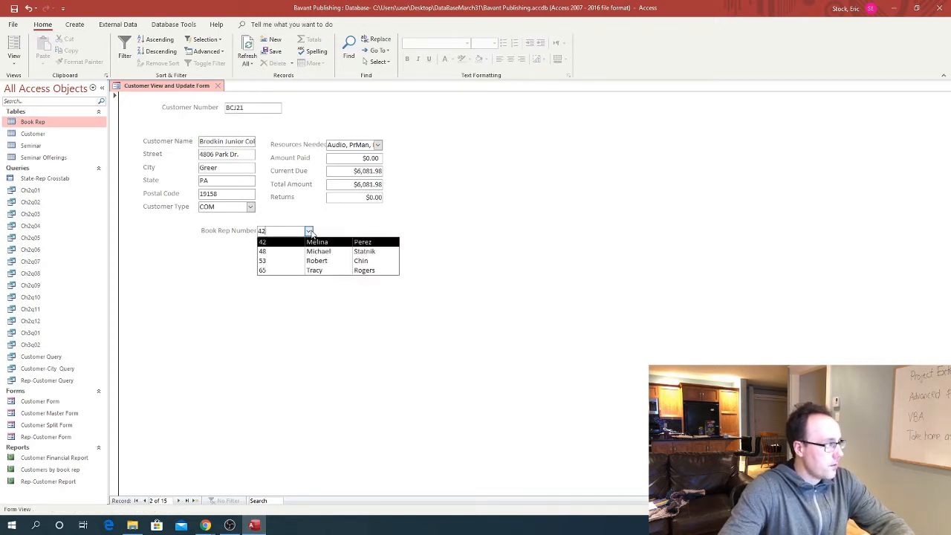
{"action": "left_click", "coordinate": [308, 231]}
{"action": "left_click", "coordinate": [235, 231]}
{"action": "type", "text": "5"}
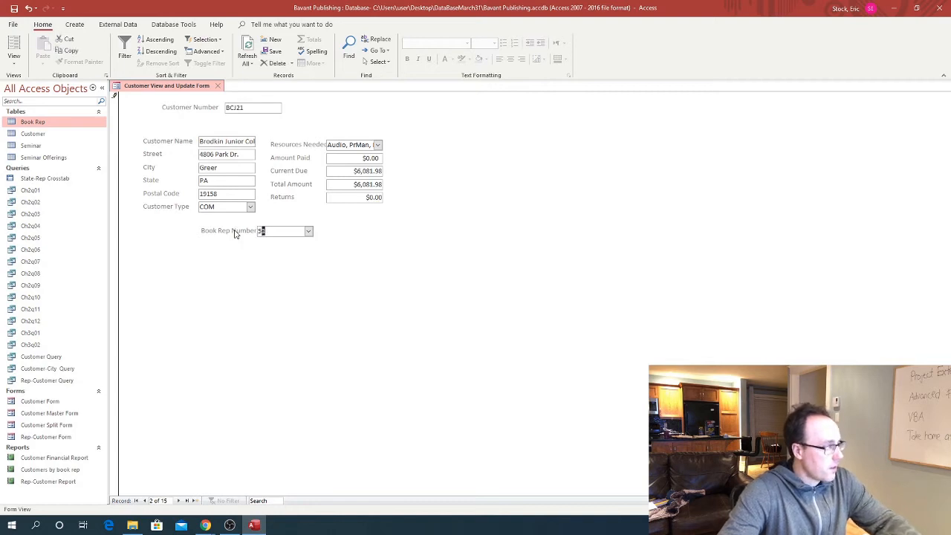
{"action": "type", "text": "3"}
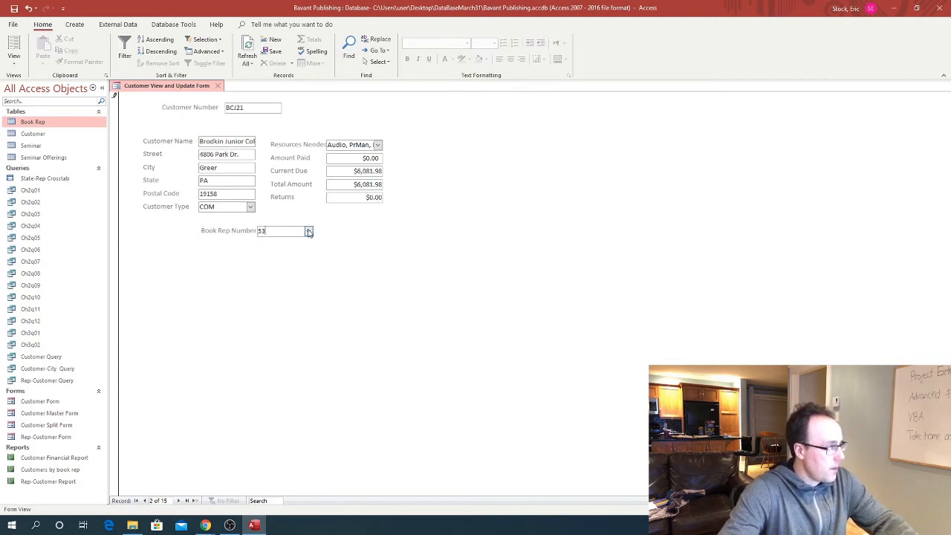
{"action": "left_click", "coordinate": [309, 231]}
{"action": "left_click", "coordinate": [308, 232]}
{"action": "left_click_drag", "start_coordinate": [303, 230], "coordinate": [228, 232]}
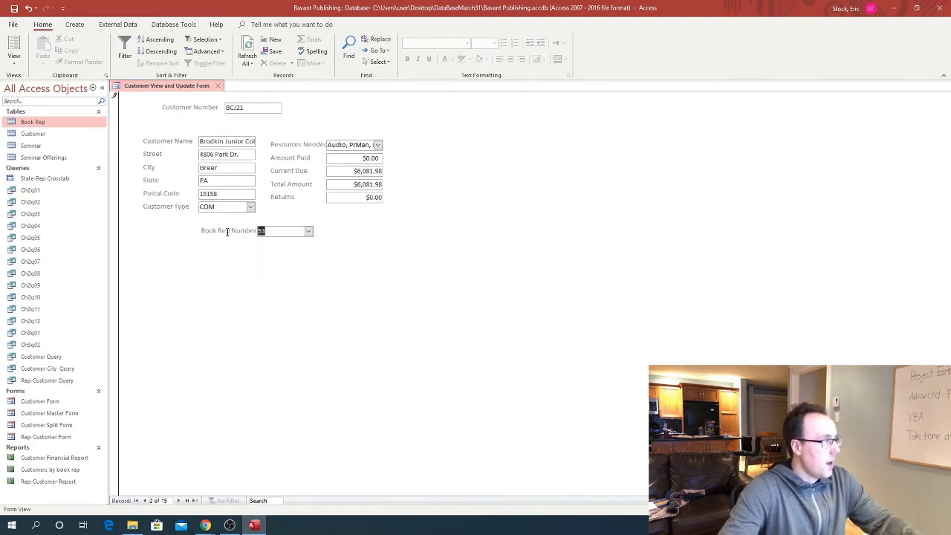
{"action": "type", "text": "42"}
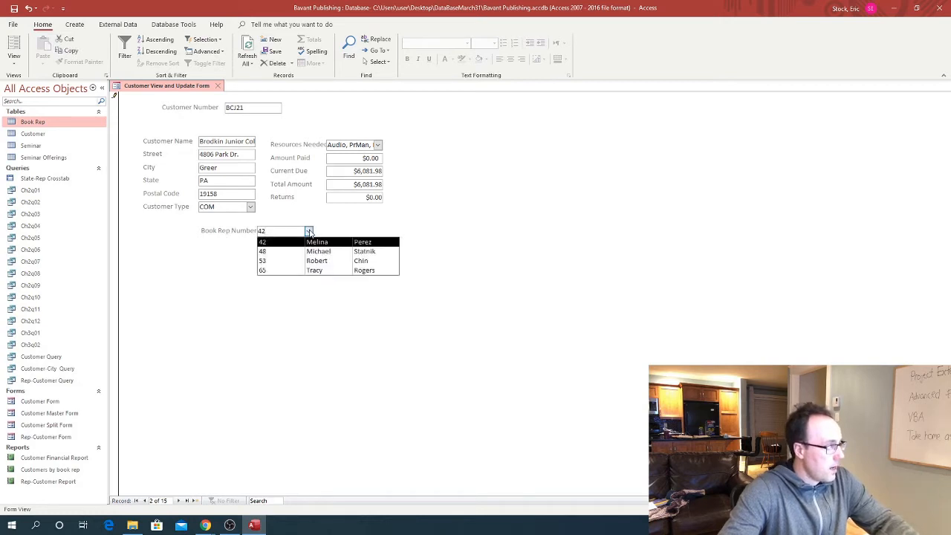
{"action": "left_click", "coordinate": [308, 230]}
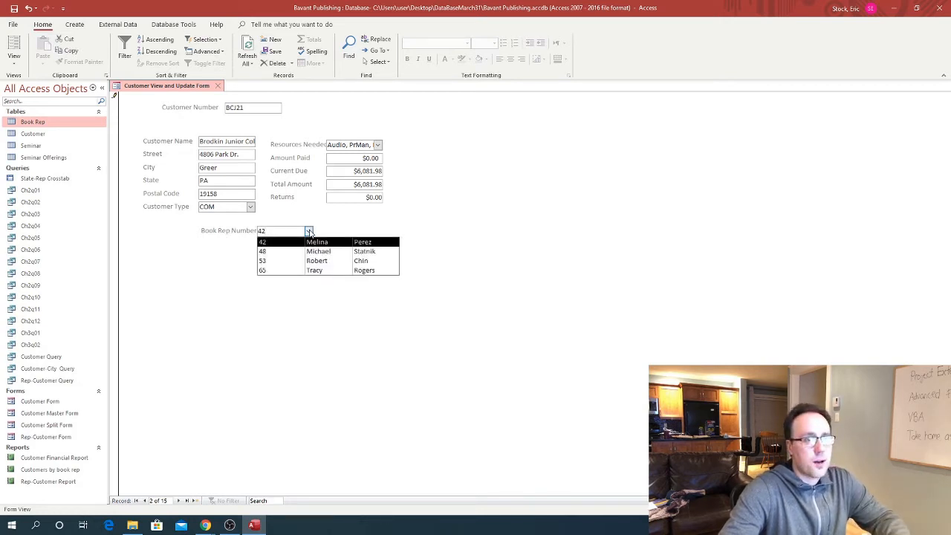
{"action": "left_click", "coordinate": [308, 231]}
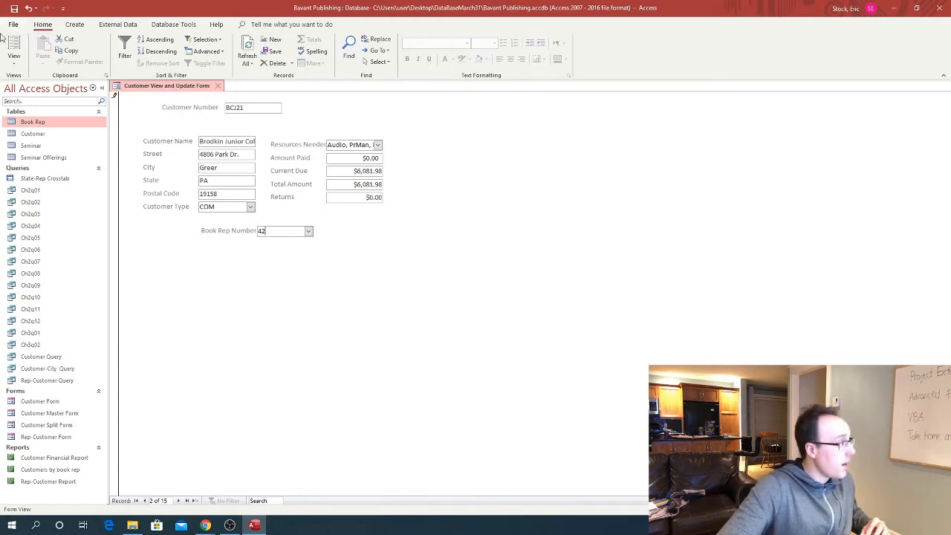
{"action": "left_click", "coordinate": [14, 61]}
Back in Design view, set the Detail section's background colour to light grey
{"action": "left_click", "coordinate": [24, 149]}
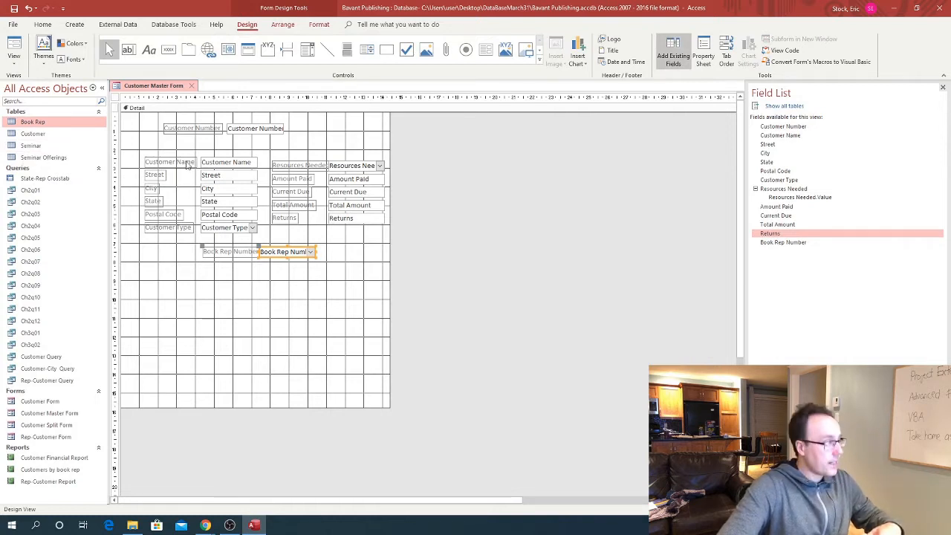
{"action": "left_click", "coordinate": [199, 268]}
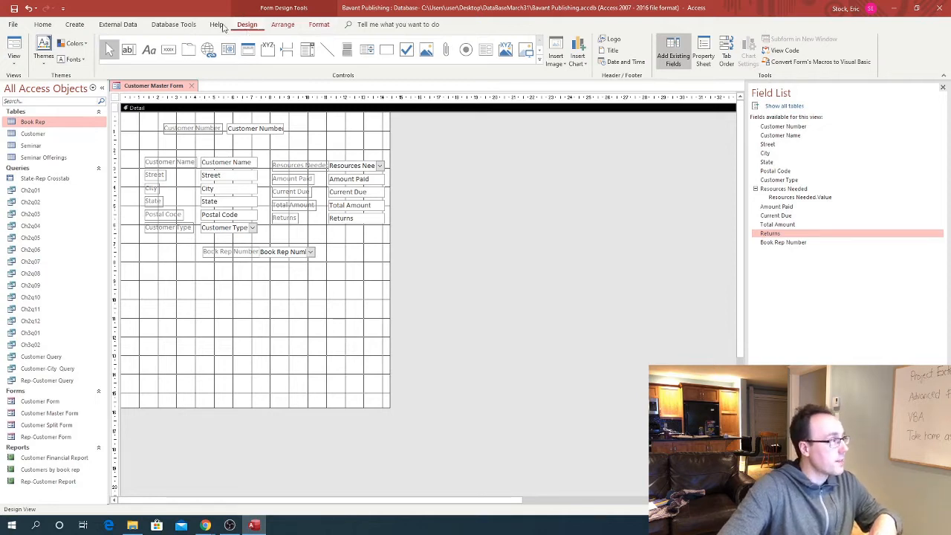
{"action": "left_click", "coordinate": [322, 25]}
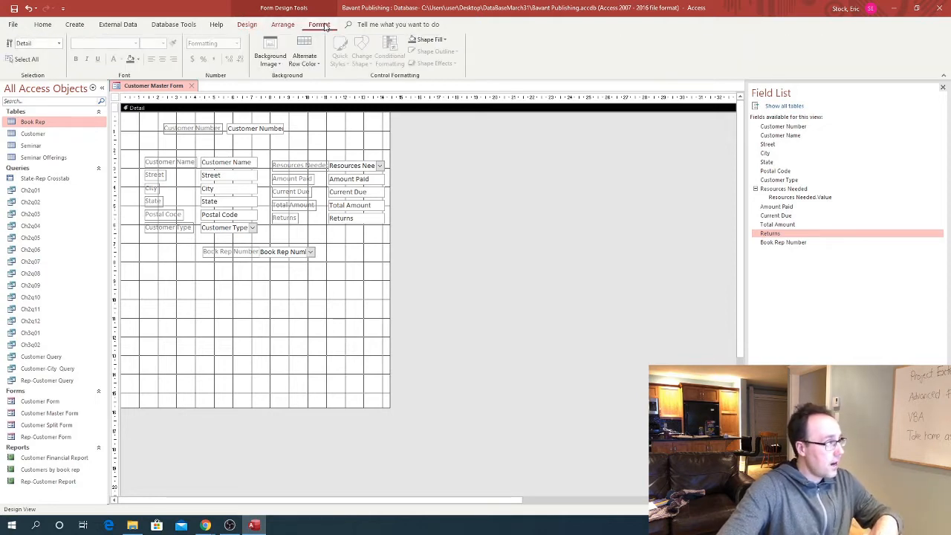
{"action": "left_click", "coordinate": [137, 63]}
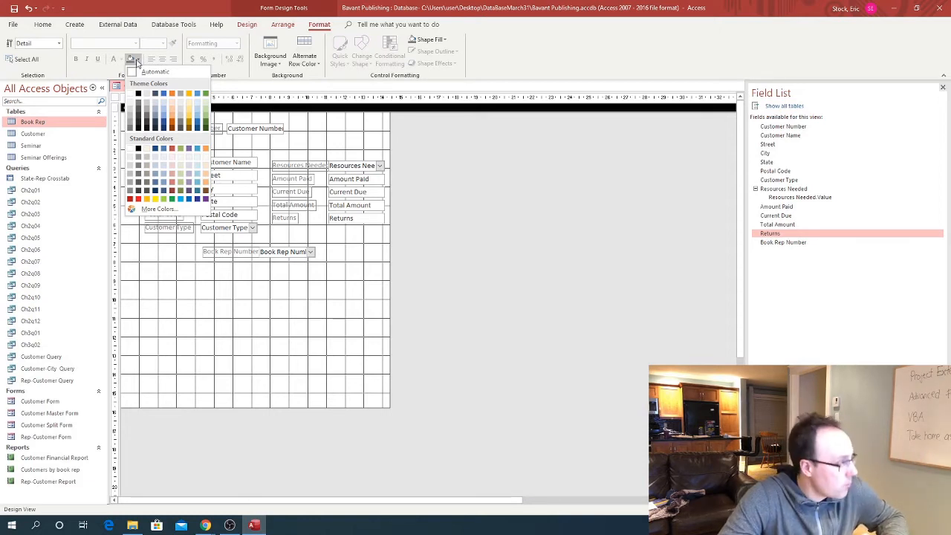
{"action": "left_click", "coordinate": [129, 167]}
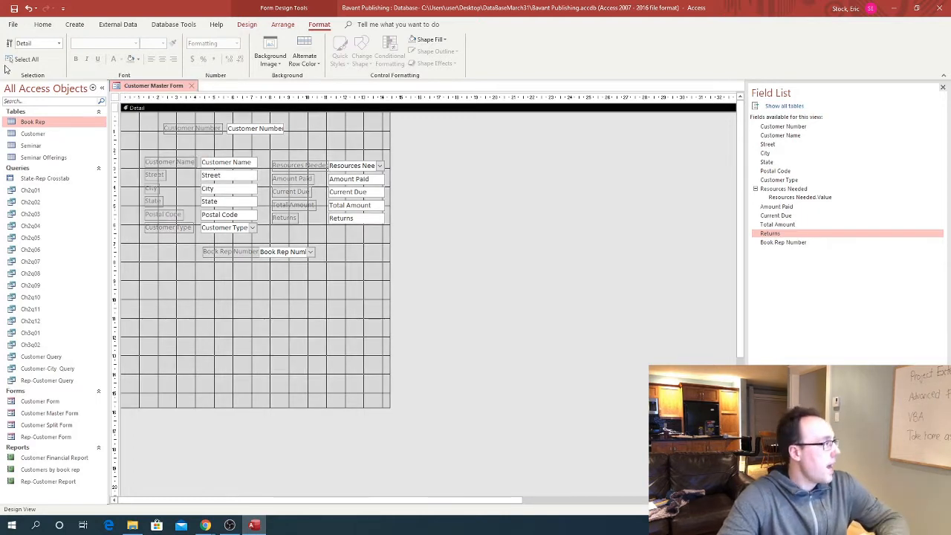
{"action": "left_click", "coordinate": [247, 26]}
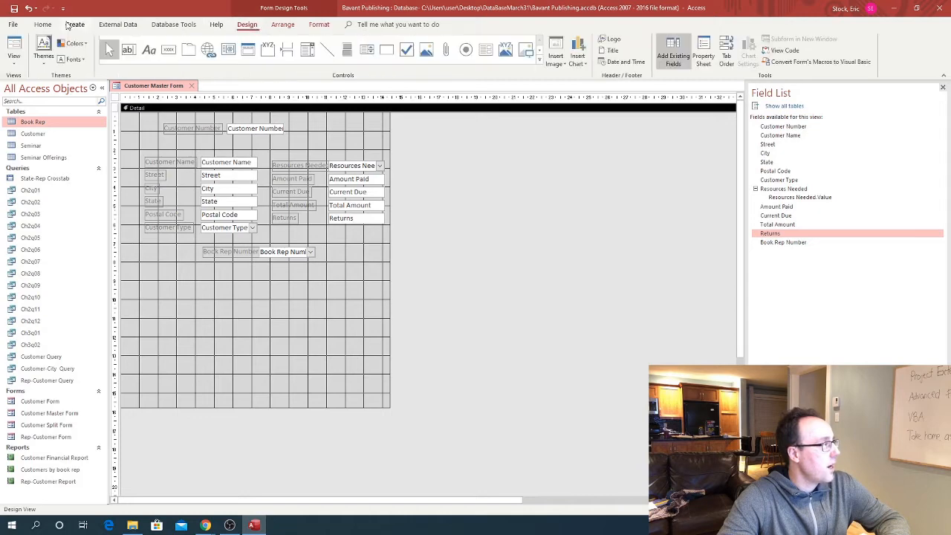
{"action": "left_click", "coordinate": [14, 61]}
Briefly view the form with record data, then return the Customer Master Form to Design view
{"action": "left_click", "coordinate": [16, 84]}
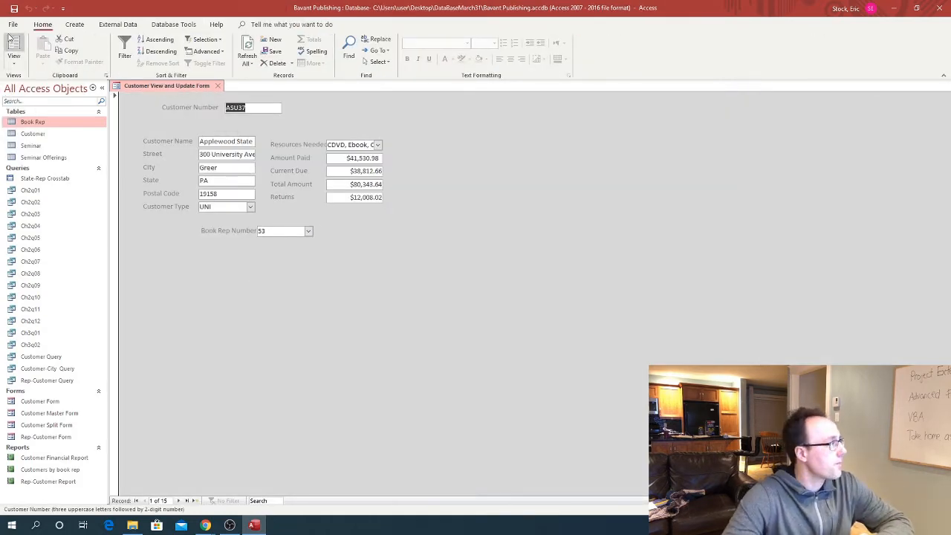
{"action": "left_click", "coordinate": [14, 56]}
{"action": "left_click", "coordinate": [25, 89]}
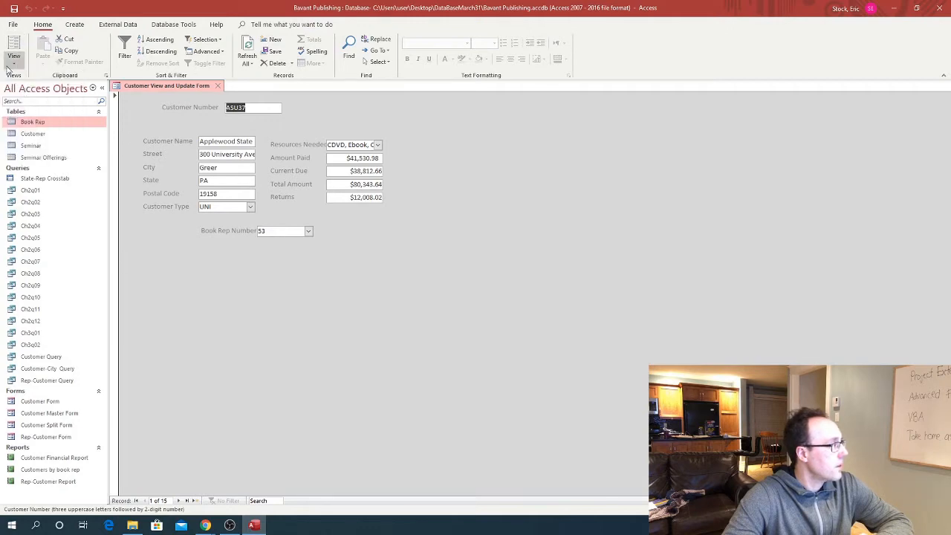
{"action": "left_click", "coordinate": [14, 59]}
{"action": "left_click", "coordinate": [37, 148]}
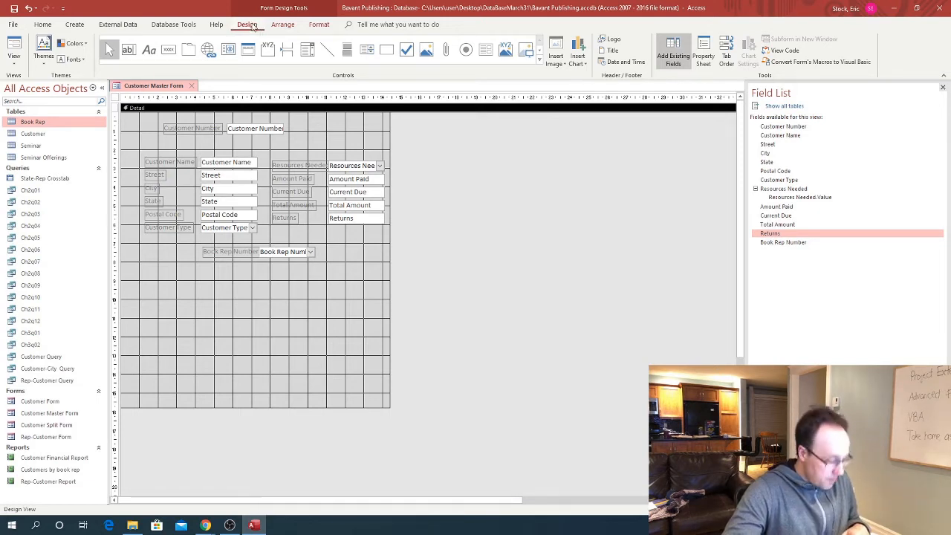
Give the Customer Number text box Semi-bold font, a Sunken effect and Dark Blue text
{"action": "left_click", "coordinate": [257, 130]}
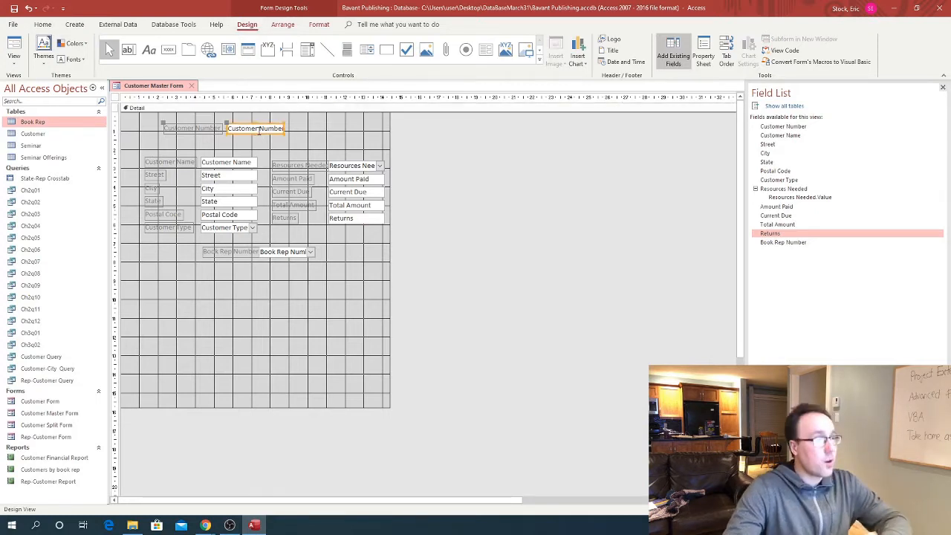
{"action": "left_click", "coordinate": [702, 55]}
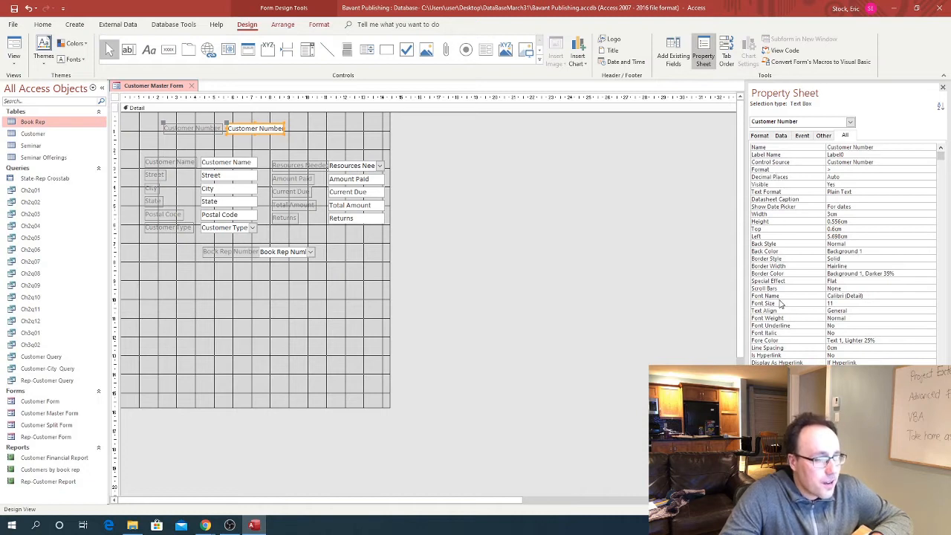
{"action": "left_click", "coordinate": [846, 320]}
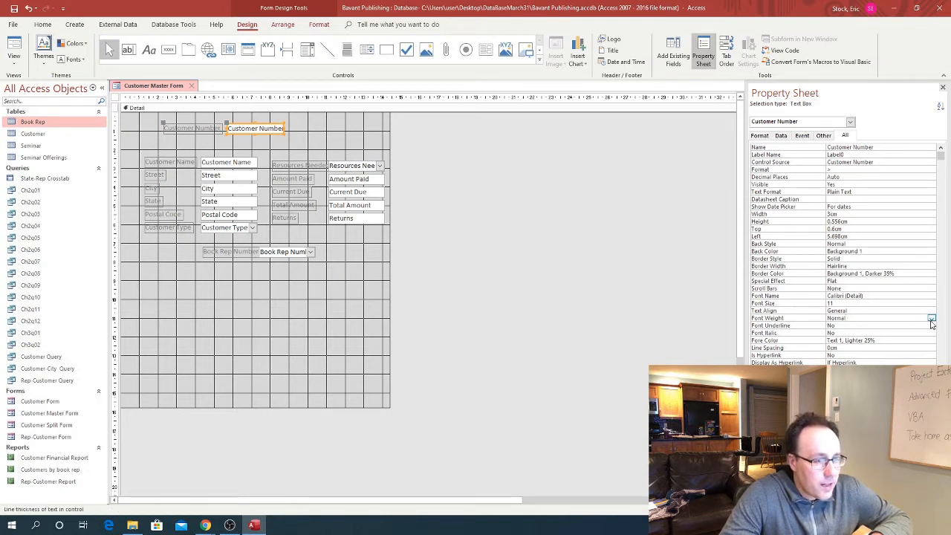
{"action": "left_click", "coordinate": [931, 319]}
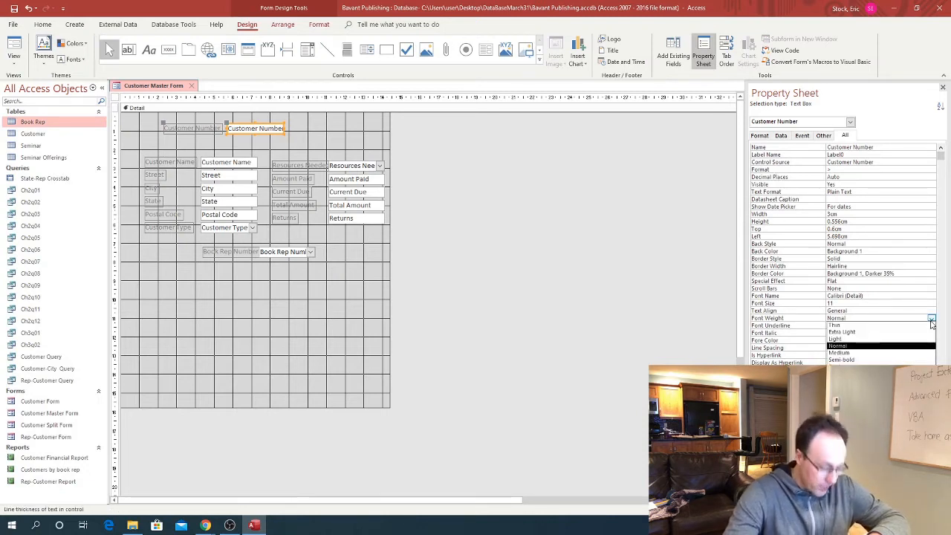
{"action": "left_click", "coordinate": [851, 359]}
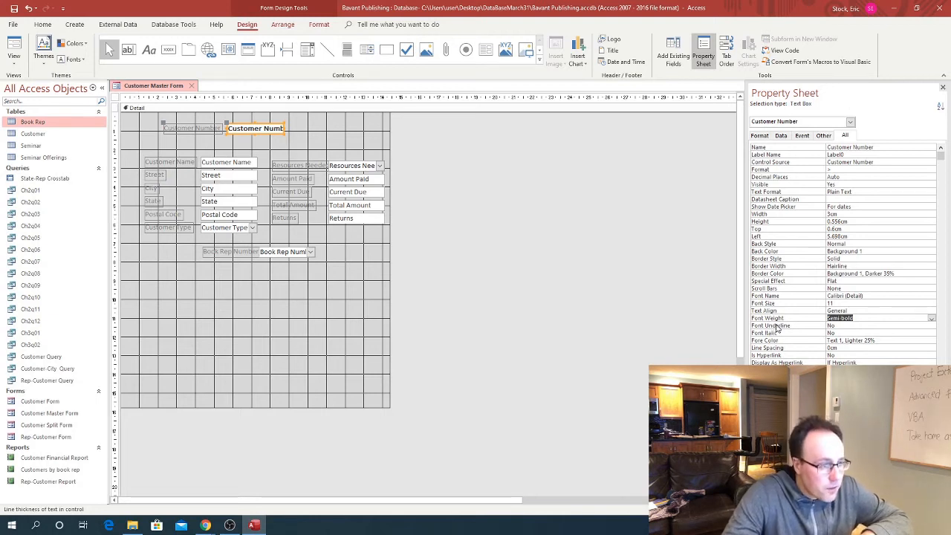
{"action": "left_click", "coordinate": [823, 283]}
{"action": "left_click", "coordinate": [931, 281]}
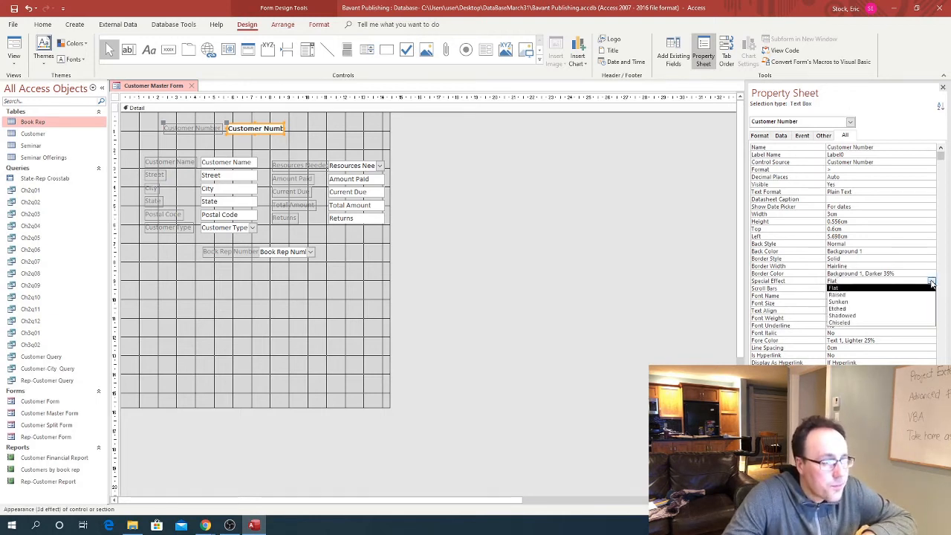
{"action": "left_click", "coordinate": [858, 302]}
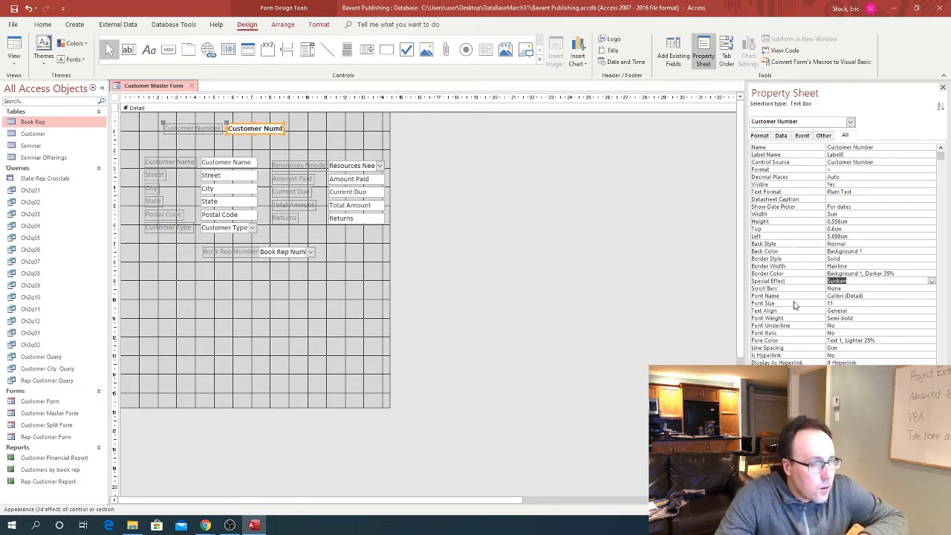
{"action": "left_click", "coordinate": [872, 340]}
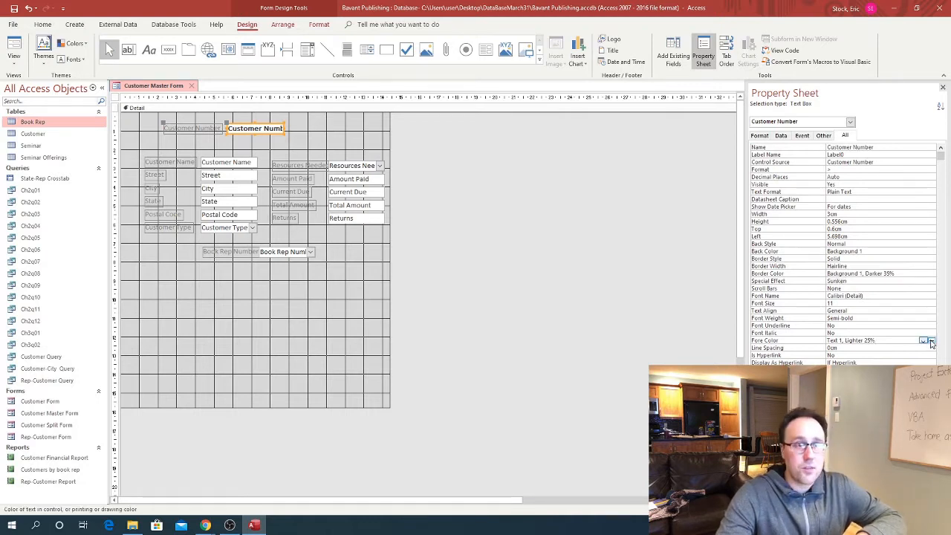
{"action": "left_click", "coordinate": [931, 341]}
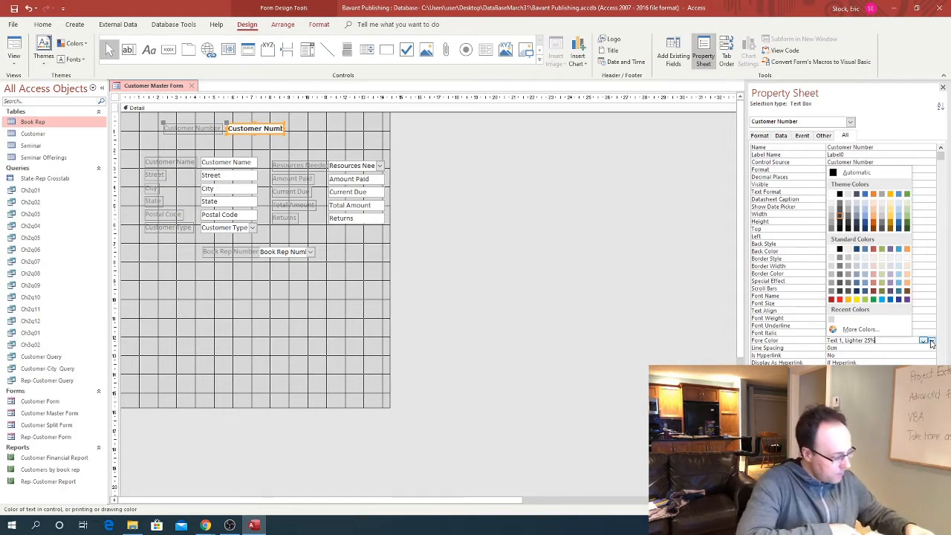
{"action": "left_click", "coordinate": [898, 299]}
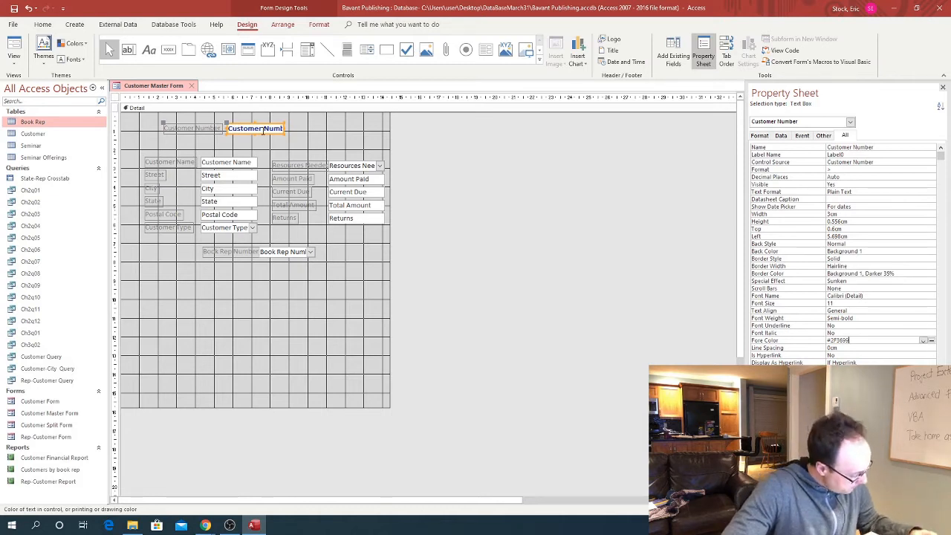
{"action": "left_click", "coordinate": [180, 126]}
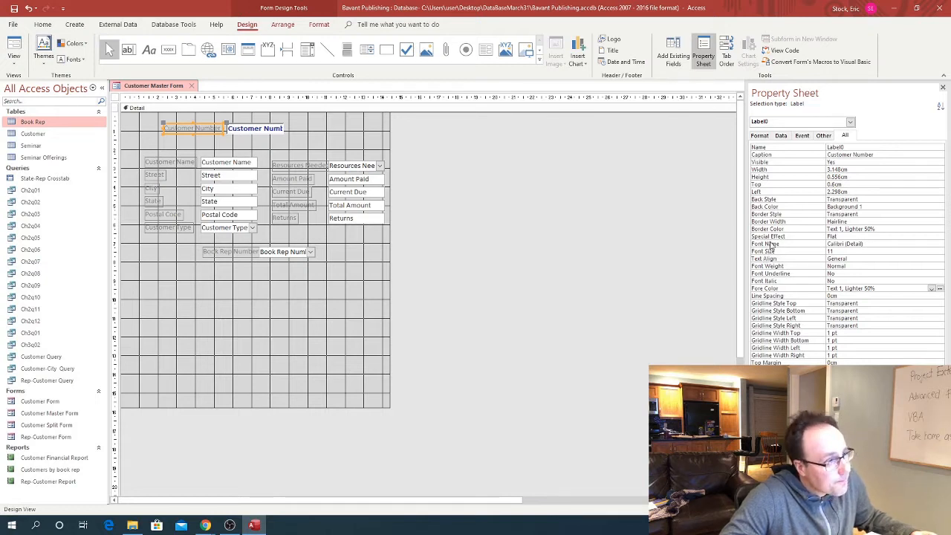
Set the Customer Number label to italic with an Etched effect and dark blue text
{"action": "left_click", "coordinate": [934, 283]}
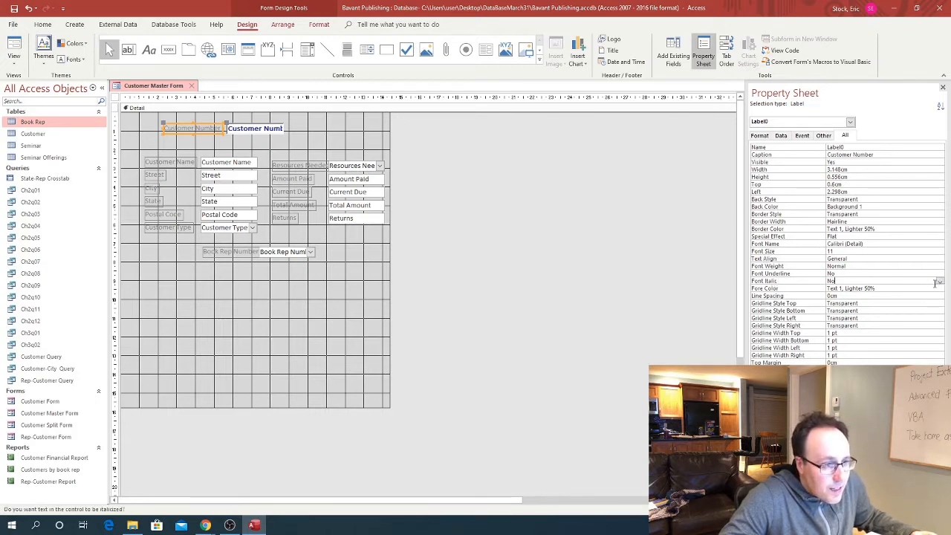
{"action": "left_click", "coordinate": [939, 282]}
{"action": "left_click", "coordinate": [847, 288]}
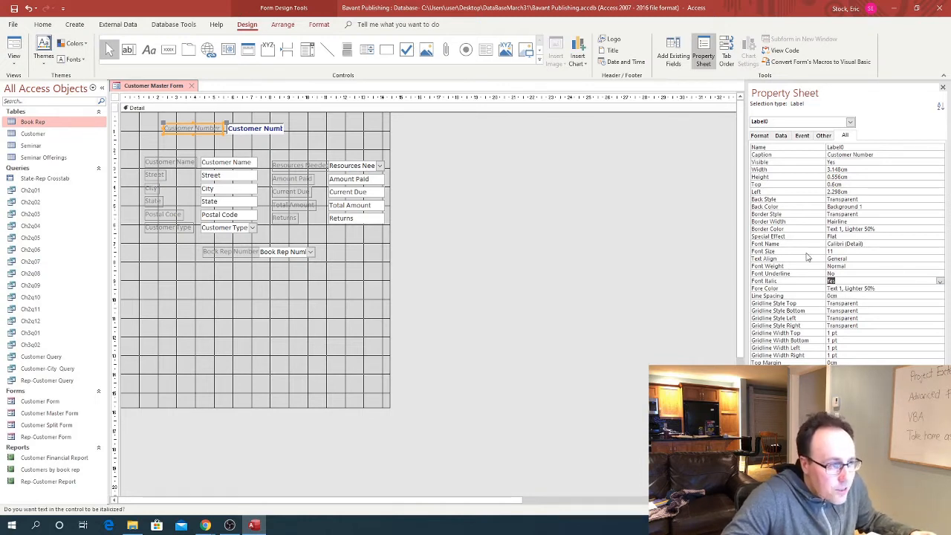
{"action": "left_click", "coordinate": [868, 236]}
{"action": "left_click", "coordinate": [939, 237]}
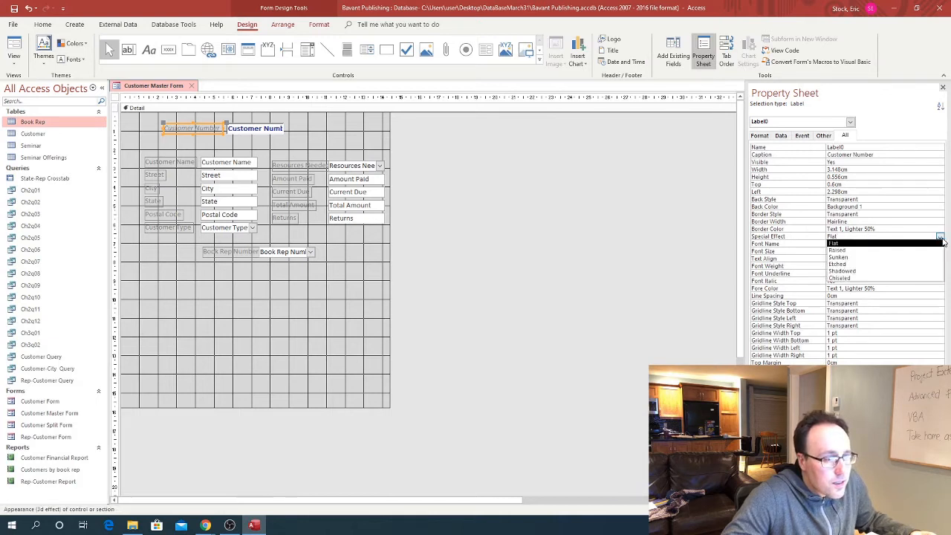
{"action": "left_click", "coordinate": [848, 265]}
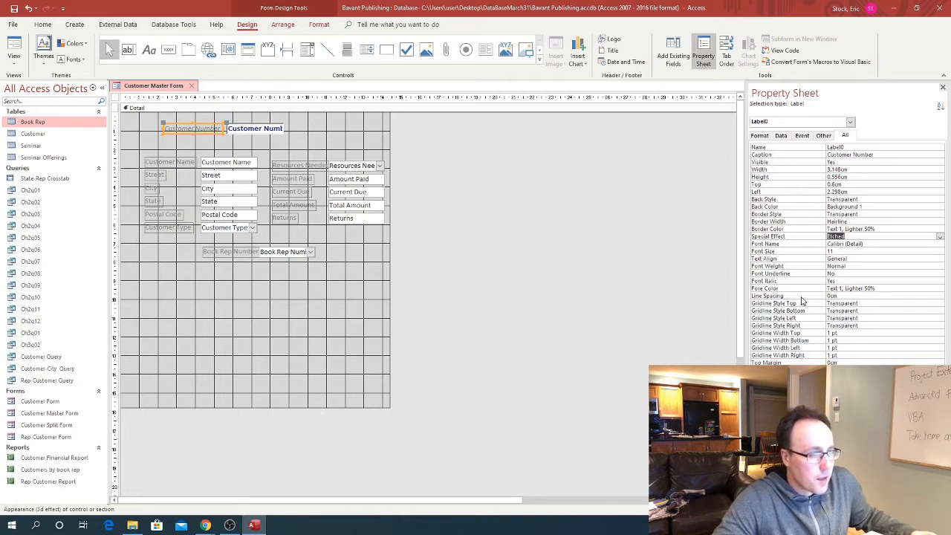
{"action": "left_click", "coordinate": [883, 289]}
{"action": "left_click", "coordinate": [939, 289]}
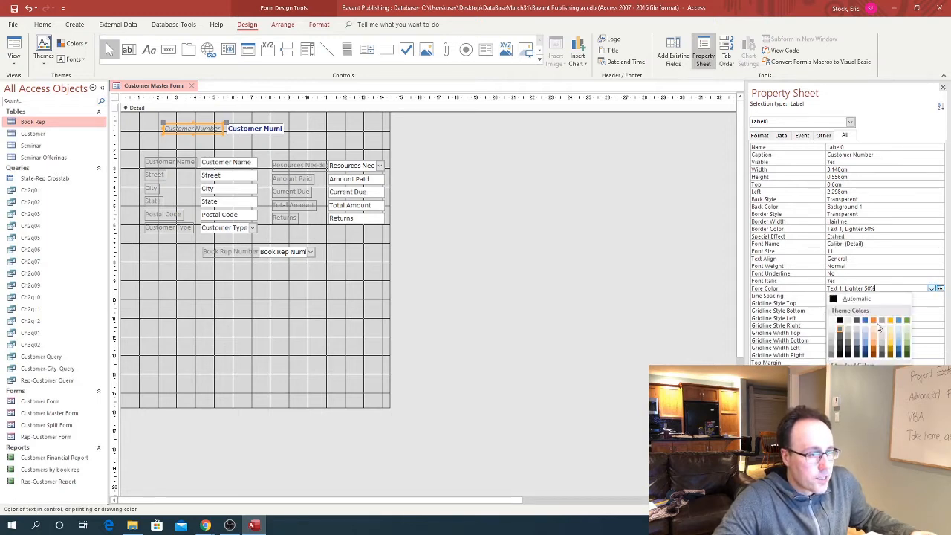
{"action": "left_click", "coordinate": [878, 327]}
{"action": "left_click", "coordinate": [881, 281]}
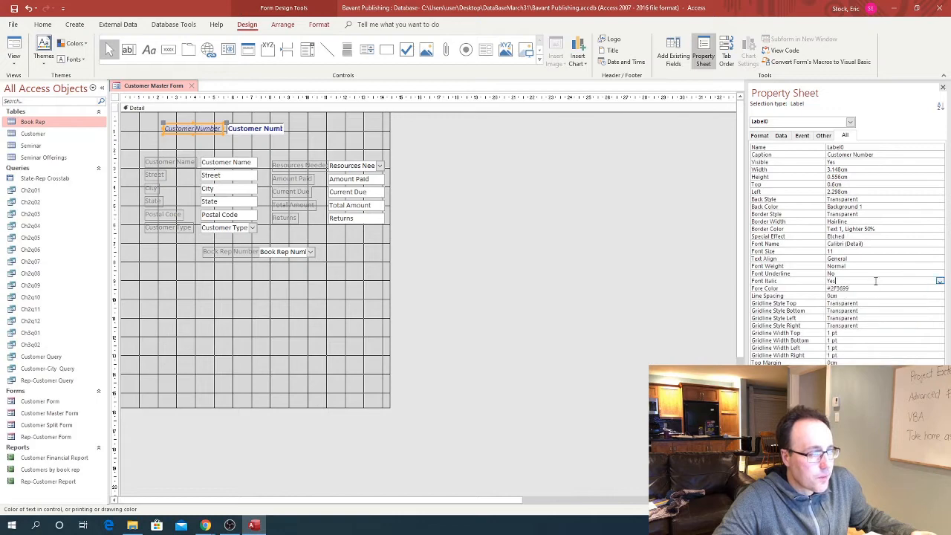
{"action": "left_click", "coordinate": [14, 60]}
{"action": "left_click", "coordinate": [22, 91]}
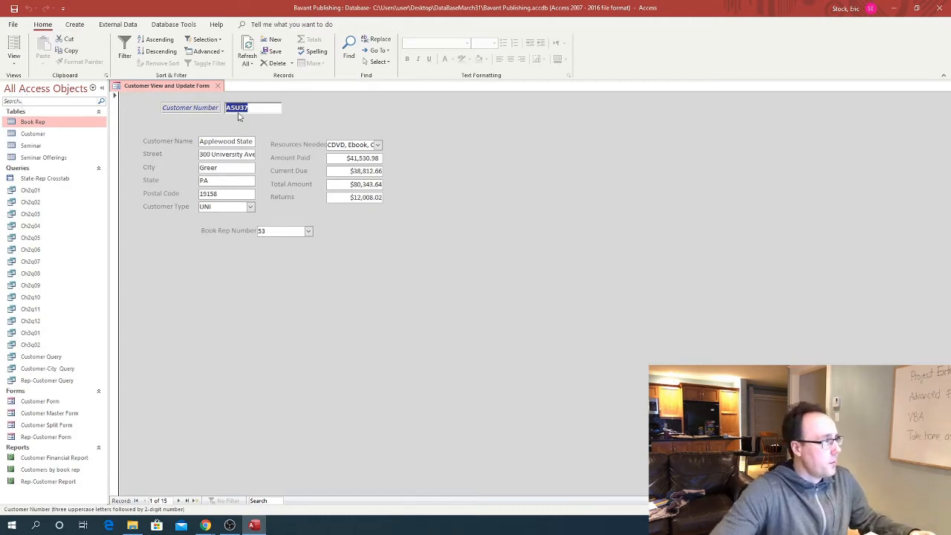
{"action": "left_click", "coordinate": [14, 59]}
{"action": "left_click", "coordinate": [26, 144]}
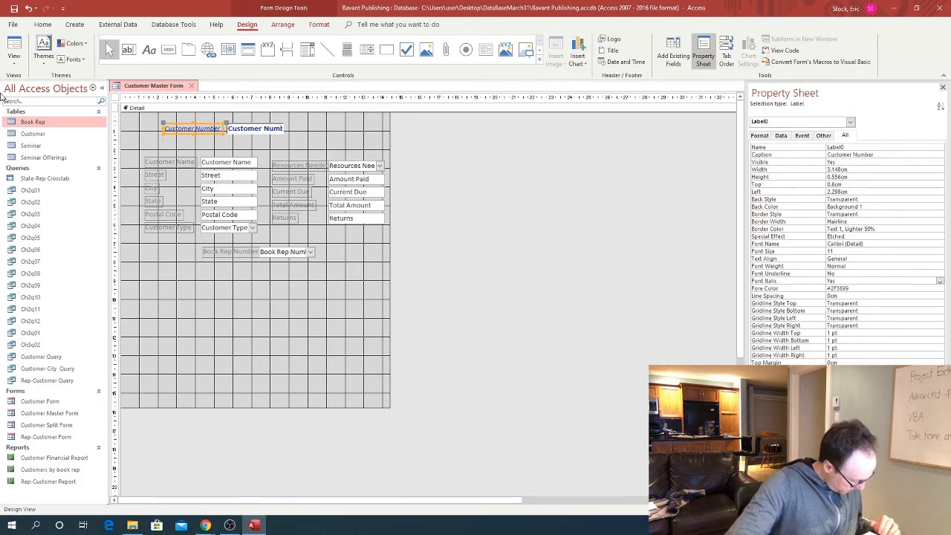
Copy the Customer Number styling onto Customer Name, Street, City, State, Postal Code and Customer Type
{"action": "left_click", "coordinate": [257, 129]}
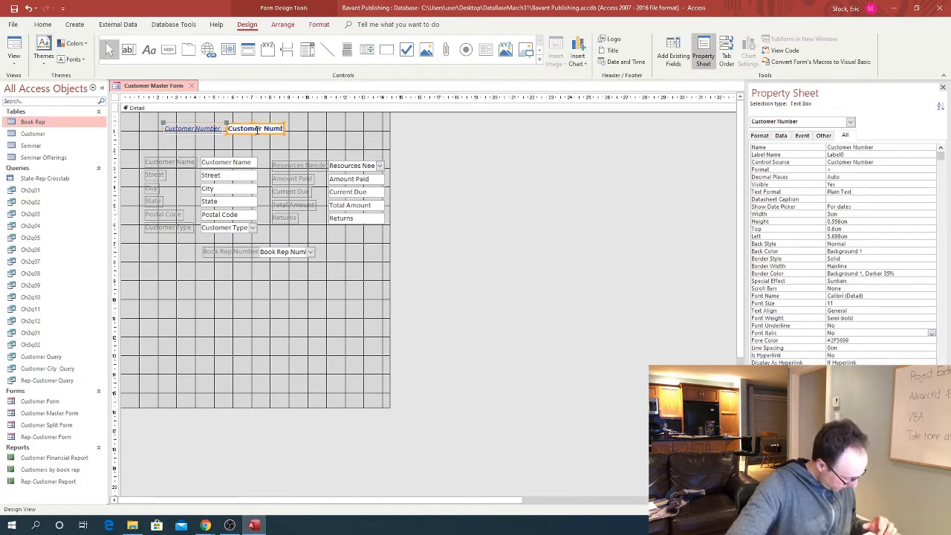
{"action": "left_click", "coordinate": [319, 25]}
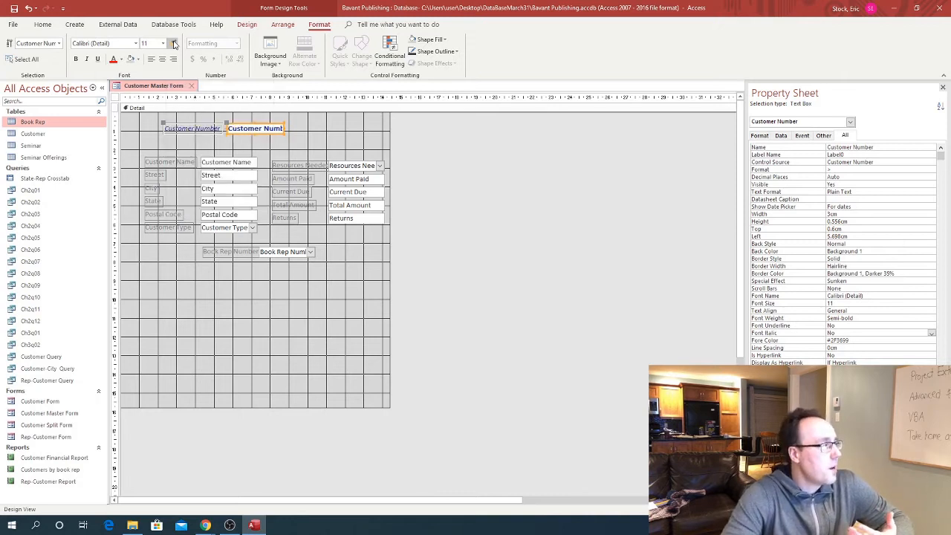
{"action": "left_click", "coordinate": [241, 164], "text": "shift"}
{"action": "left_click", "coordinate": [236, 178], "text": "shift"}
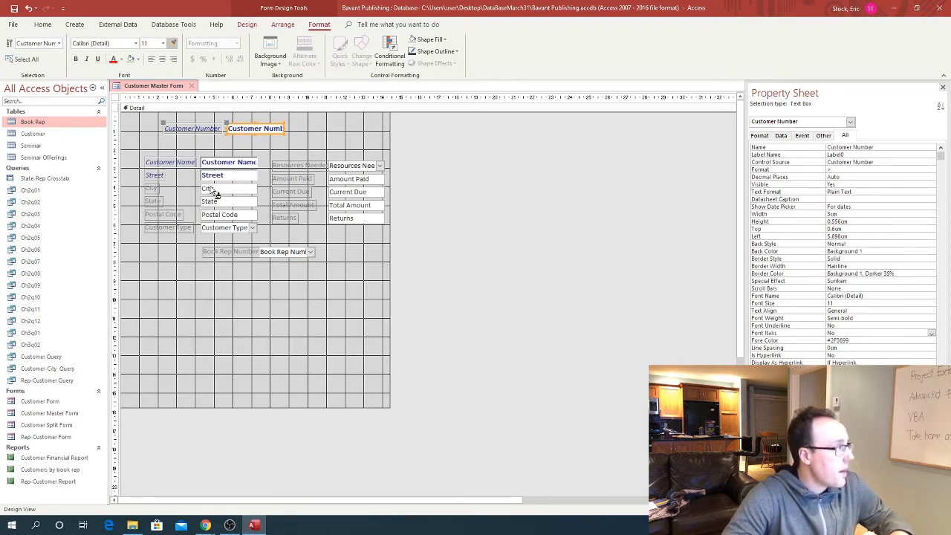
{"action": "left_click", "coordinate": [212, 190], "text": "shift"}
{"action": "left_click", "coordinate": [216, 202], "text": "shift"}
{"action": "left_click", "coordinate": [227, 216], "text": "shift"}
{"action": "left_click", "coordinate": [228, 230], "text": "shift"}
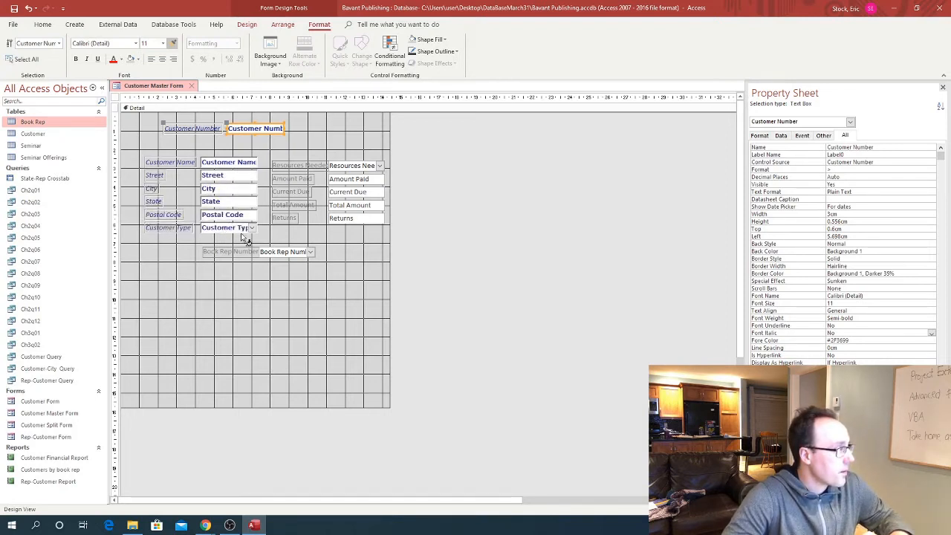
Apply it to Book Rep Number, Returns, Total Amount, Current Due, Amount Paid, Resources Needed, then save
{"action": "left_click", "coordinate": [281, 253], "text": "shift"}
{"action": "left_click", "coordinate": [350, 218], "text": "shift"}
{"action": "left_click", "coordinate": [352, 206], "text": "shift"}
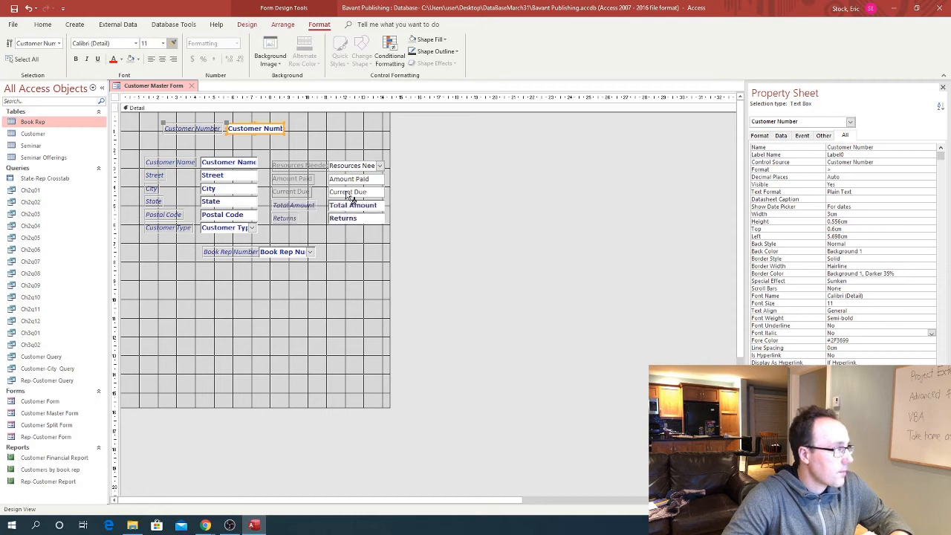
{"action": "left_click", "coordinate": [352, 192], "text": "shift"}
{"action": "left_click", "coordinate": [351, 180], "text": "shift"}
{"action": "left_click", "coordinate": [348, 168], "text": "shift"}
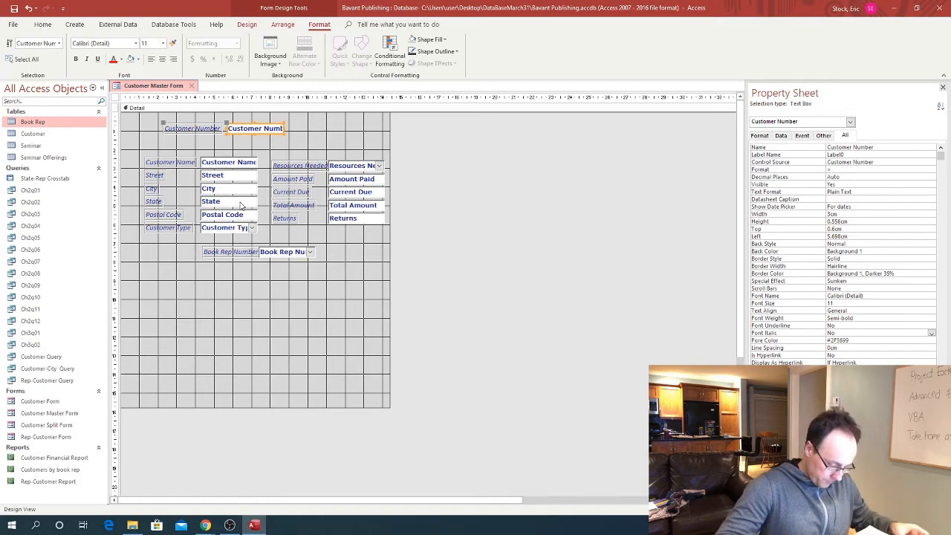
{"action": "left_click", "coordinate": [15, 9]}
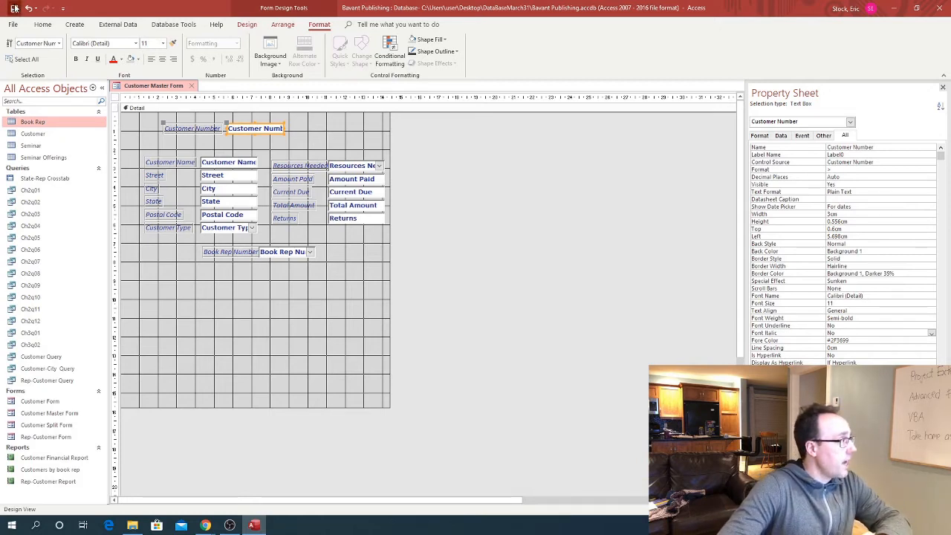
{"action": "left_click", "coordinate": [247, 28]}
{"action": "left_click", "coordinate": [13, 59]}
{"action": "left_click", "coordinate": [37, 80]}
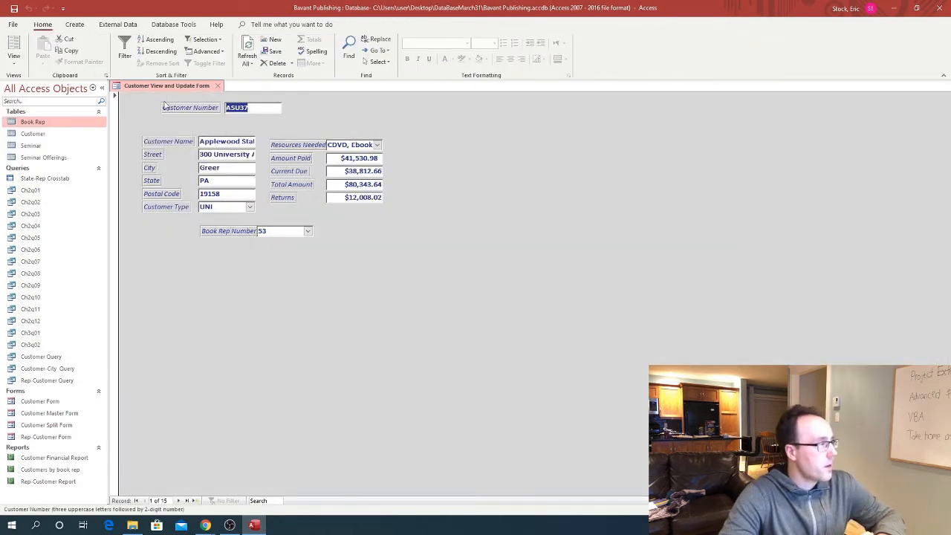
{"action": "left_click", "coordinate": [14, 60]}
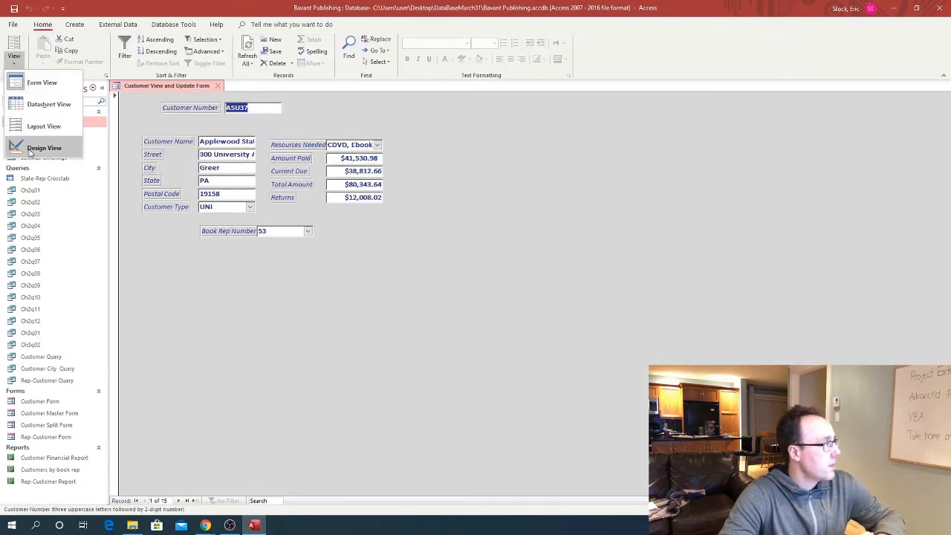
{"action": "left_click", "coordinate": [38, 144]}
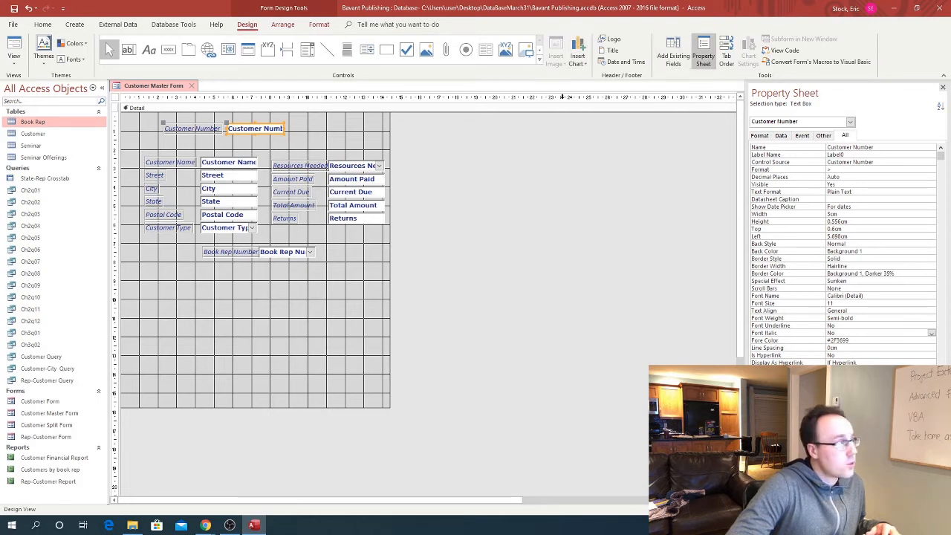
Add a 'Customer View and Update Form' title in a new form header and enlarge the header
{"action": "left_click", "coordinate": [610, 57]}
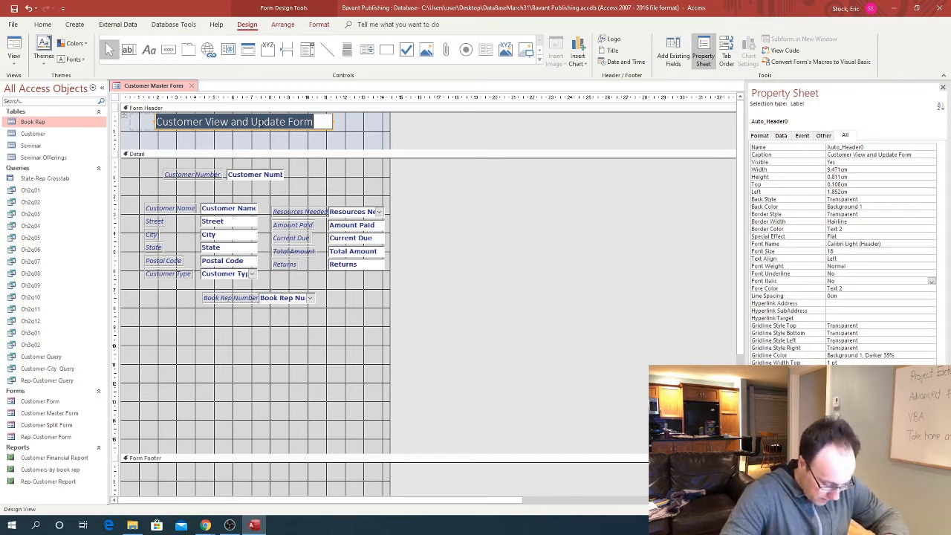
{"action": "left_click_drag", "start_coordinate": [292, 150], "coordinate": [294, 171]}
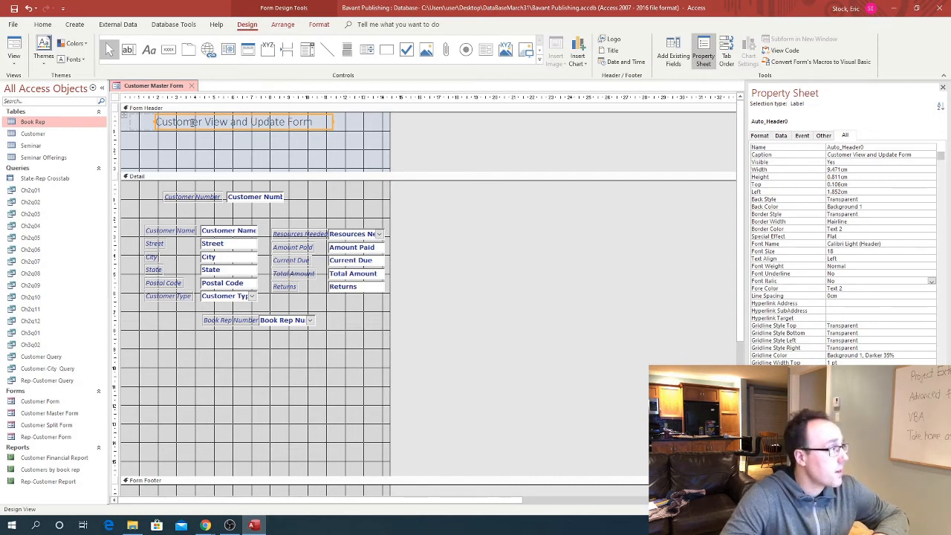
{"action": "left_click", "coordinate": [319, 24]}
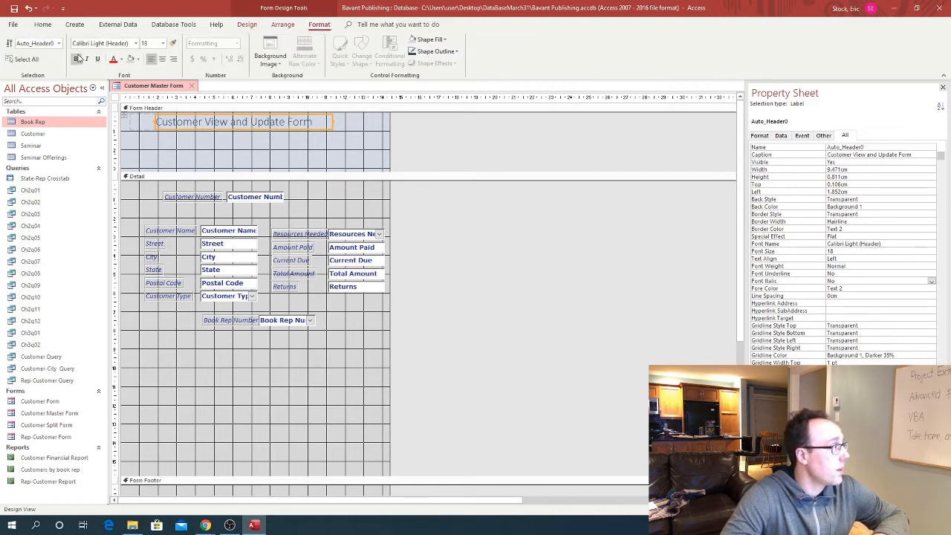
Bold the header title, preview it in Form view with customer data, then return to Design view
{"action": "left_click", "coordinate": [75, 59]}
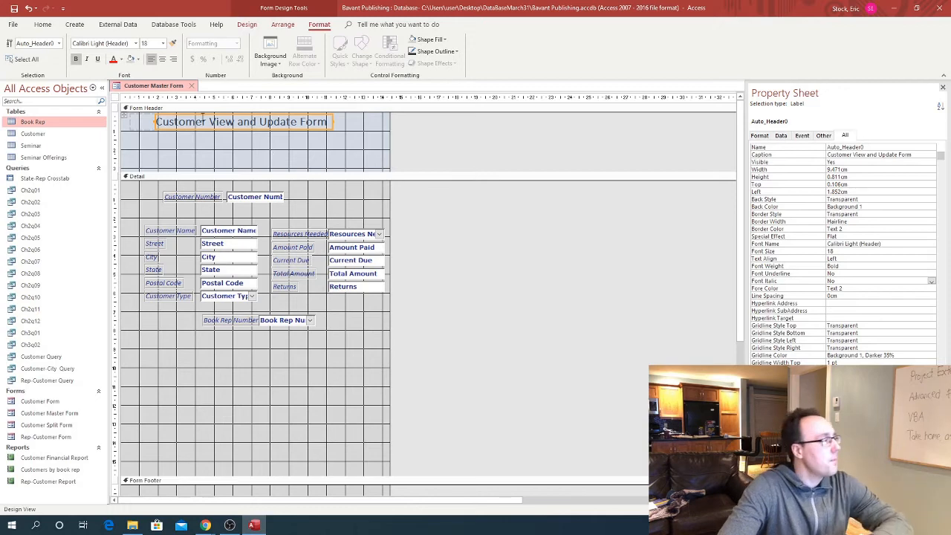
{"action": "left_click", "coordinate": [249, 24]}
{"action": "left_click", "coordinate": [14, 62]}
{"action": "left_click", "coordinate": [40, 81]}
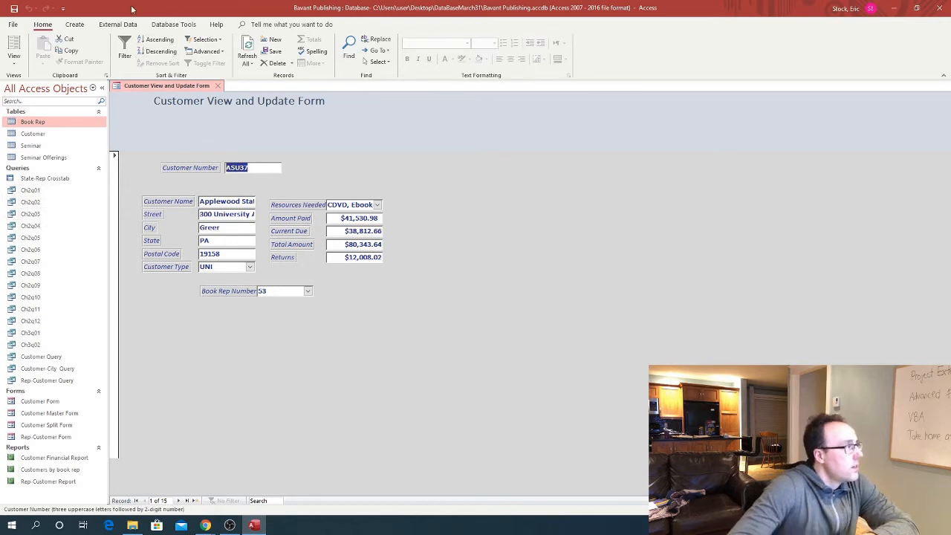
{"action": "left_click", "coordinate": [13, 61]}
{"action": "left_click", "coordinate": [26, 145]}
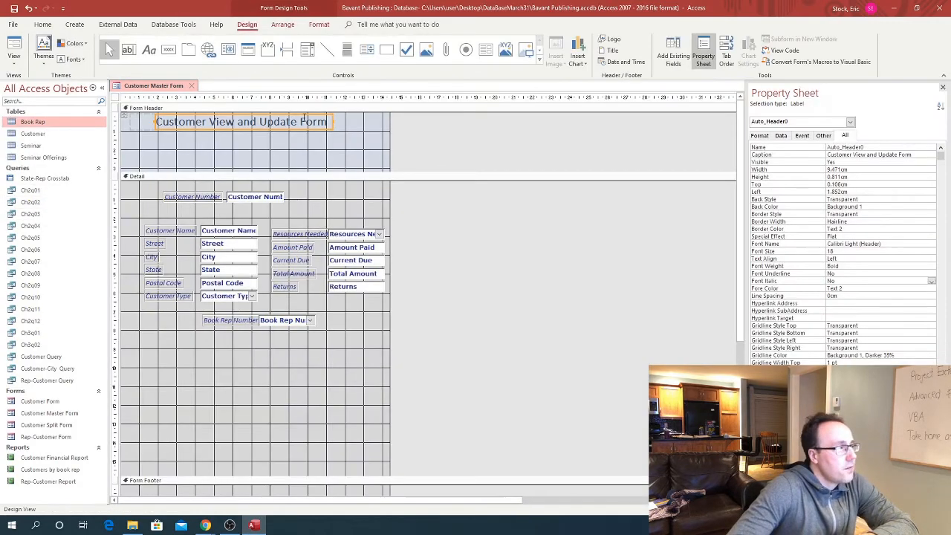
Shade the Form Header background light grey with Background 1, Darker 15%
{"action": "left_click", "coordinate": [354, 141]}
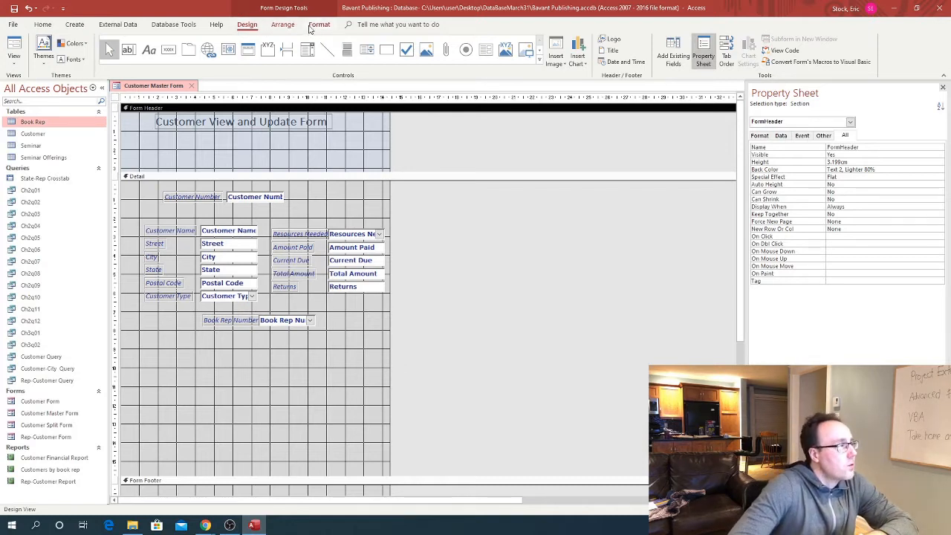
{"action": "left_click", "coordinate": [318, 25]}
{"action": "left_click", "coordinate": [131, 58]}
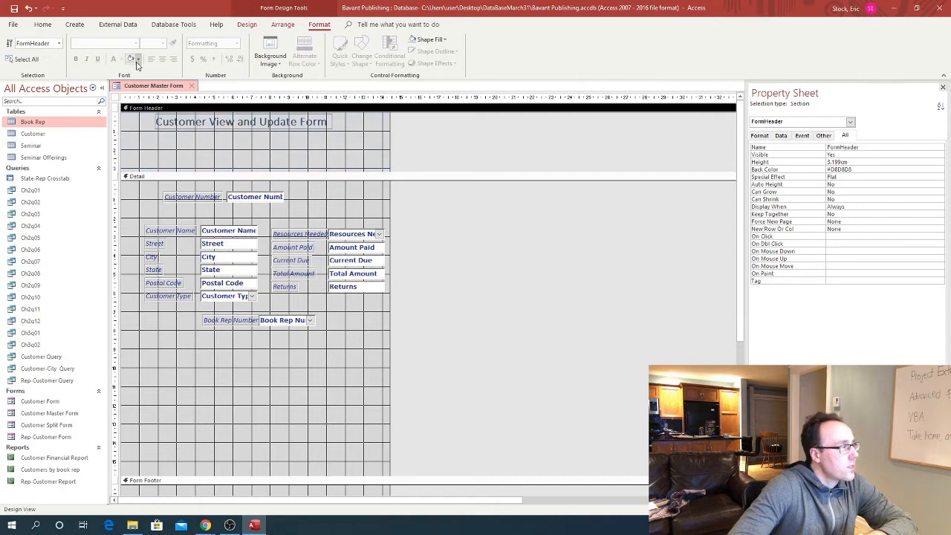
{"action": "left_click", "coordinate": [138, 59]}
{"action": "left_click", "coordinate": [132, 108]}
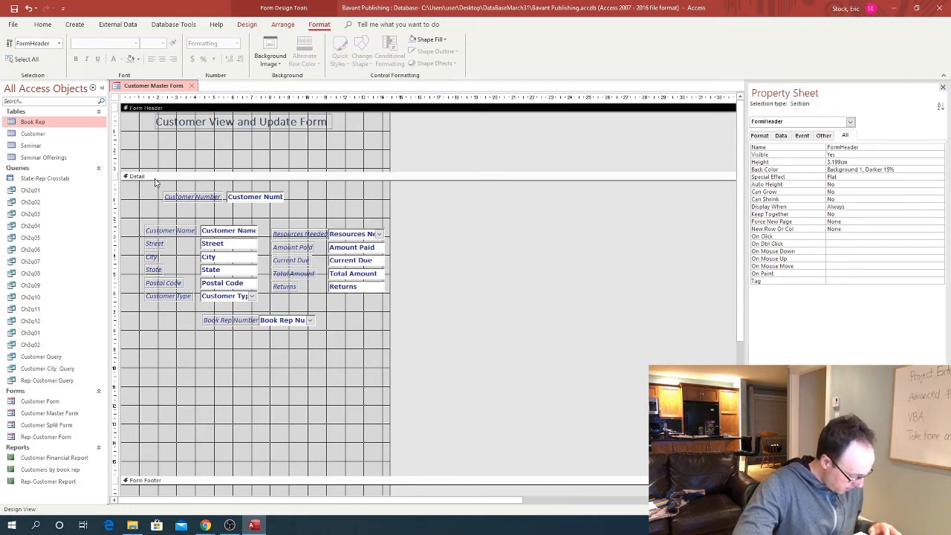
Place a trial button below Book Rep Number, cancel its wizard, and delete Command26
{"action": "left_click", "coordinate": [247, 25]}
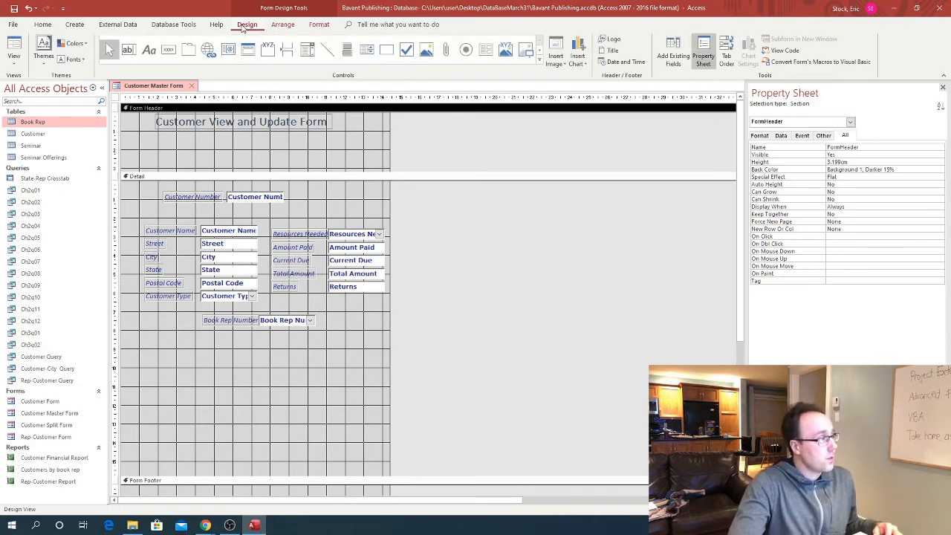
{"action": "left_click", "coordinate": [169, 51]}
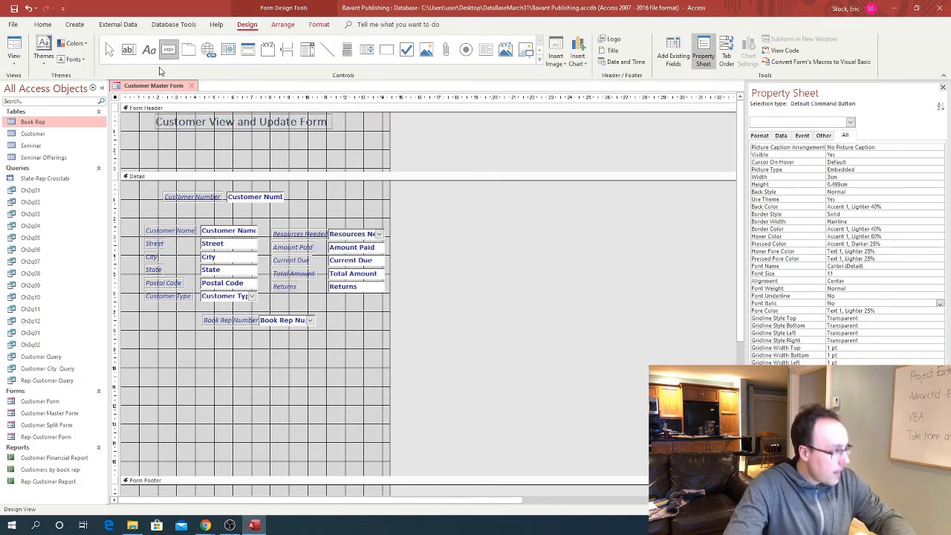
{"action": "left_click", "coordinate": [148, 344]}
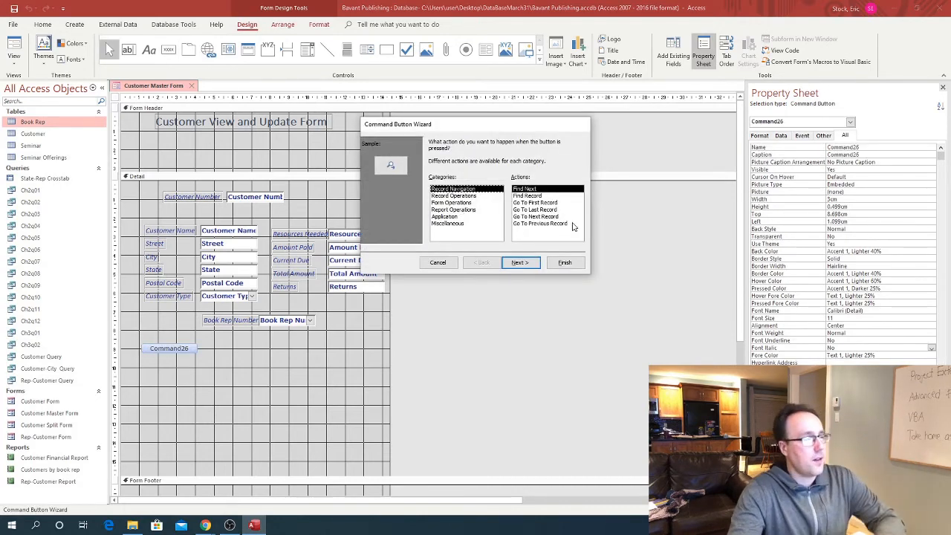
{"action": "left_click", "coordinate": [439, 265]}
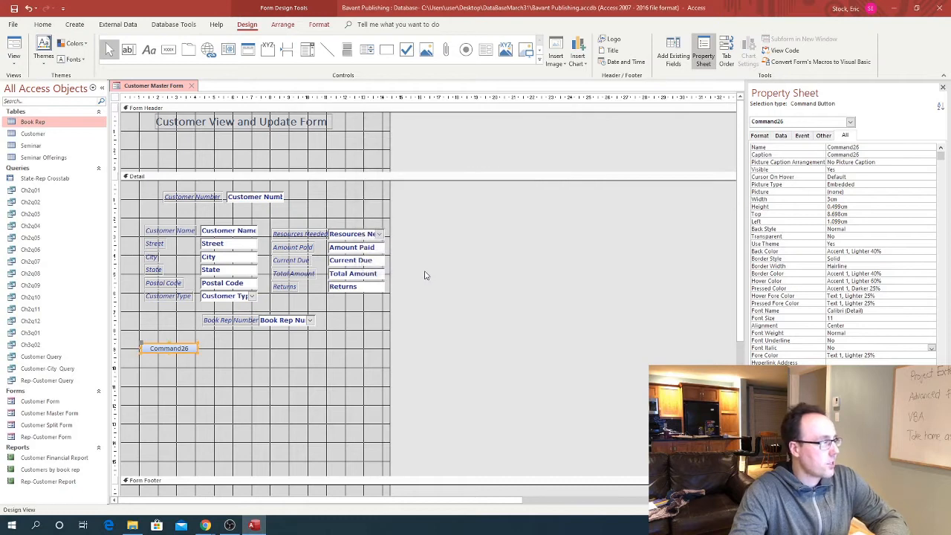
{"action": "key", "text": "Delete"}
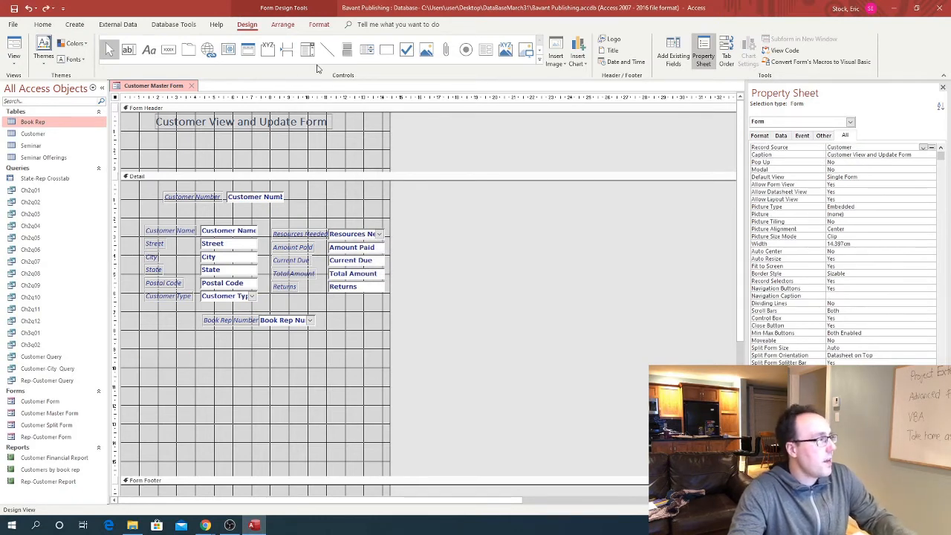
Turn on Use Control Wizards in the Controls gallery and select the Button control
{"action": "left_click", "coordinate": [540, 61]}
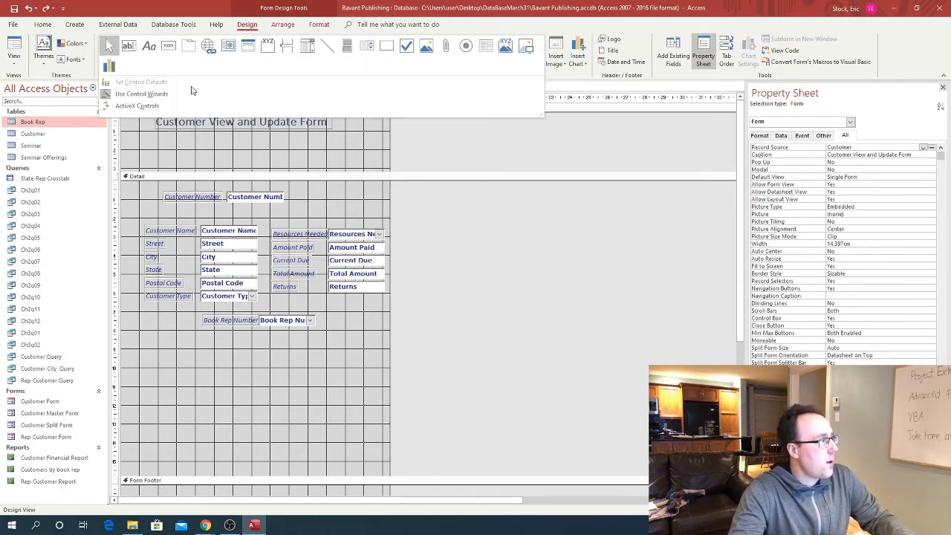
{"action": "left_click", "coordinate": [143, 95]}
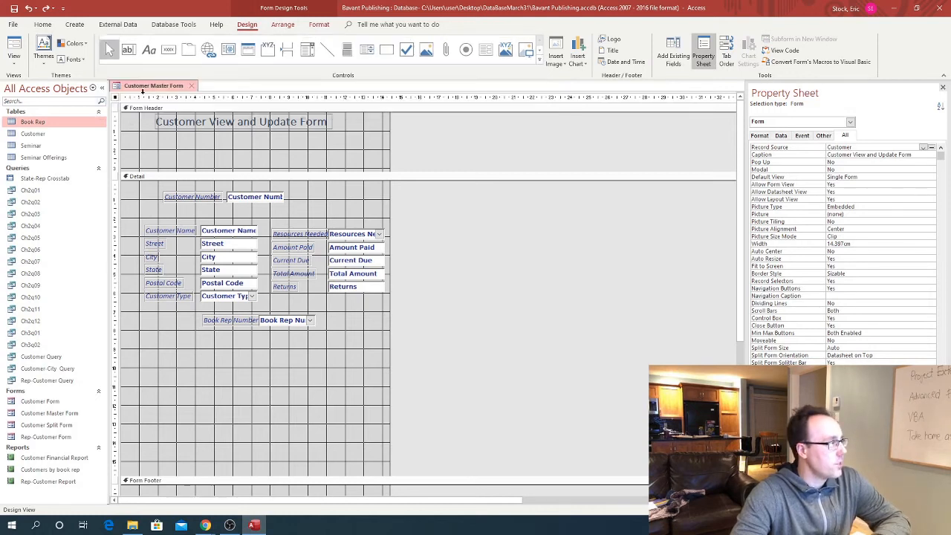
{"action": "left_click", "coordinate": [540, 61]}
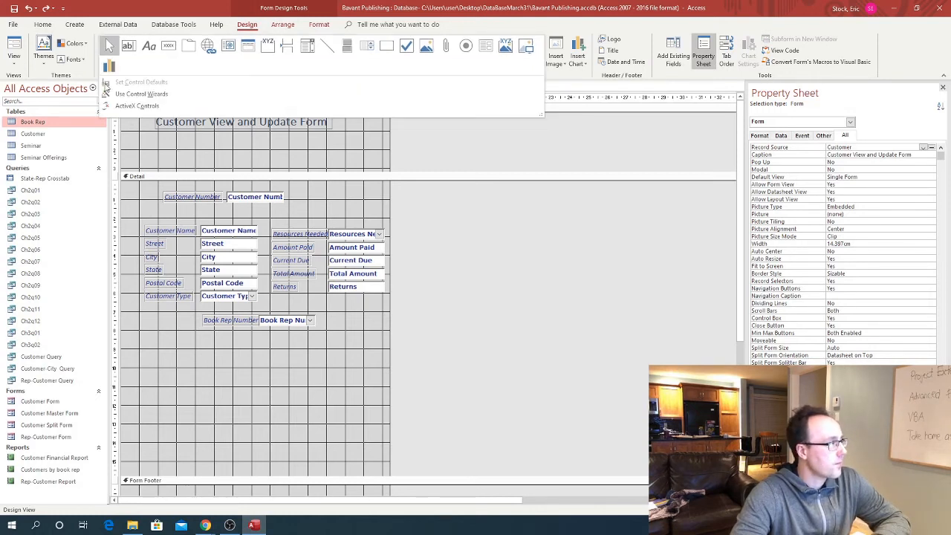
{"action": "left_click", "coordinate": [121, 94]}
{"action": "left_click", "coordinate": [168, 51]}
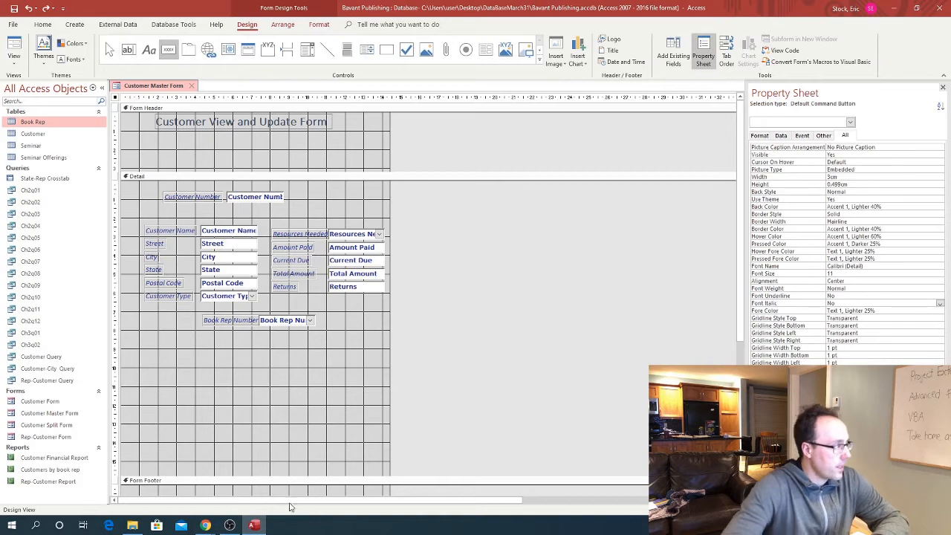
Place a button below Book Rep Number that goes to the next record, shown as text
{"action": "left_click", "coordinate": [136, 347]}
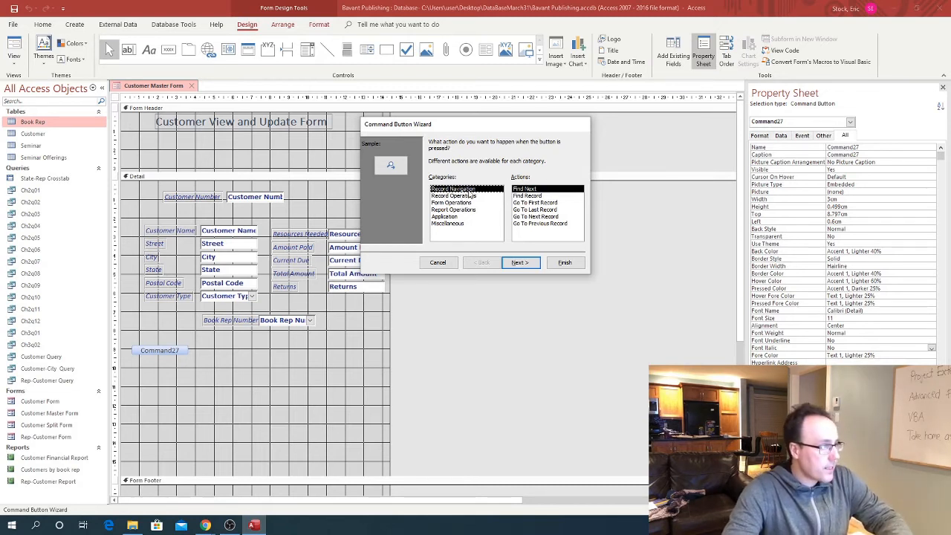
{"action": "left_click", "coordinate": [531, 217]}
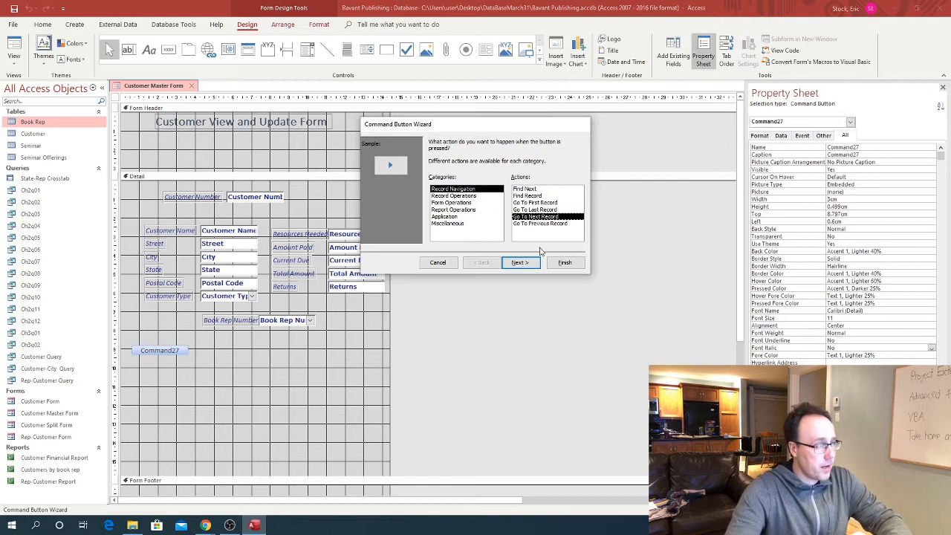
{"action": "left_click", "coordinate": [520, 262]}
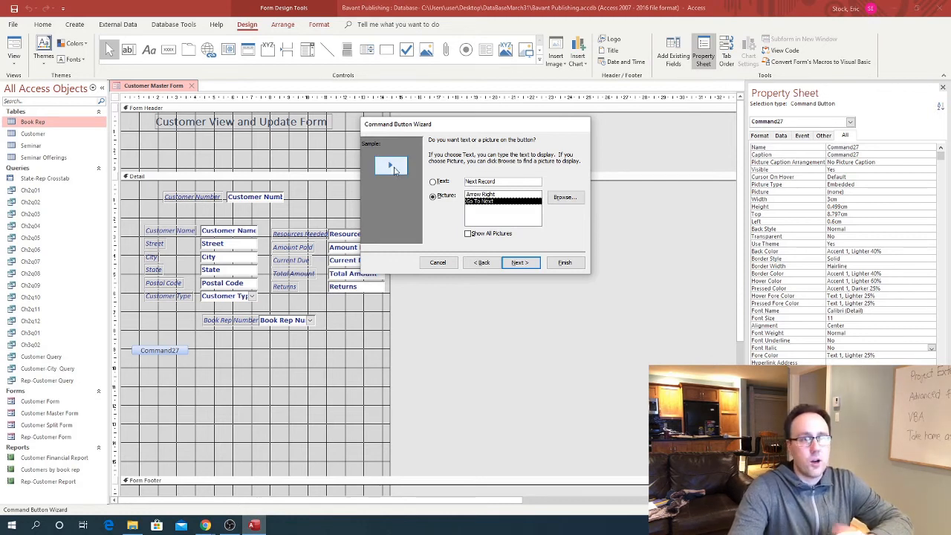
{"action": "left_click", "coordinate": [433, 182]}
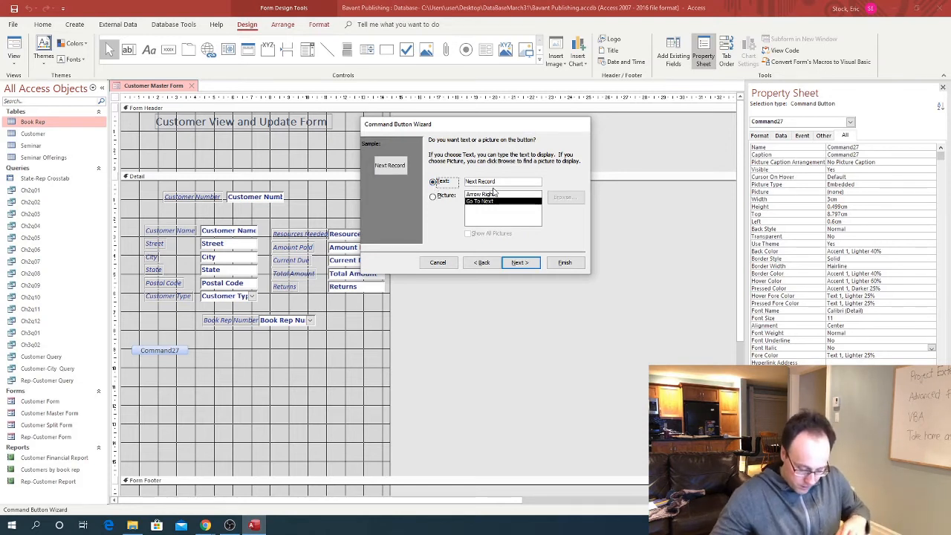
{"action": "left_click", "coordinate": [519, 262]}
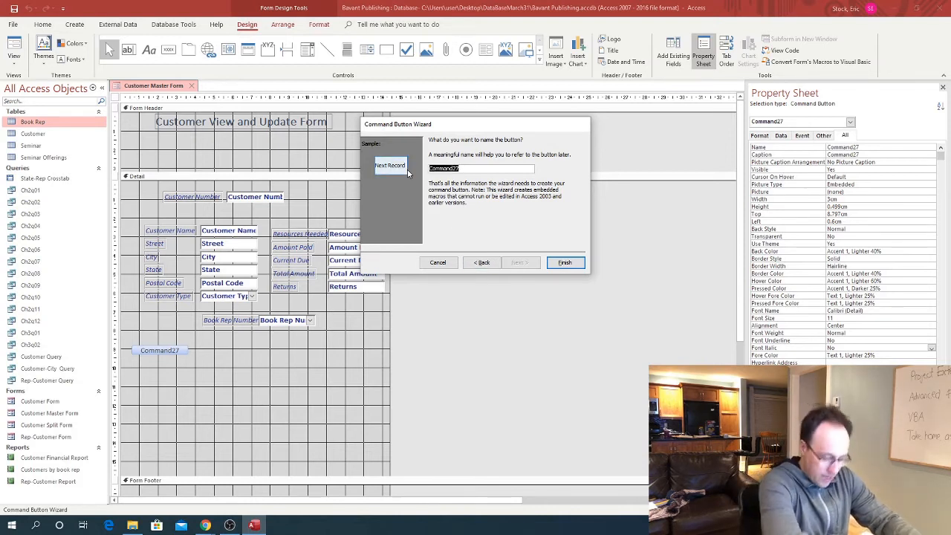
Name the button Next_Record and finish the Command Button Wizard
{"action": "type", "text": "Next R"}
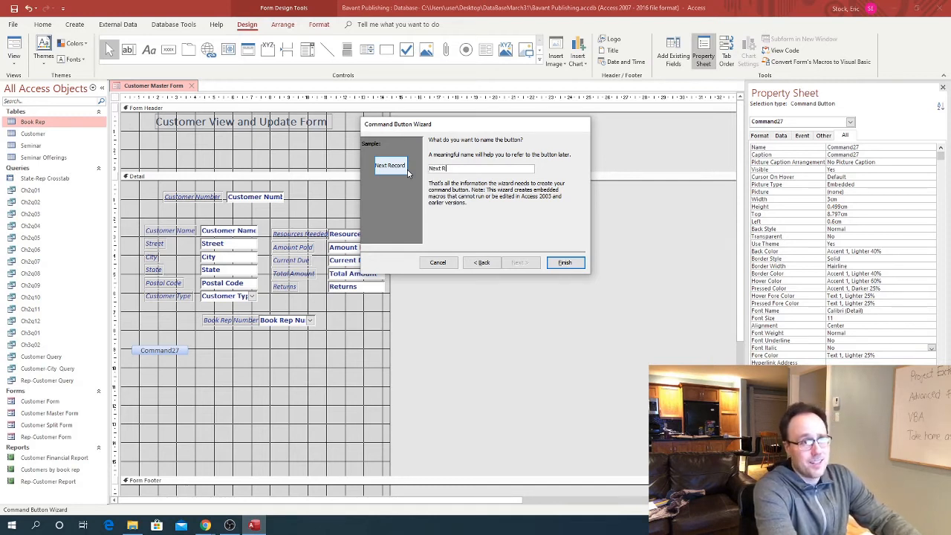
{"action": "type", "text": "ecord"}
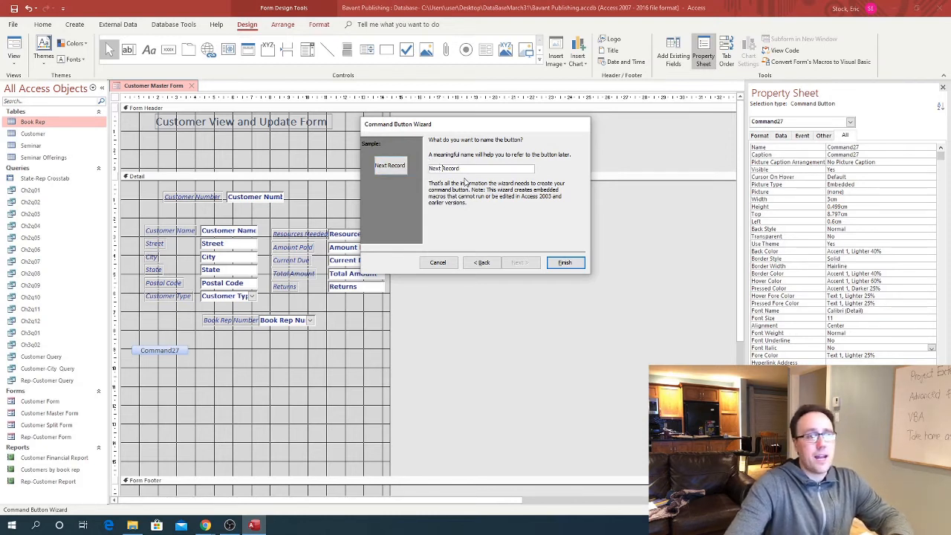
{"action": "key", "text": "BackSpace"}
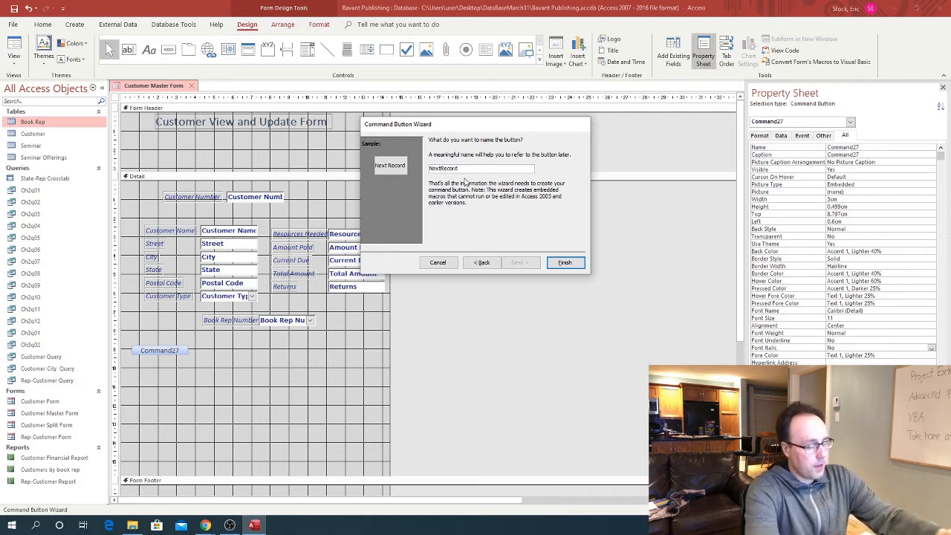
{"action": "type", "text": "_"}
{"action": "key", "text": "Right"}
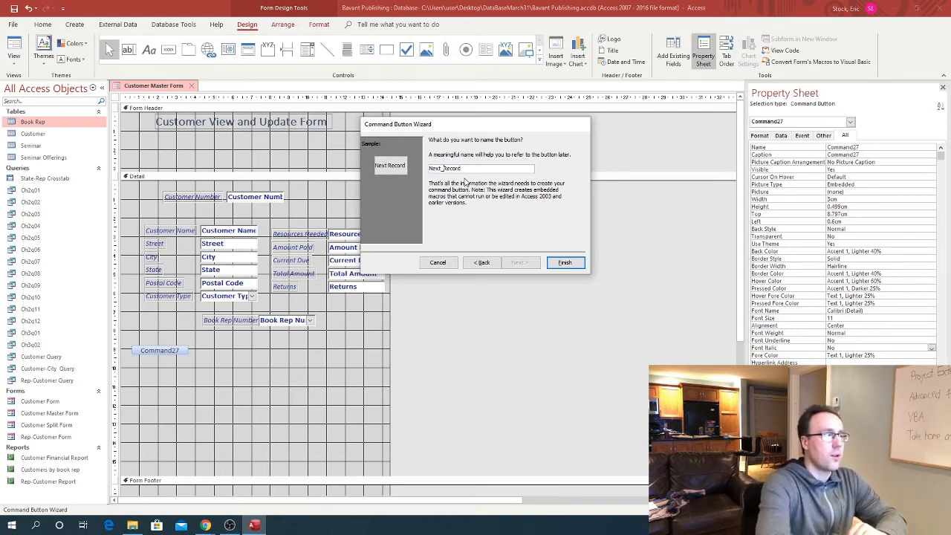
{"action": "key", "text": "BackSpace"}
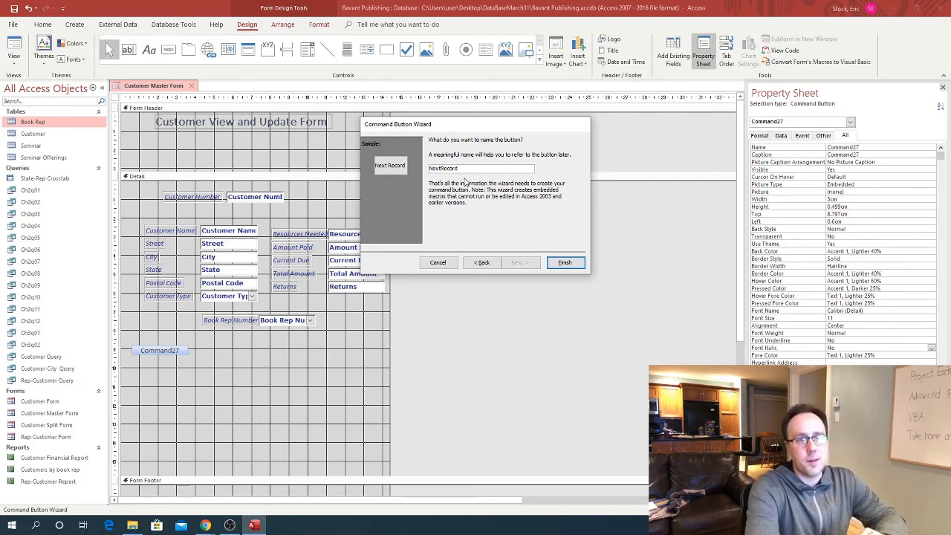
{"action": "type", "text": "_"}
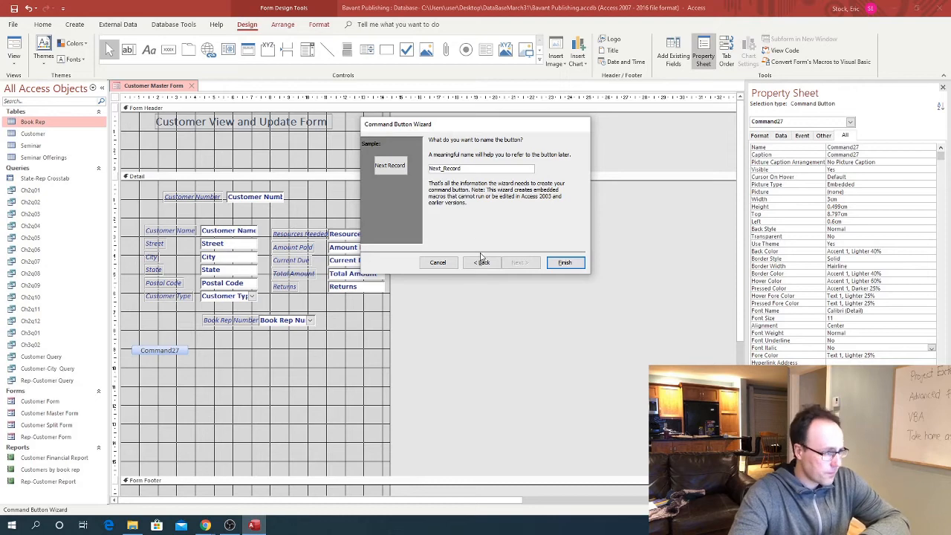
{"action": "left_click", "coordinate": [563, 263]}
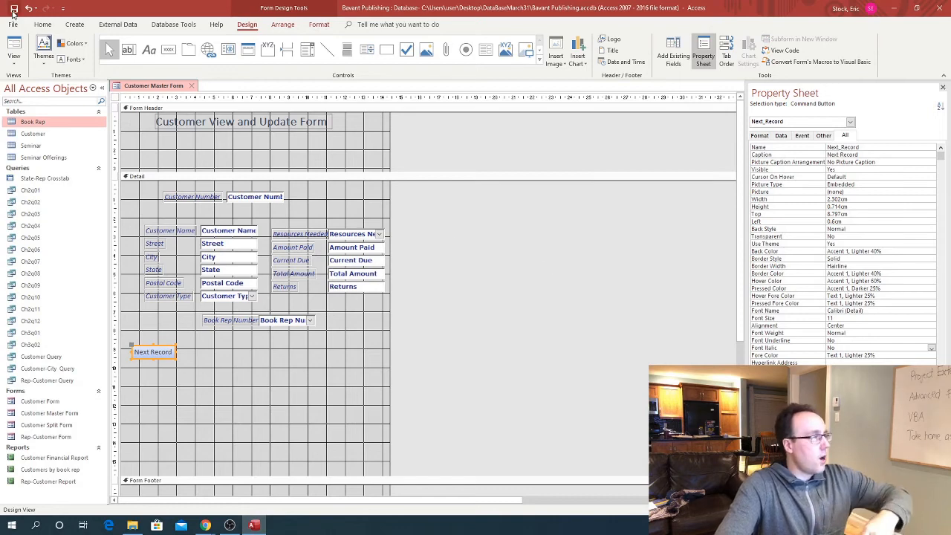
{"action": "left_click", "coordinate": [14, 60]}
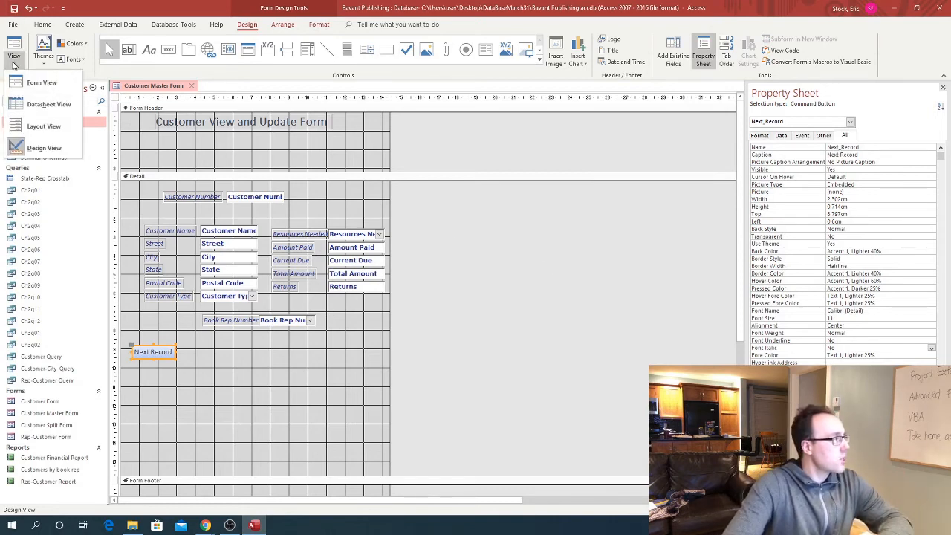
{"action": "left_click", "coordinate": [30, 83]}
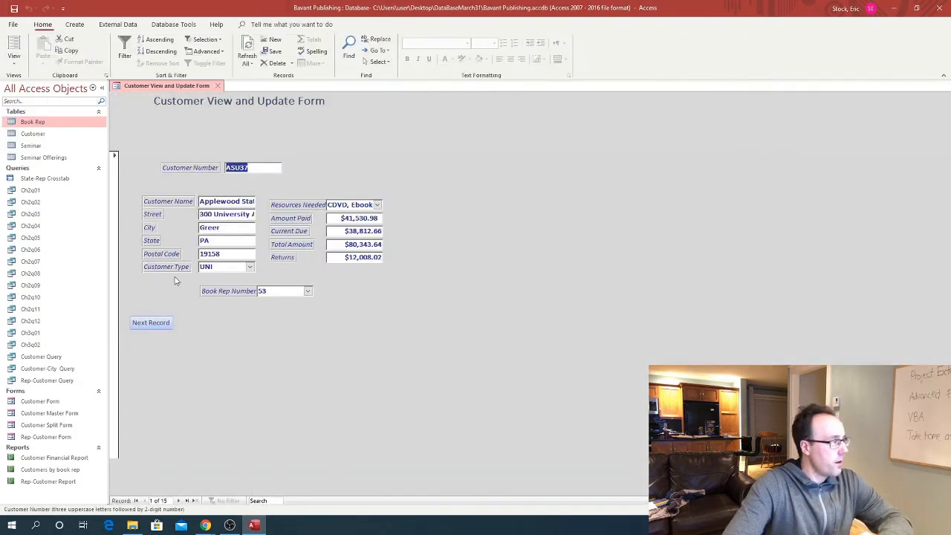
{"action": "left_click", "coordinate": [152, 324]}
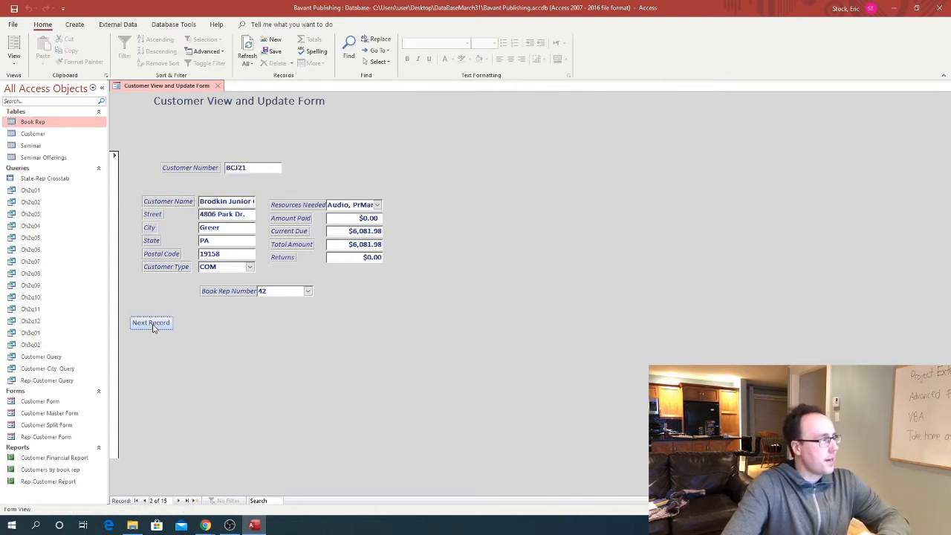
{"action": "left_click", "coordinate": [151, 324]}
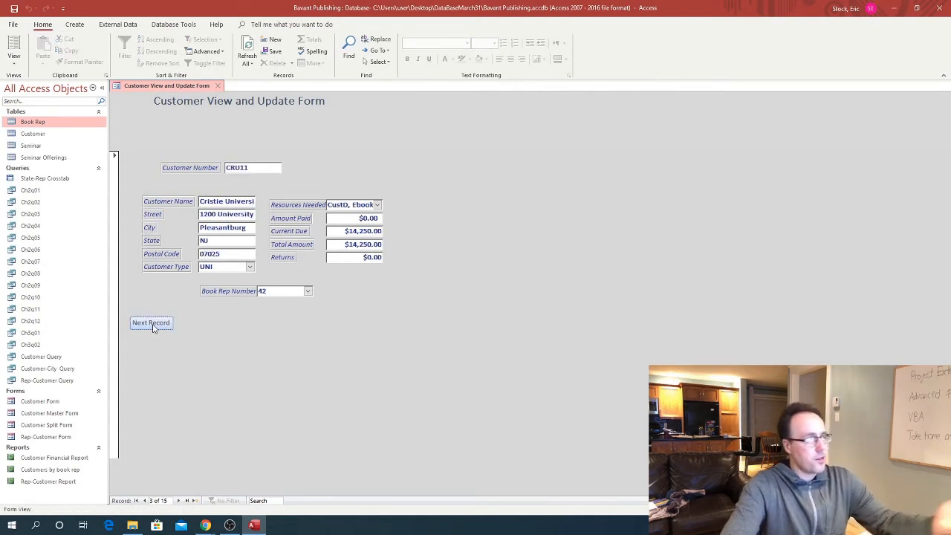
{"action": "left_click", "coordinate": [152, 323]}
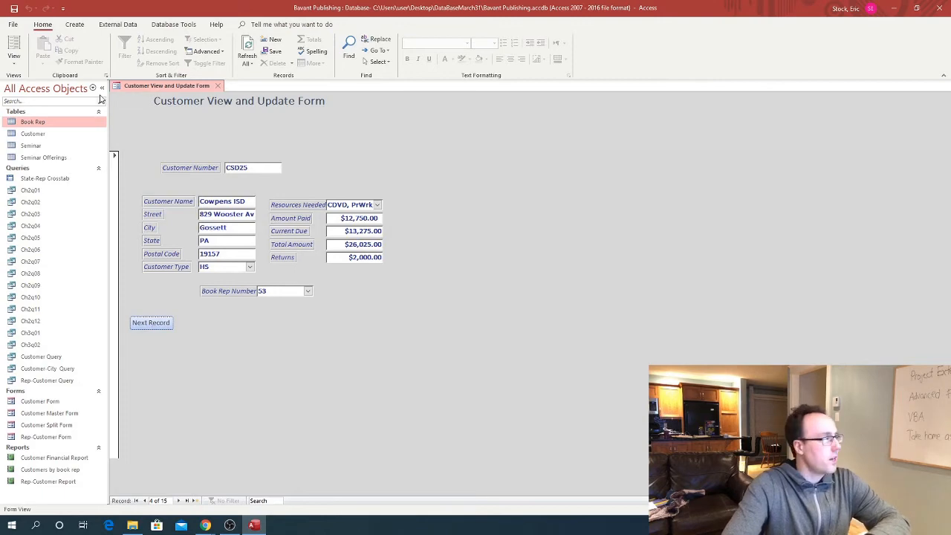
{"action": "left_click", "coordinate": [14, 67]}
{"action": "left_click", "coordinate": [33, 148]}
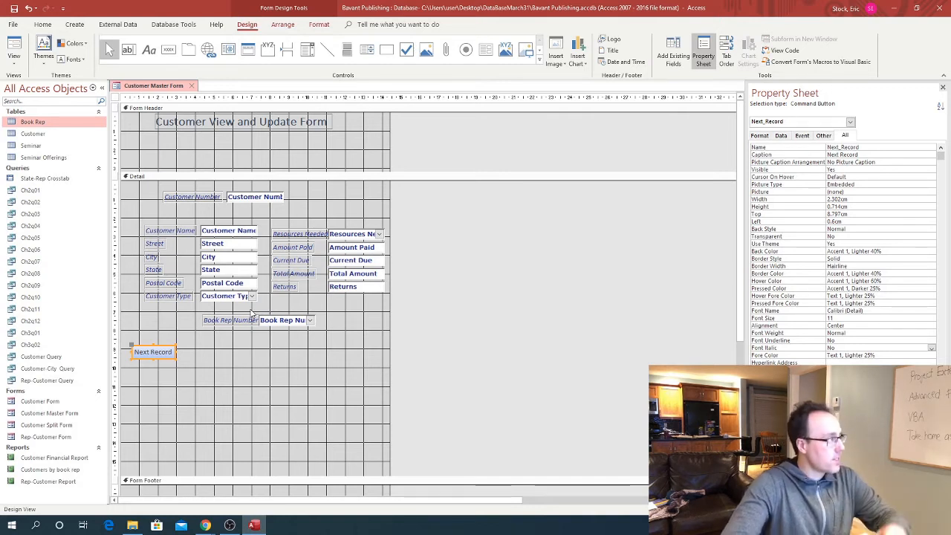
Add a text button right of Next Record for Go To Previous Record, named Previous_Record
{"action": "left_click", "coordinate": [169, 49]}
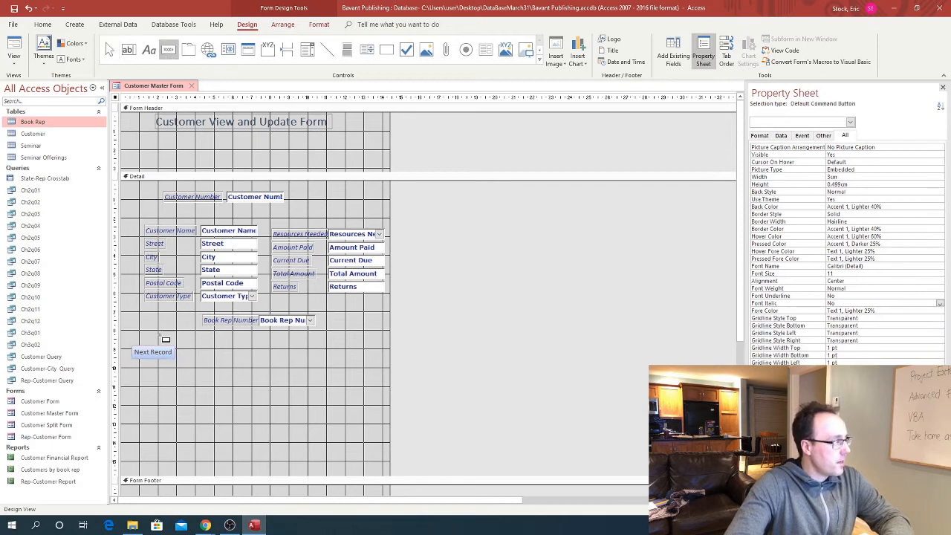
{"action": "left_click", "coordinate": [186, 346]}
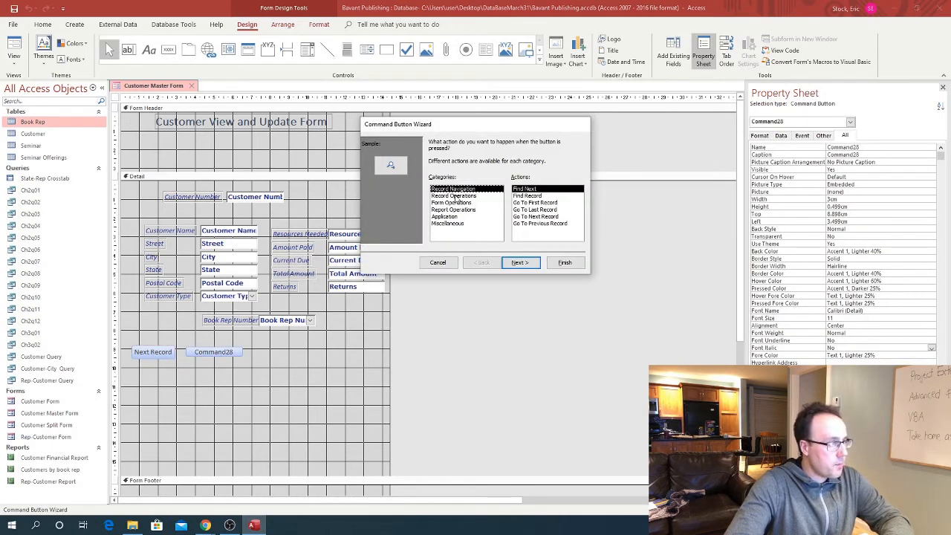
{"action": "left_click", "coordinate": [526, 209]}
{"action": "left_click", "coordinate": [531, 223]}
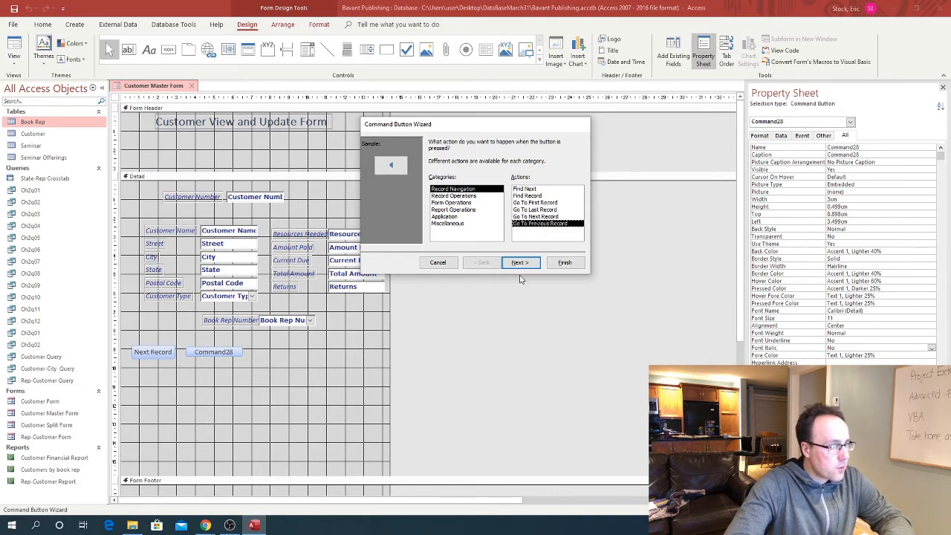
{"action": "left_click", "coordinate": [522, 265]}
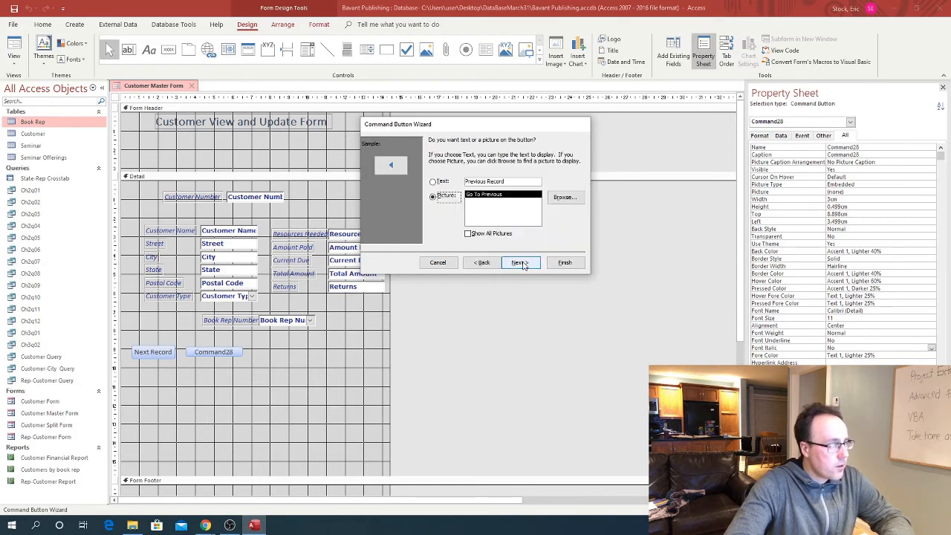
{"action": "left_click", "coordinate": [433, 182]}
{"action": "left_click", "coordinate": [519, 264]}
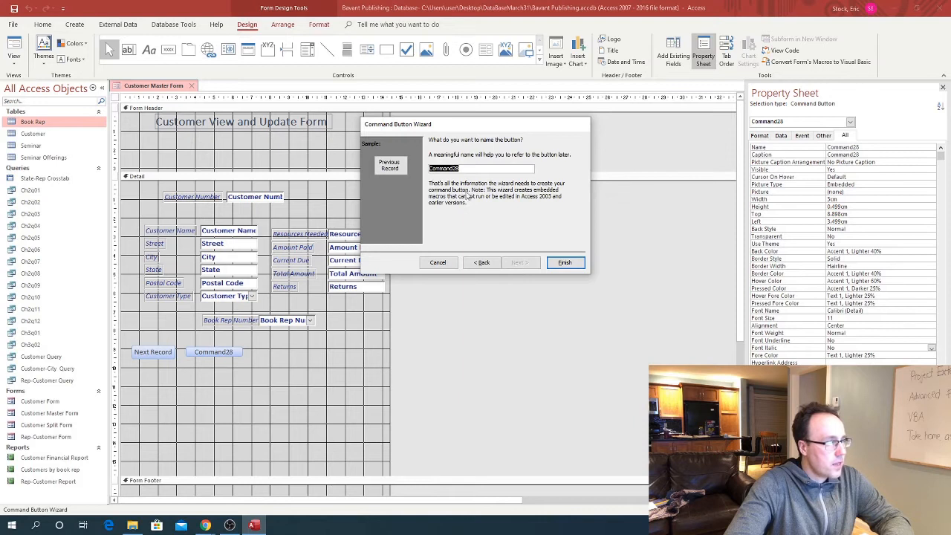
{"action": "type", "text": "Previous_"}
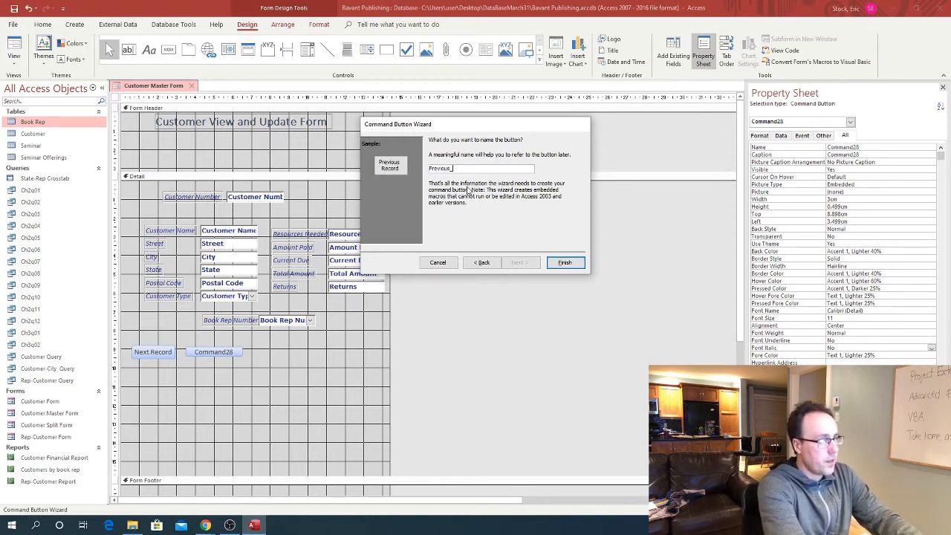
{"action": "type", "text": "Record"}
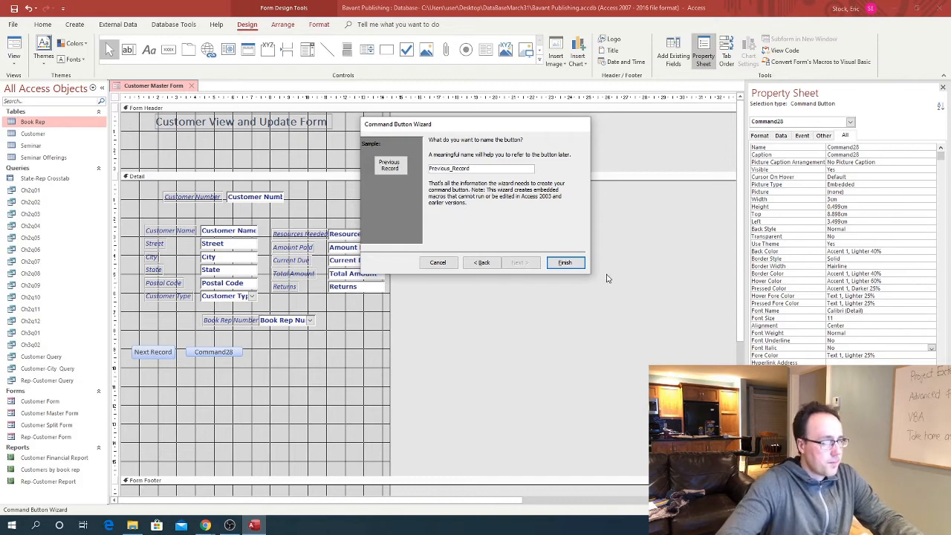
{"action": "left_click", "coordinate": [565, 263]}
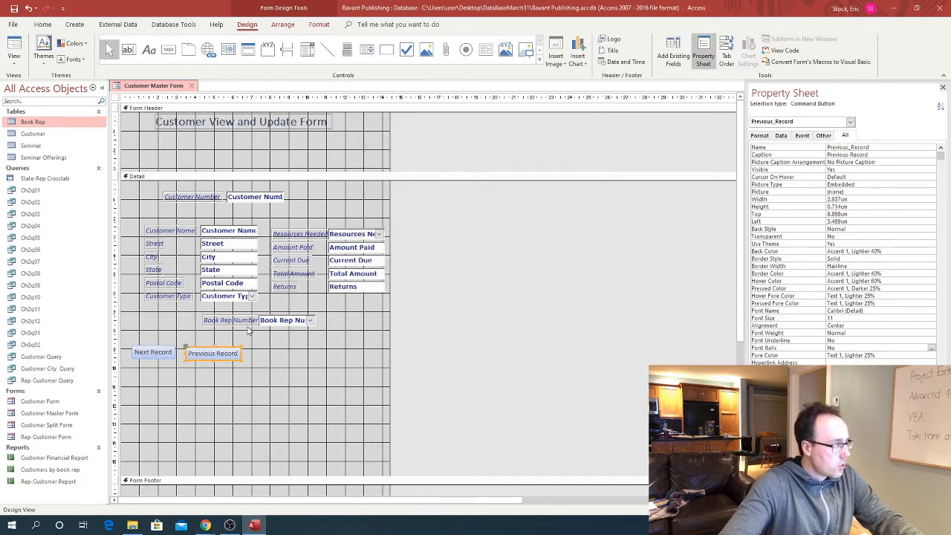
Nudge the Previous Record button into line beside Next Record
{"action": "left_click", "coordinate": [203, 350]}
{"action": "left_click", "coordinate": [263, 366]}
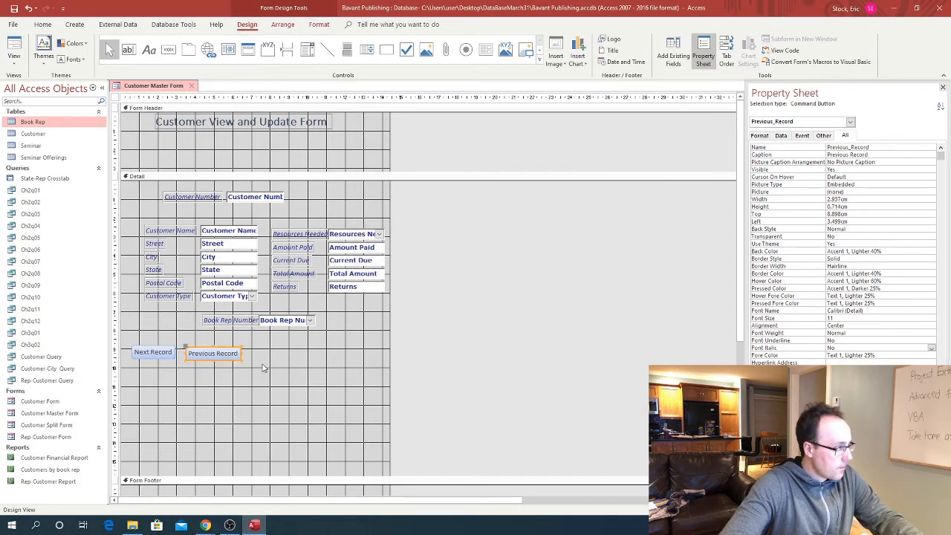
{"action": "left_click", "coordinate": [219, 357]}
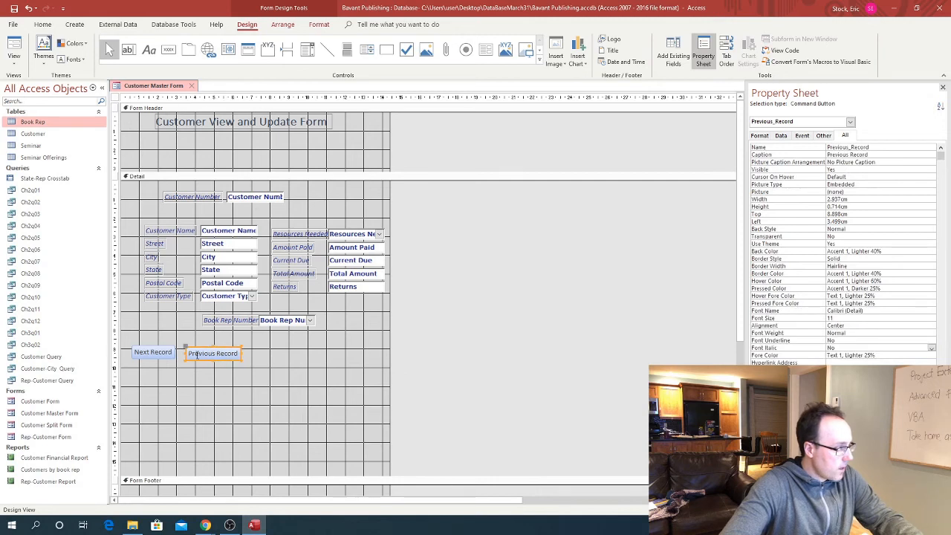
{"action": "left_click_drag", "start_coordinate": [187, 348], "coordinate": [179, 348]}
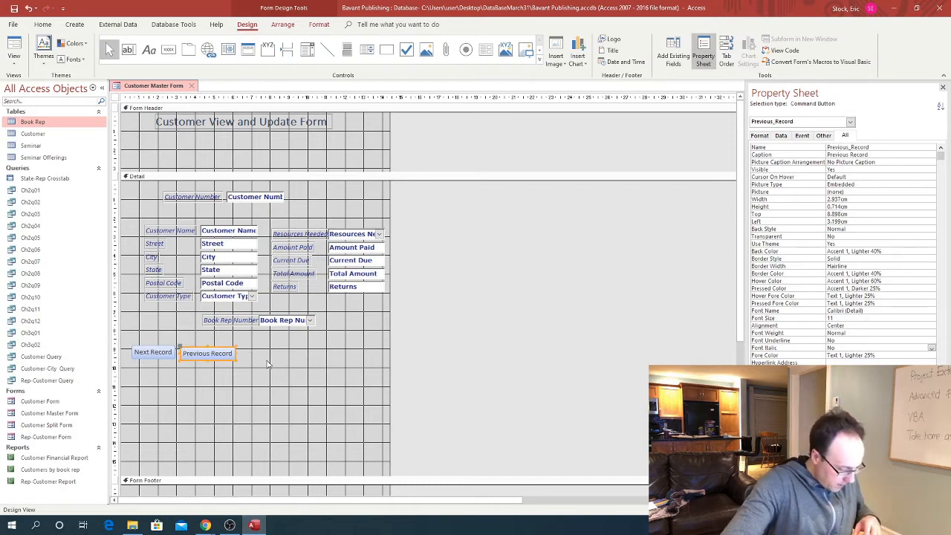
{"action": "left_click", "coordinate": [276, 353]}
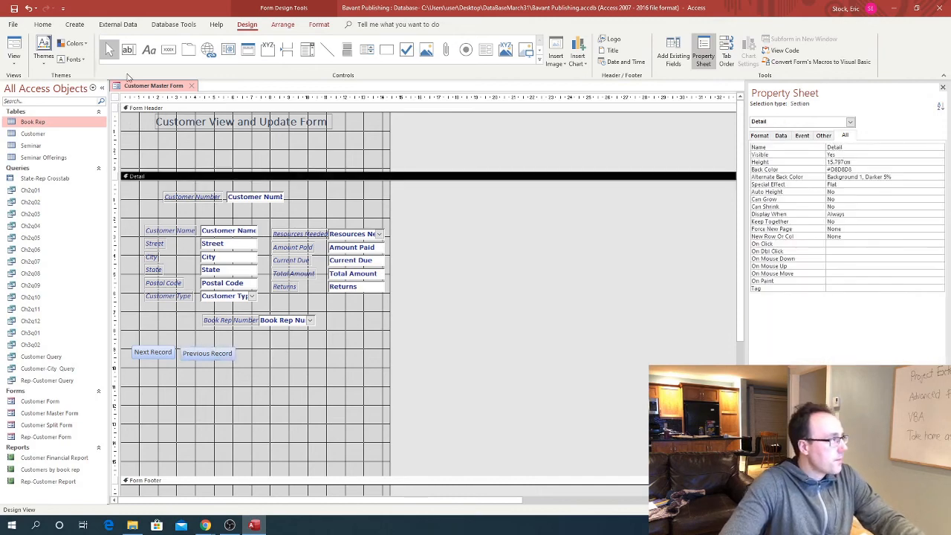
Place a text button right of Previous Record with the Record Operations Add New Record action
{"action": "left_click", "coordinate": [168, 50]}
{"action": "left_click", "coordinate": [242, 347]}
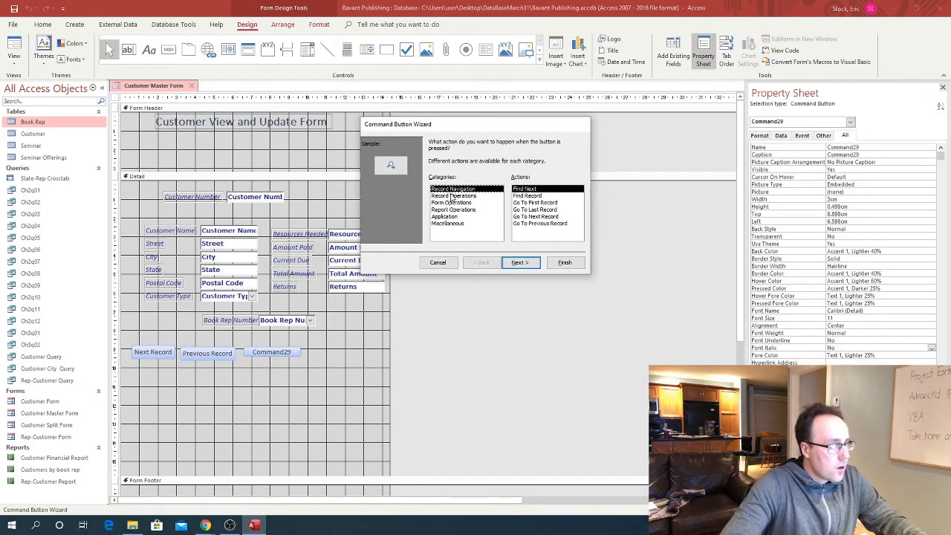
{"action": "left_click", "coordinate": [452, 196]}
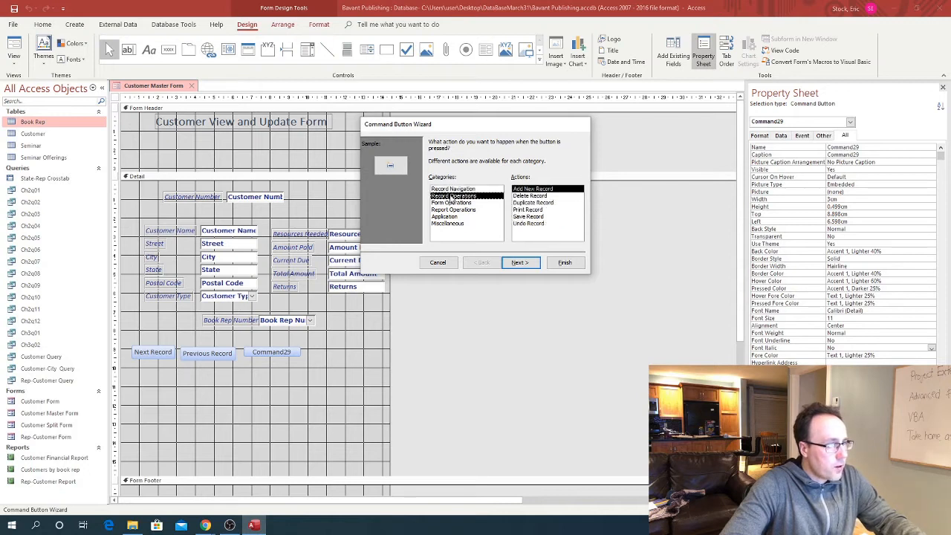
{"action": "left_click", "coordinate": [519, 263]}
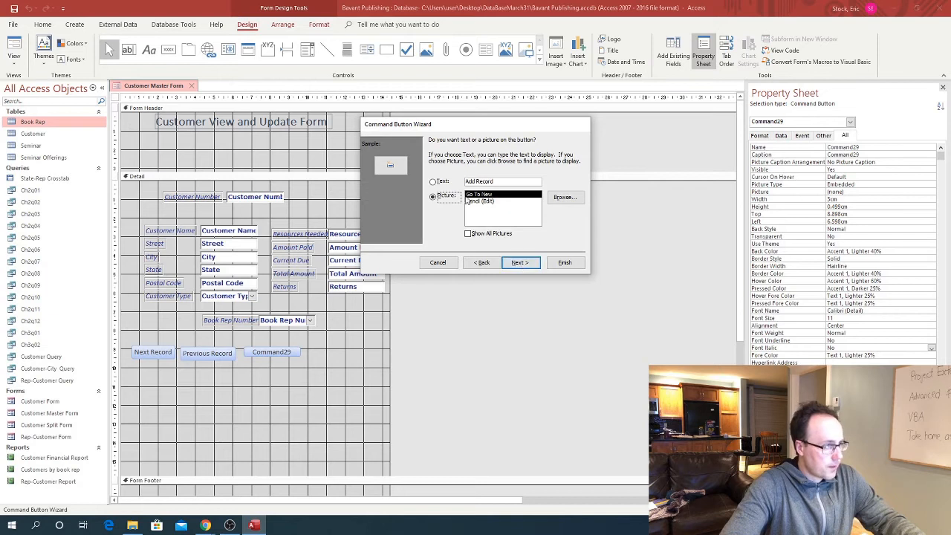
{"action": "left_click", "coordinate": [433, 182]}
{"action": "left_click", "coordinate": [517, 262]}
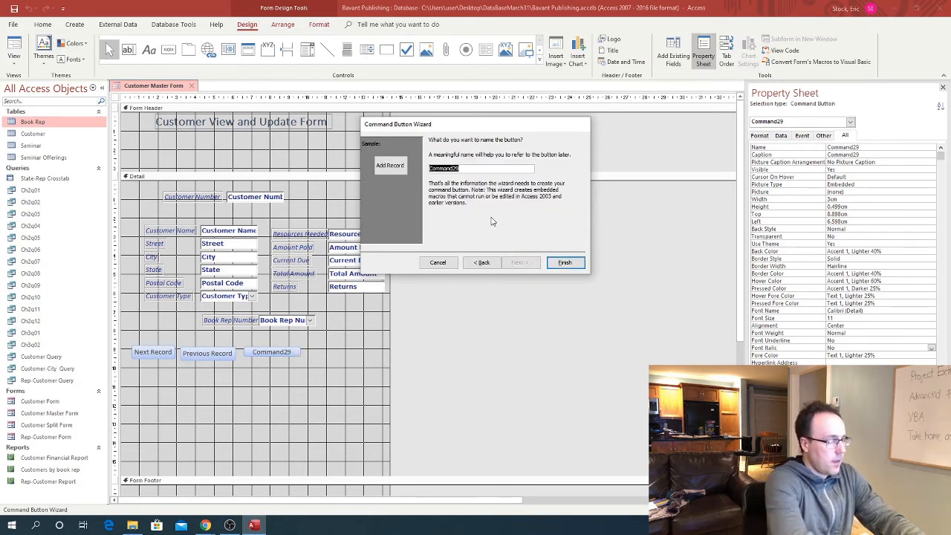
Name the button Add_Record, finish, and shift it left beside Previous Record
{"action": "type", "text": "Add_Rec"}
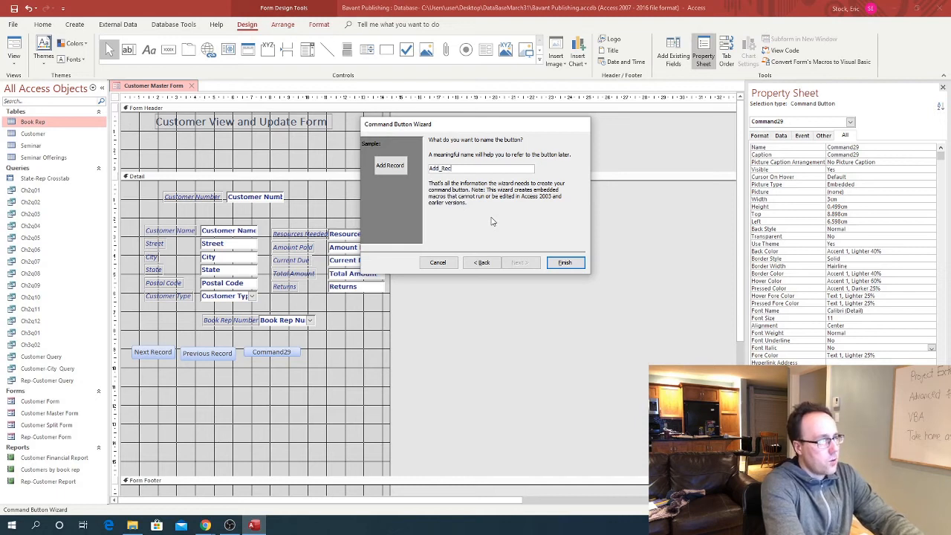
{"action": "type", "text": "ro"}
{"action": "key", "text": "BackSpace"}
{"action": "key", "text": "BackSpace"}
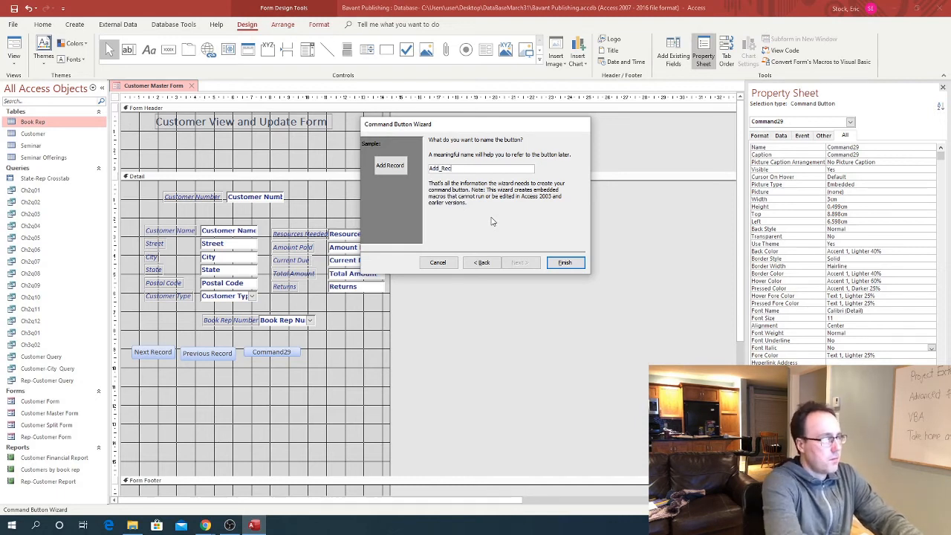
{"action": "type", "text": "ord"}
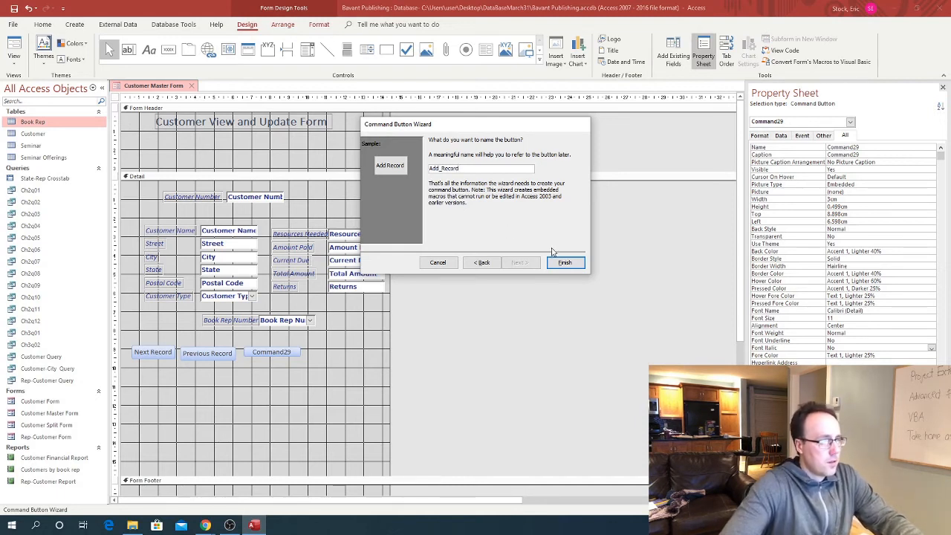
{"action": "left_click", "coordinate": [562, 264]}
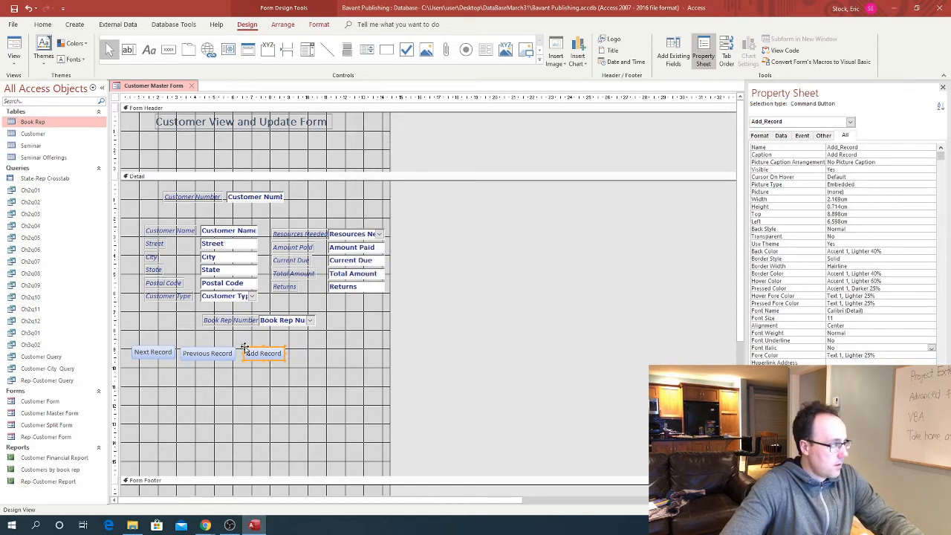
{"action": "left_click_drag", "start_coordinate": [242, 348], "coordinate": [239, 347]}
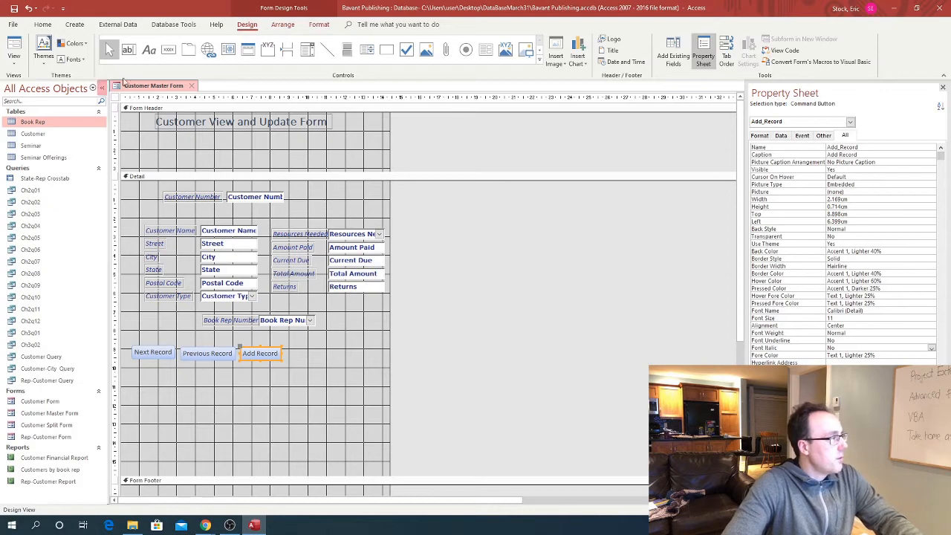
Place a text button right of Add Record with the Record Operations Delete Record action
{"action": "left_click", "coordinate": [168, 51]}
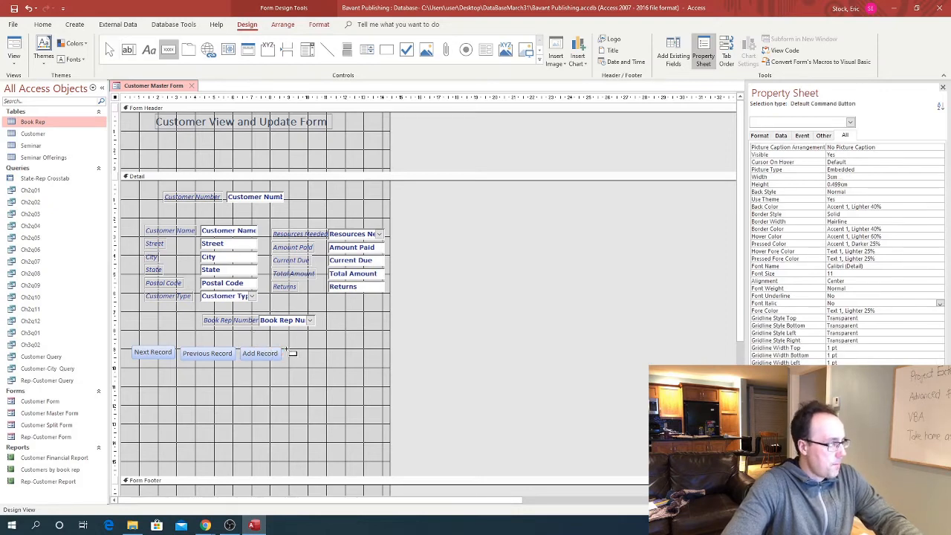
{"action": "left_click", "coordinate": [287, 349]}
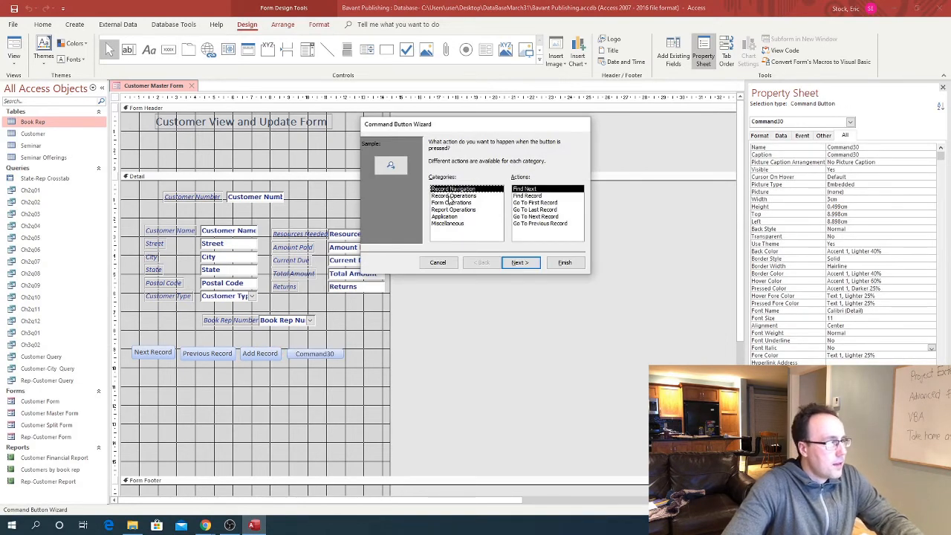
{"action": "left_click", "coordinate": [454, 195]}
{"action": "left_click", "coordinate": [531, 195]}
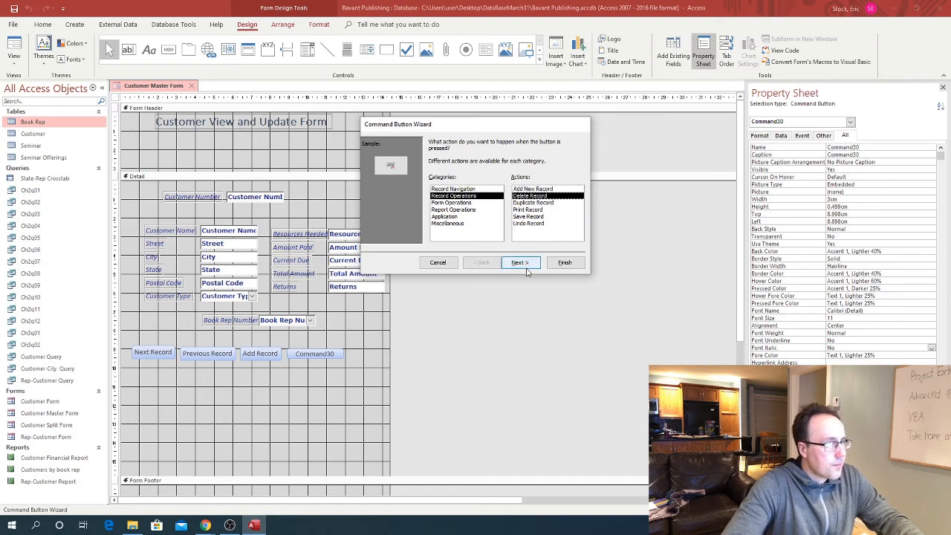
{"action": "left_click", "coordinate": [522, 264]}
{"action": "left_click", "coordinate": [433, 181]}
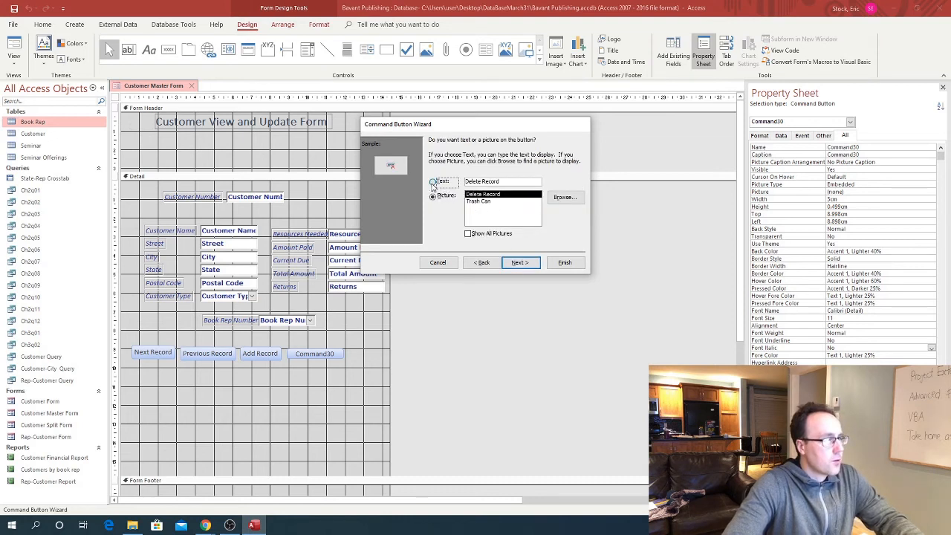
{"action": "left_click", "coordinate": [518, 263]}
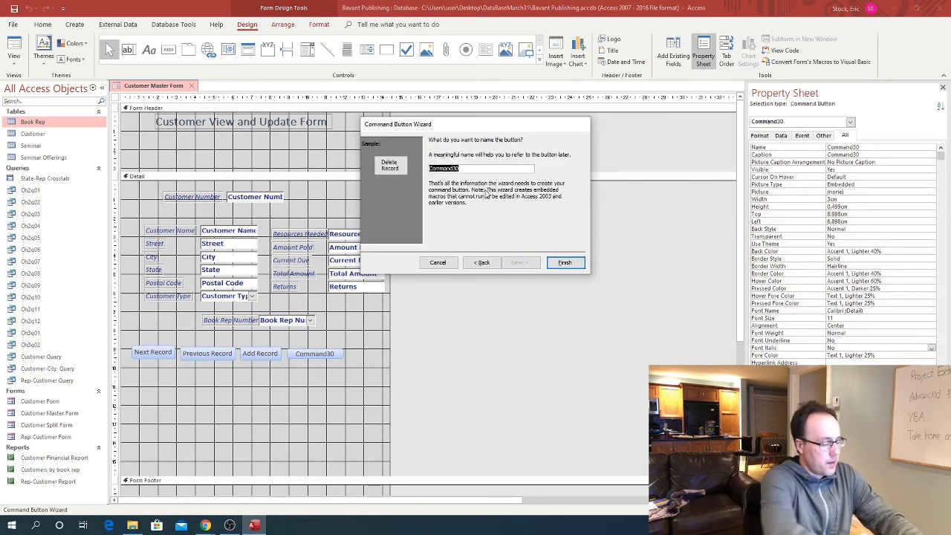
Name the button Delete_Record, finish, and line it up with the other buttons
{"action": "type", "text": "Delete_"}
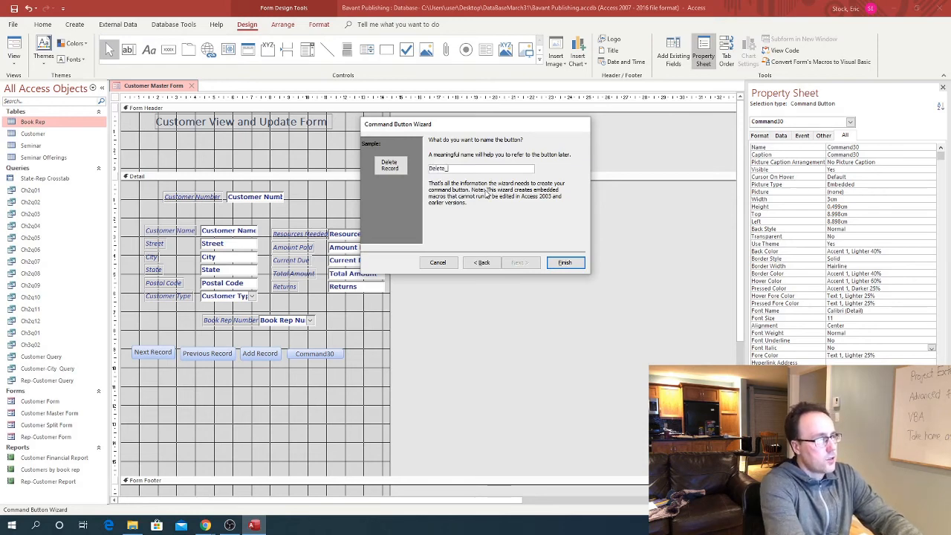
{"action": "type", "text": "Record"}
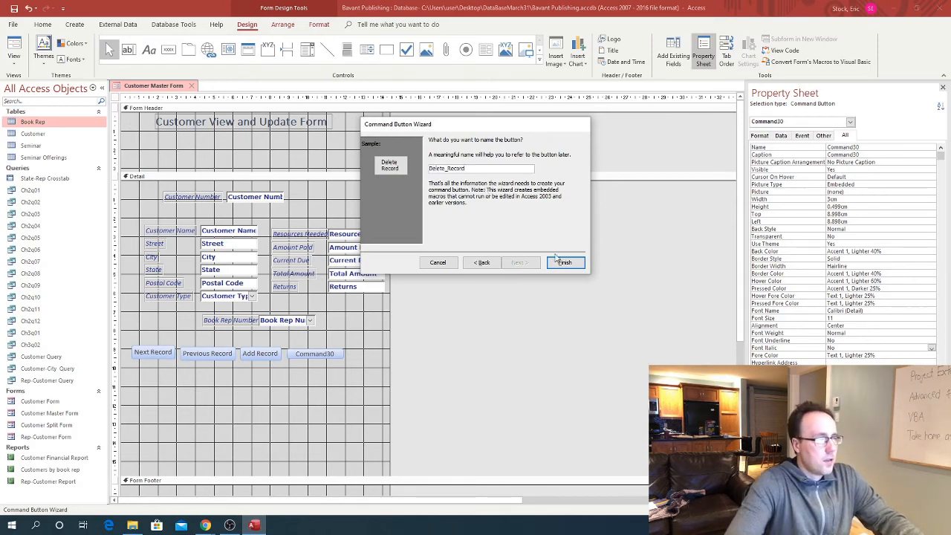
{"action": "left_click", "coordinate": [558, 260]}
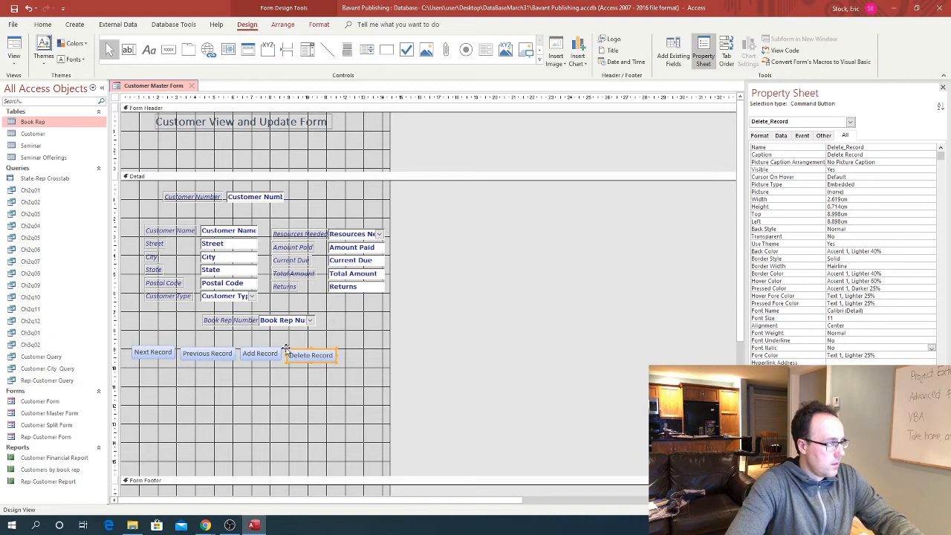
{"action": "left_click_drag", "start_coordinate": [287, 350], "coordinate": [282, 346]}
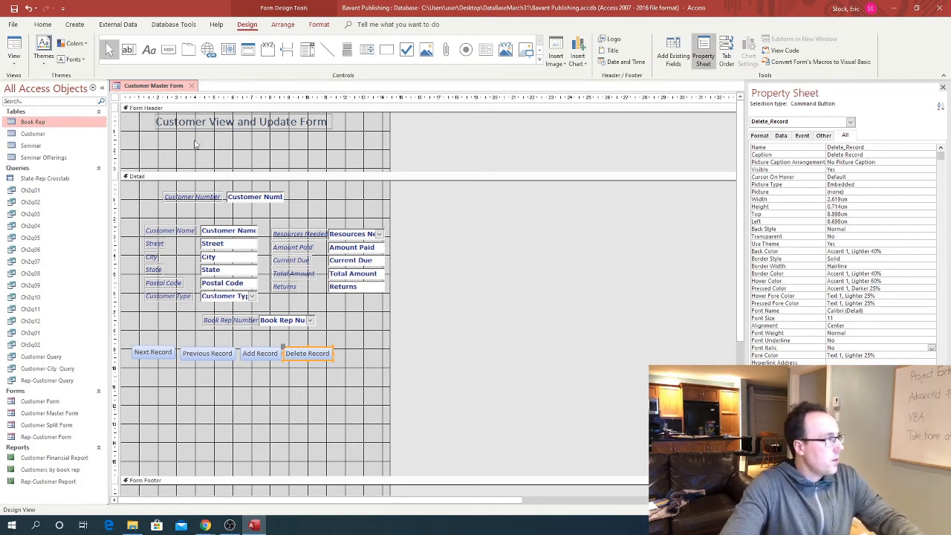
{"action": "left_click", "coordinate": [168, 50]}
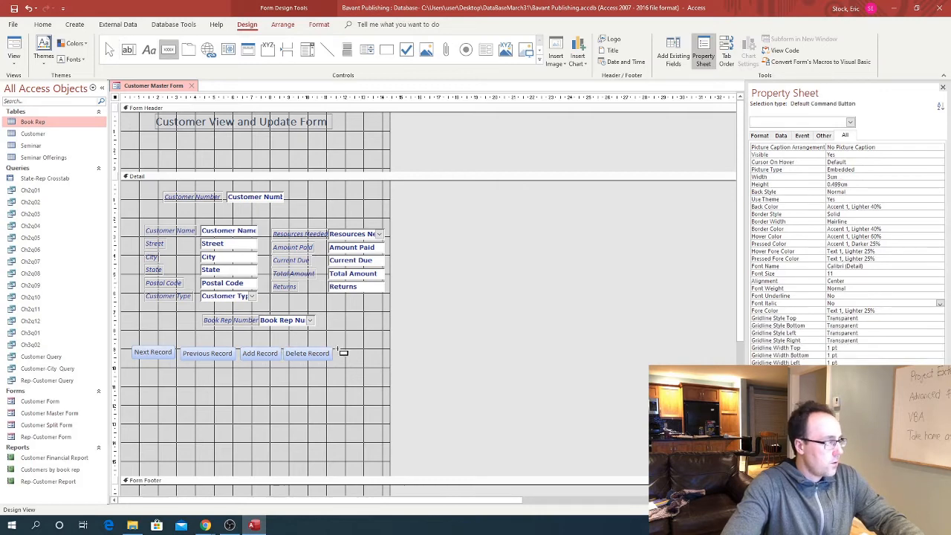
Place a button at the end of the row with the Form Operations Close Form action, shown as text
{"action": "left_click", "coordinate": [339, 349]}
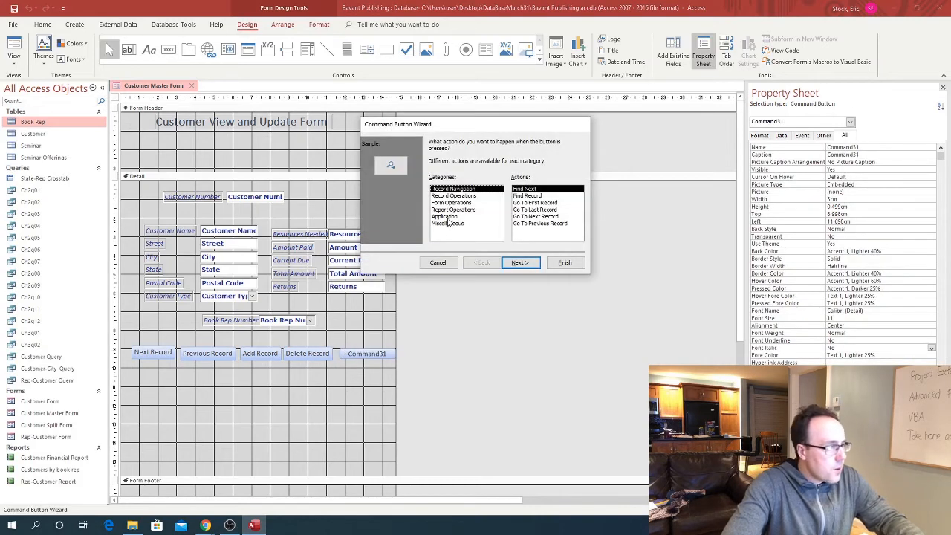
{"action": "left_click", "coordinate": [449, 203]}
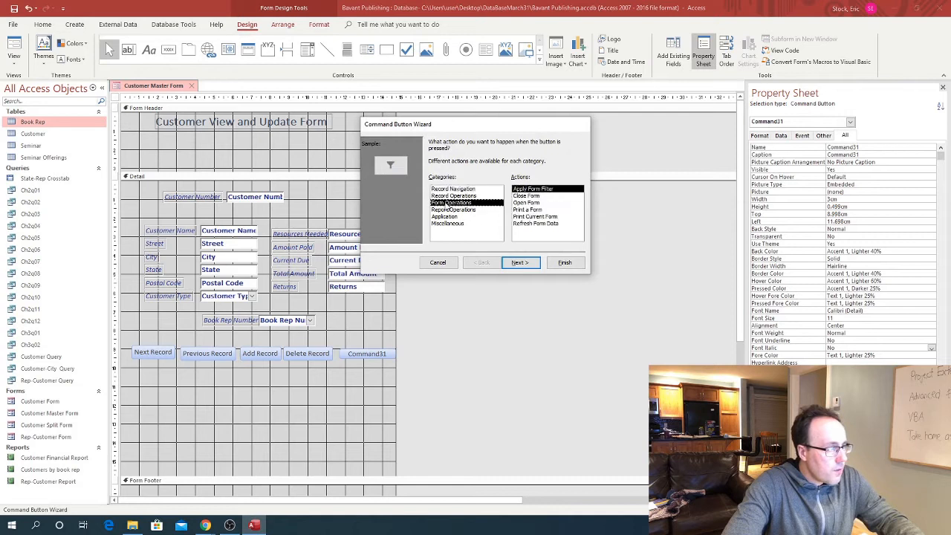
{"action": "left_click", "coordinate": [525, 196]}
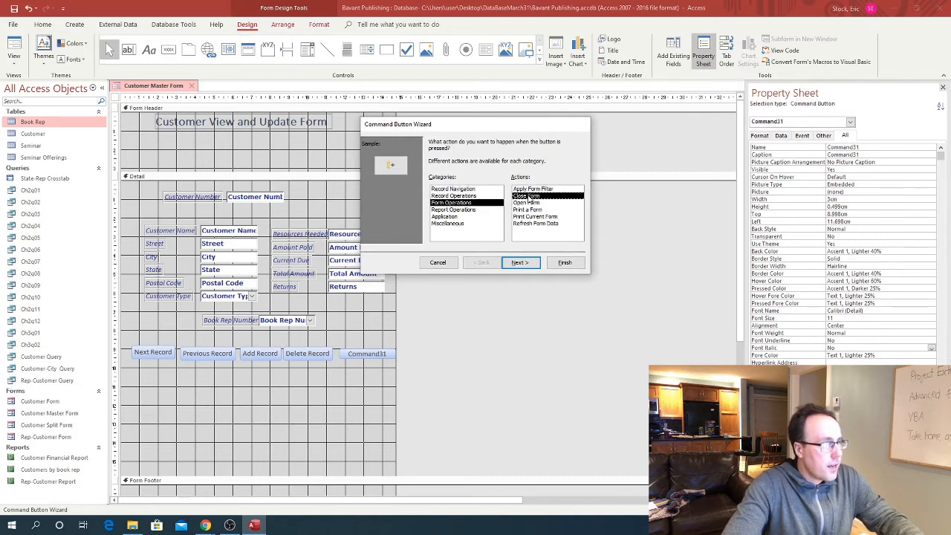
{"action": "left_click", "coordinate": [521, 263]}
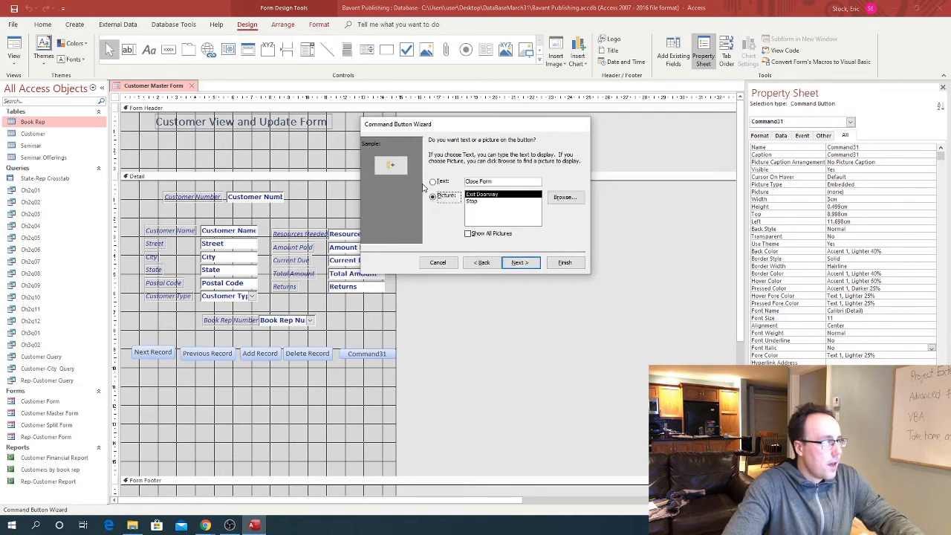
{"action": "left_click", "coordinate": [520, 262]}
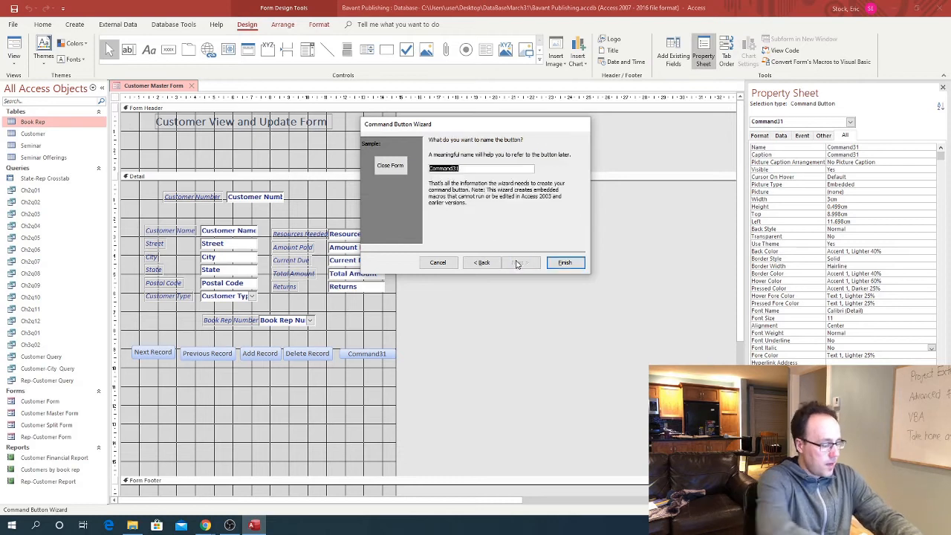
Name the button Close_Form, finish, and drag it into line with the row
{"action": "type", "text": "Close_F"}
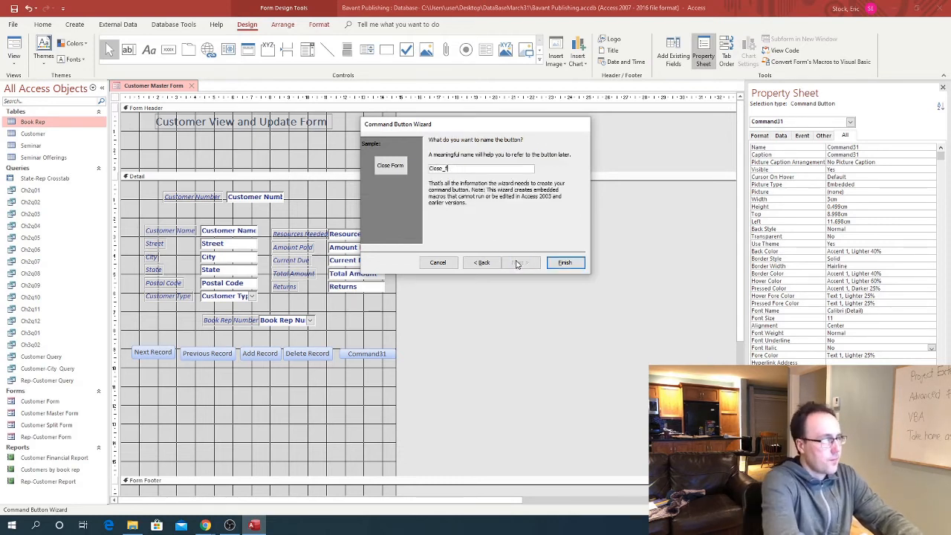
{"action": "key", "text": "BackSpace"}
{"action": "type", "text": "Form"}
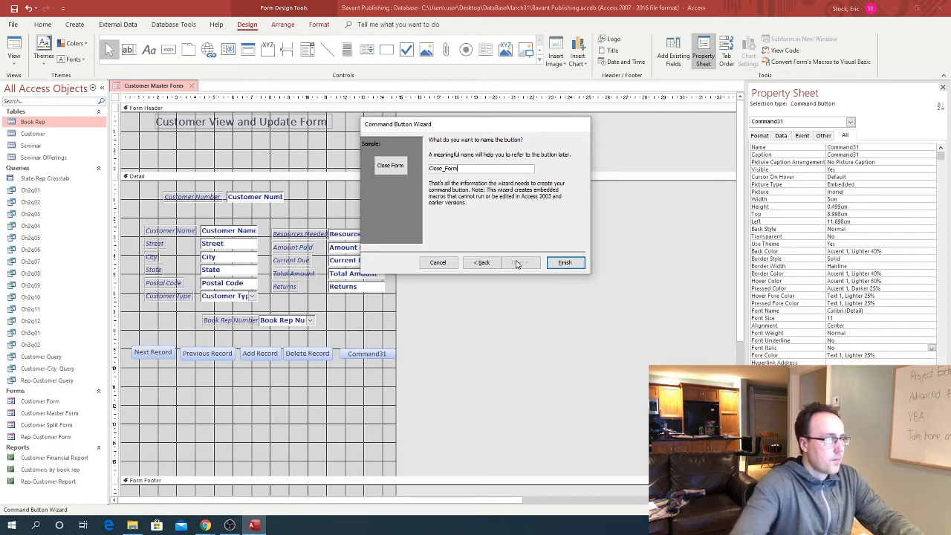
{"action": "left_click", "coordinate": [564, 262]}
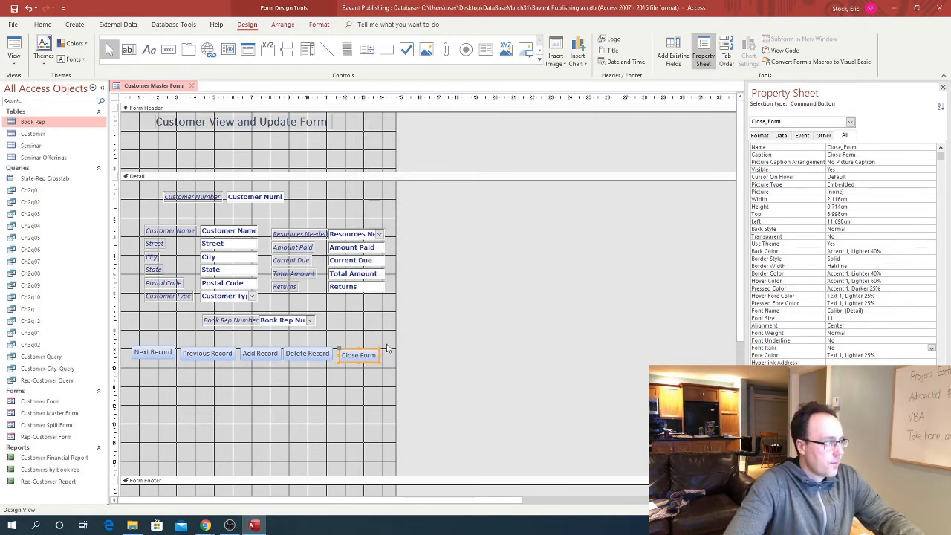
{"action": "left_click", "coordinate": [337, 346]}
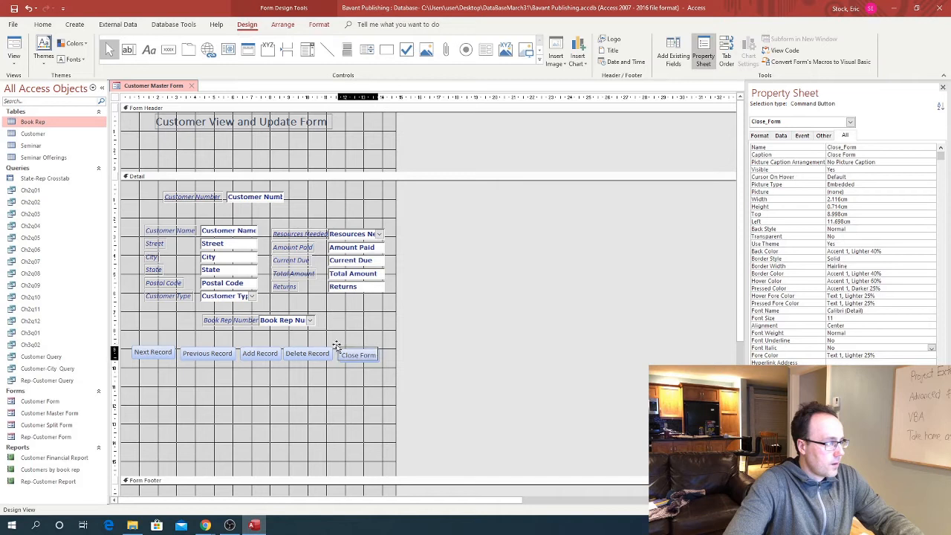
{"action": "left_click_drag", "start_coordinate": [336, 346], "coordinate": [335, 342]}
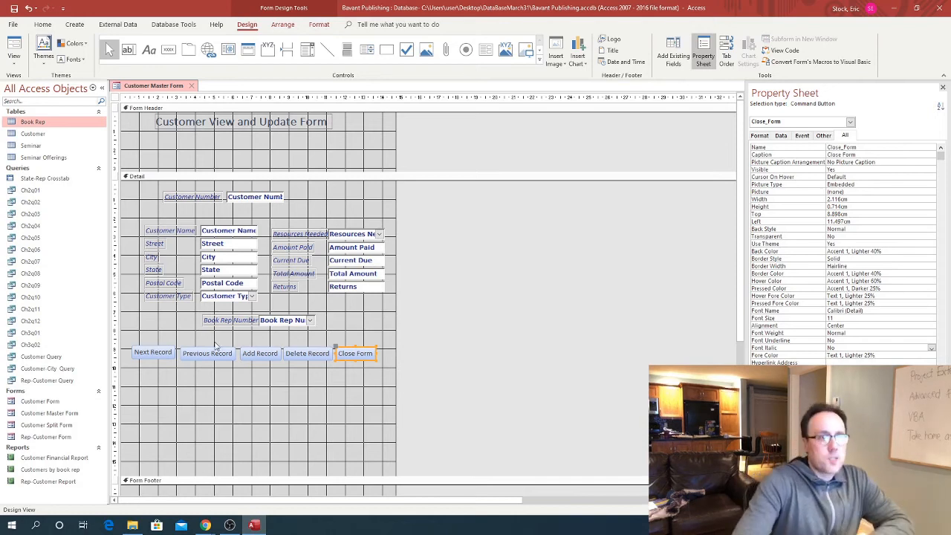
Switch to Form View and test Next Record twice and Previous Record twice
{"action": "left_click", "coordinate": [14, 59]}
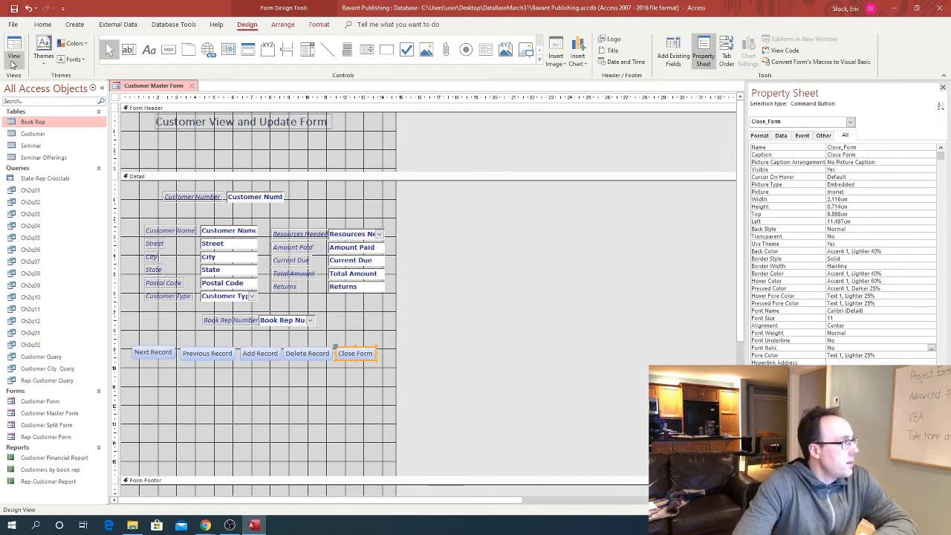
{"action": "left_click", "coordinate": [33, 82]}
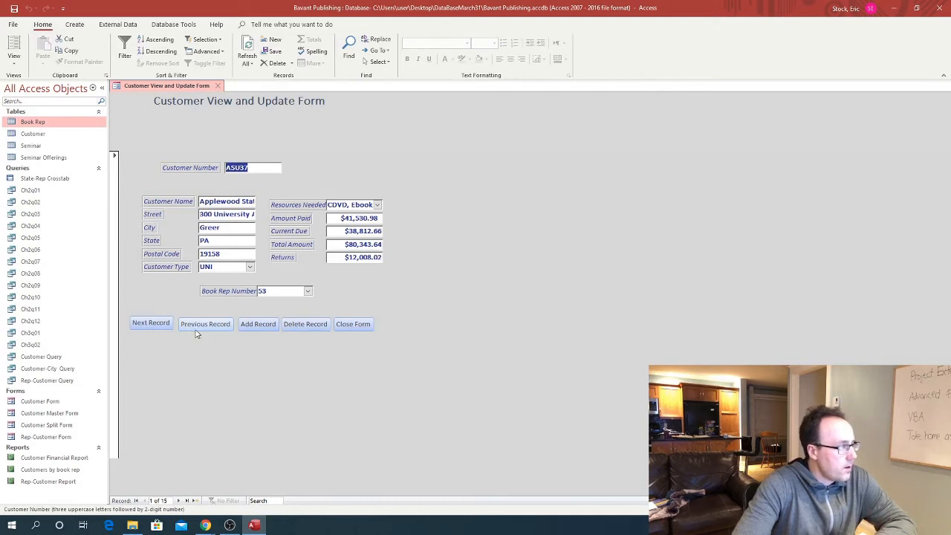
{"action": "left_click", "coordinate": [150, 323]}
{"action": "left_click", "coordinate": [151, 323]}
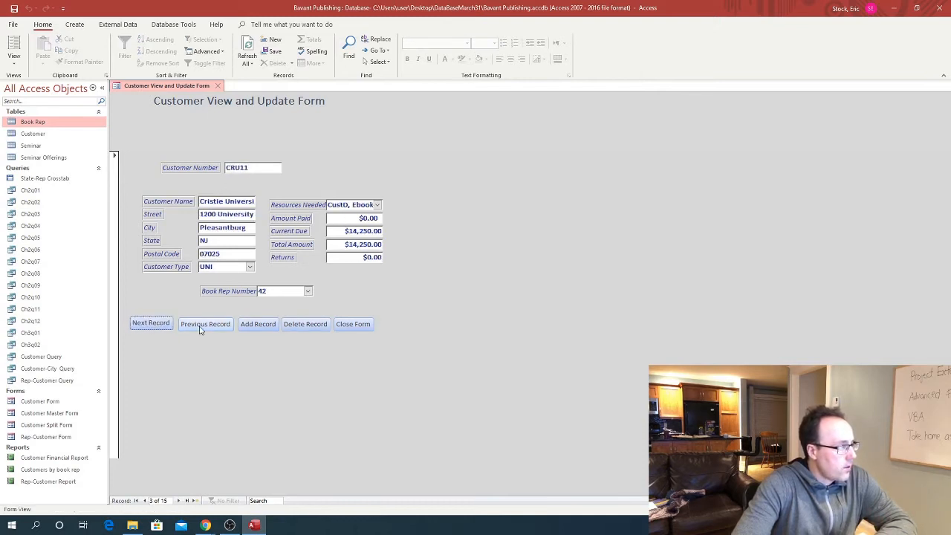
{"action": "left_click", "coordinate": [200, 326]}
{"action": "left_click", "coordinate": [200, 327]}
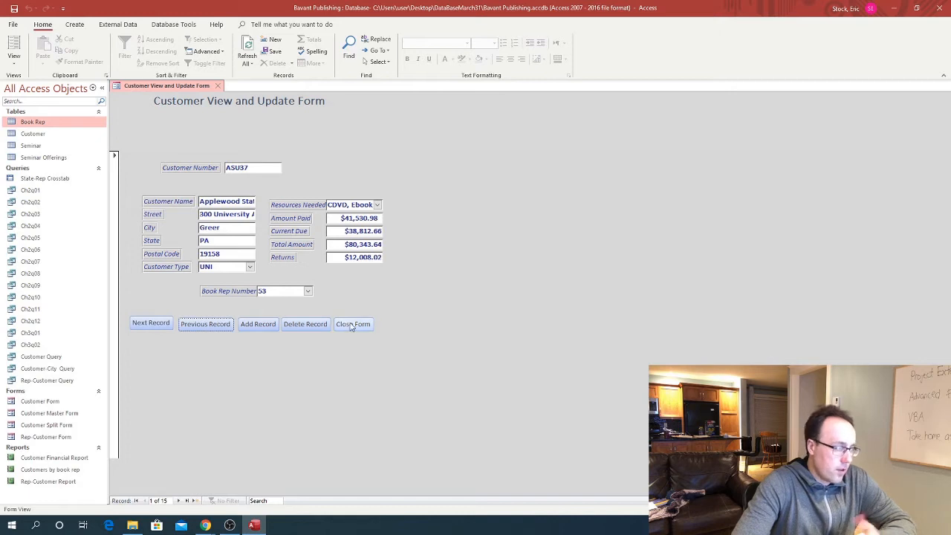
Add a new blank customer record and put the cursor in Customer Name
{"action": "left_click", "coordinate": [251, 328]}
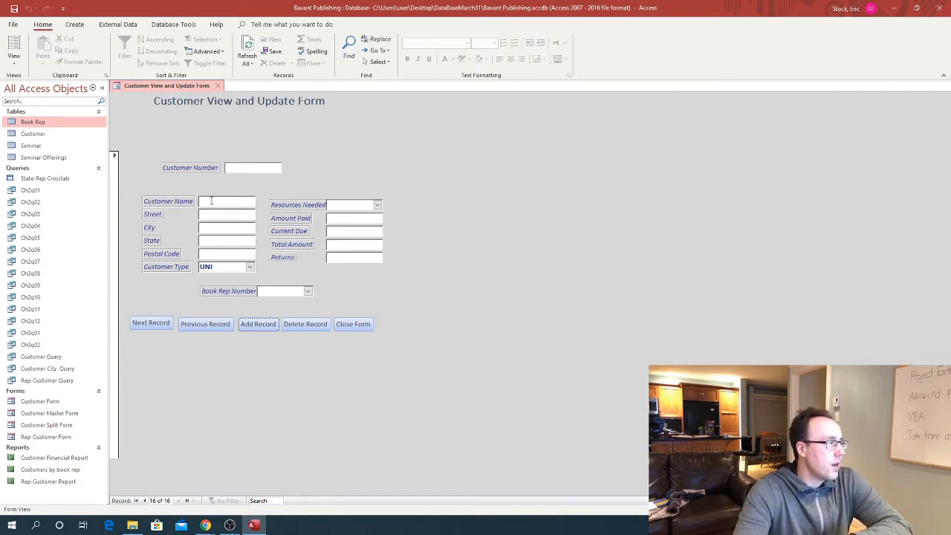
{"action": "left_click", "coordinate": [229, 169]}
{"action": "left_click", "coordinate": [209, 203]}
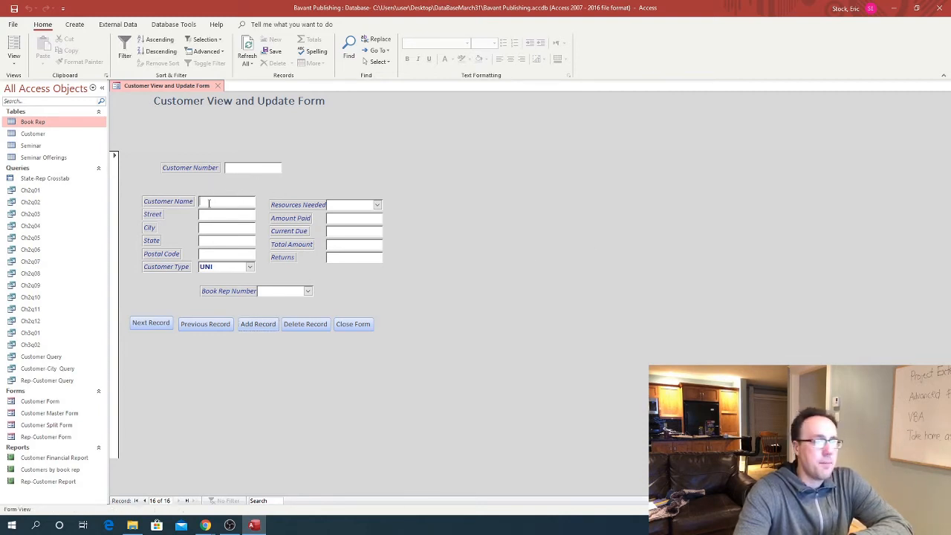
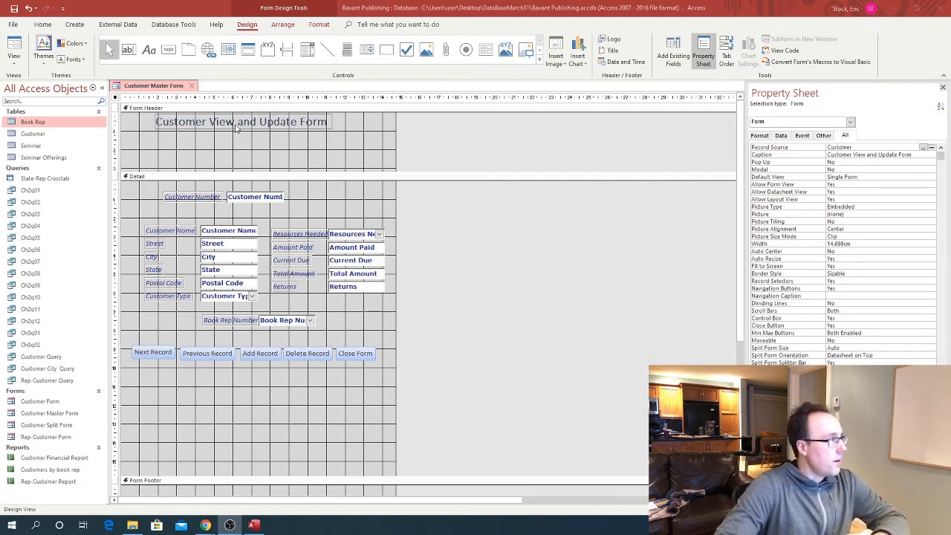
Place a combo box in the Form Header set to find a record by its selected value
{"action": "left_click", "coordinate": [308, 52]}
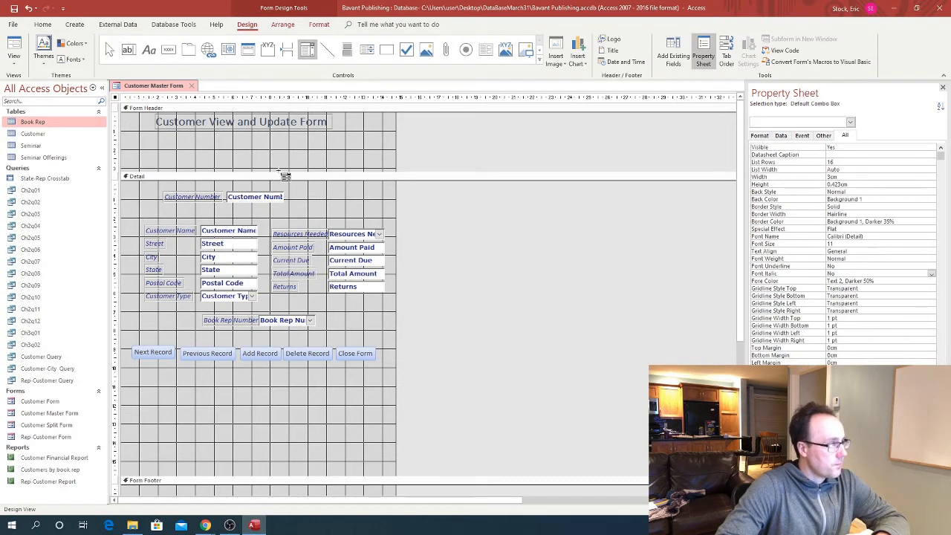
{"action": "left_click", "coordinate": [276, 151]}
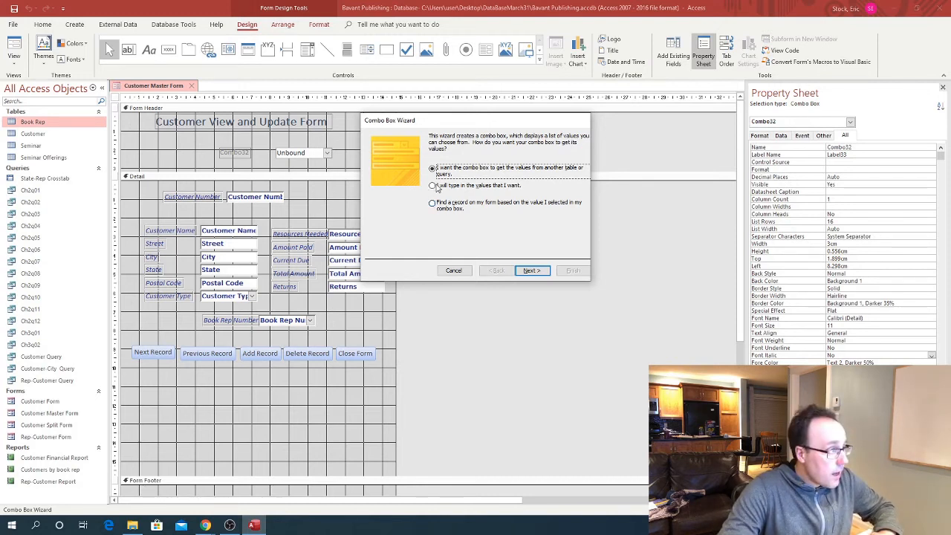
{"action": "left_click", "coordinate": [433, 205]}
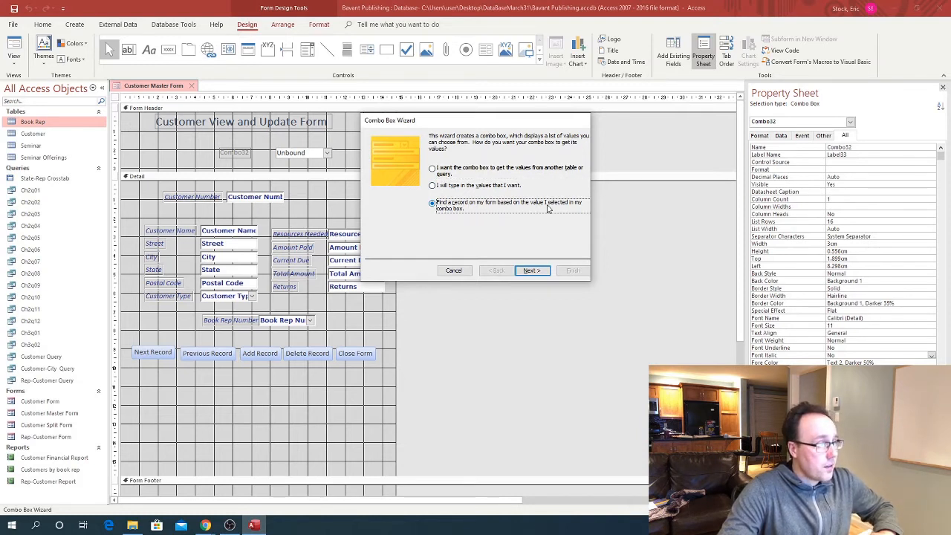
{"action": "left_click", "coordinate": [528, 271]}
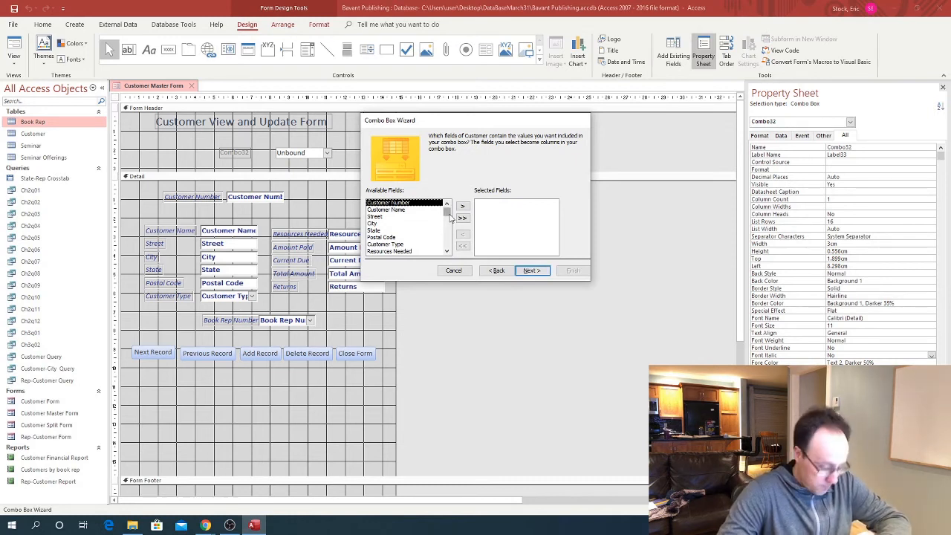
List Customer Name in the combo at best-fit column width, keeping the key column hidden
{"action": "left_click", "coordinate": [390, 210]}
{"action": "left_click", "coordinate": [461, 209]}
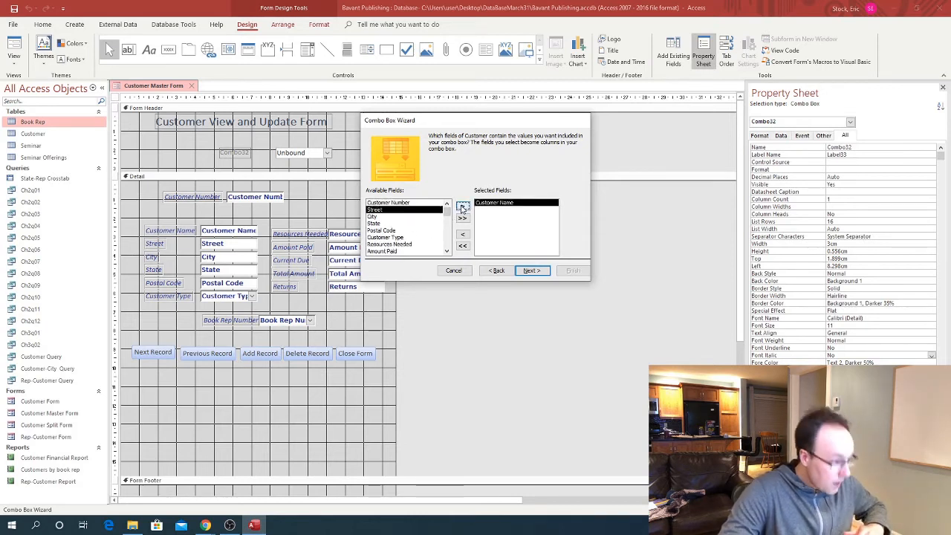
{"action": "left_click", "coordinate": [528, 270]}
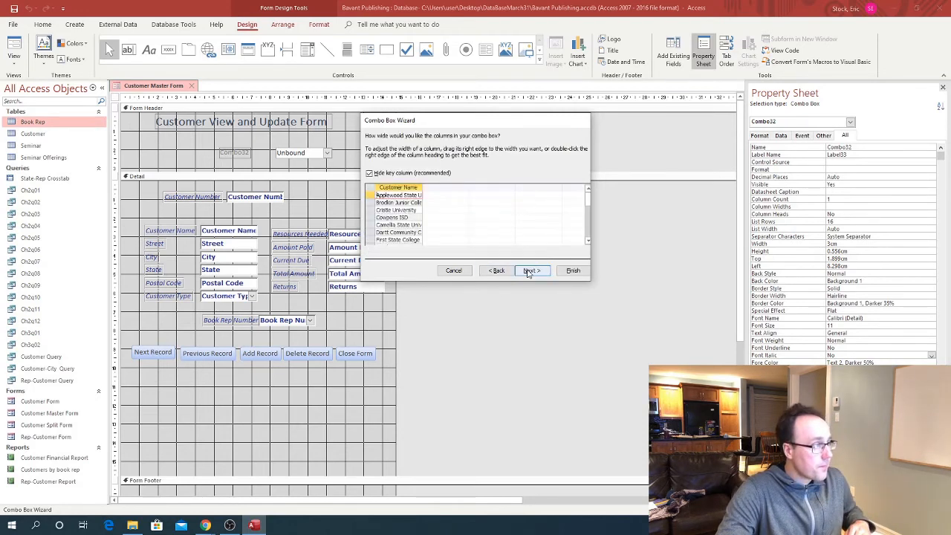
{"action": "double_click", "coordinate": [421, 187]}
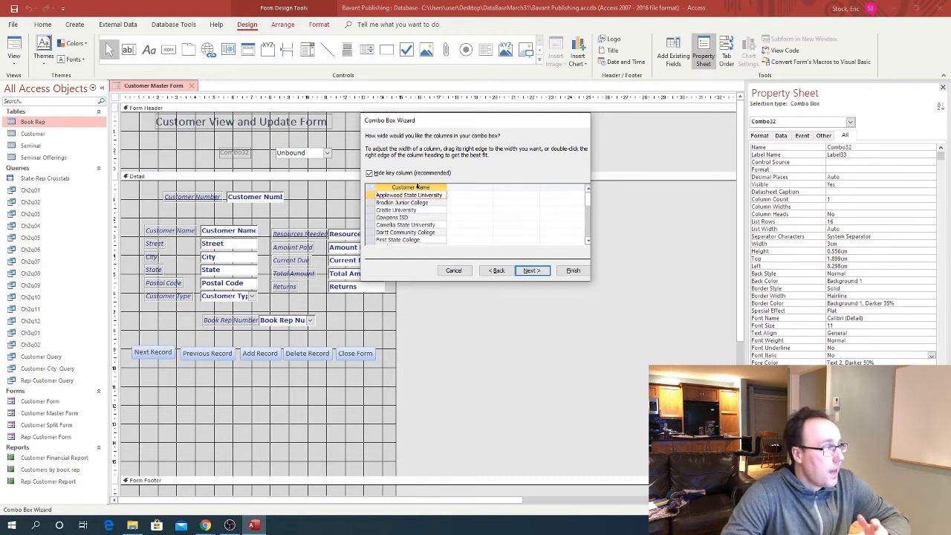
{"action": "left_click", "coordinate": [369, 173]}
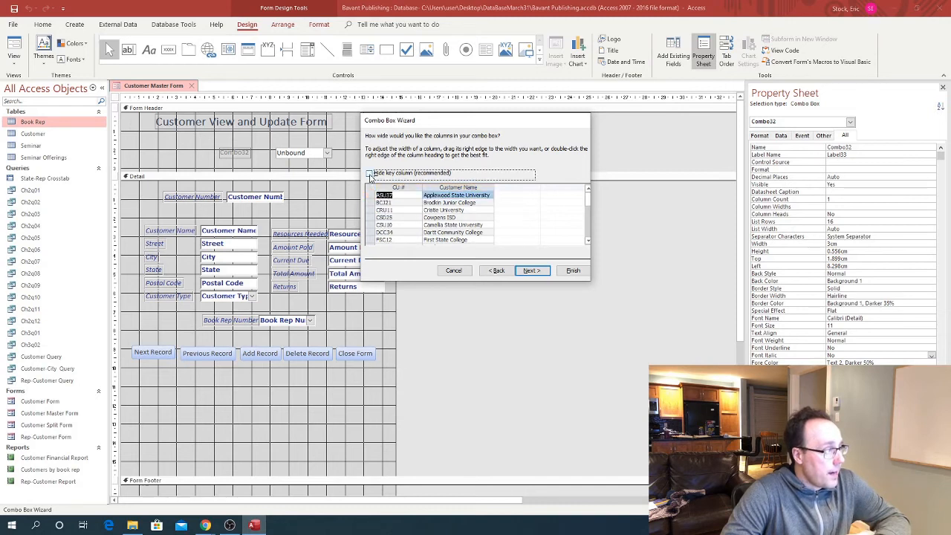
{"action": "left_click", "coordinate": [369, 174]}
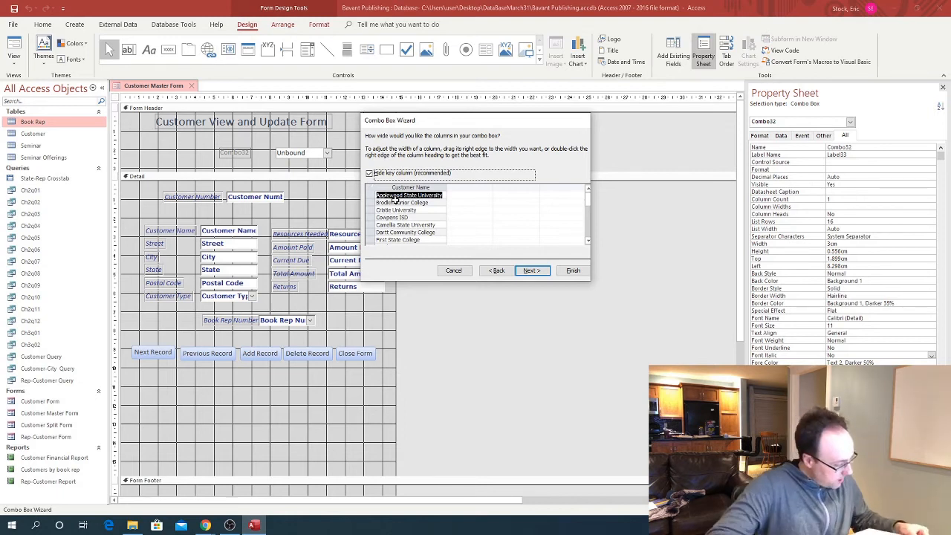
{"action": "left_click", "coordinate": [532, 272]}
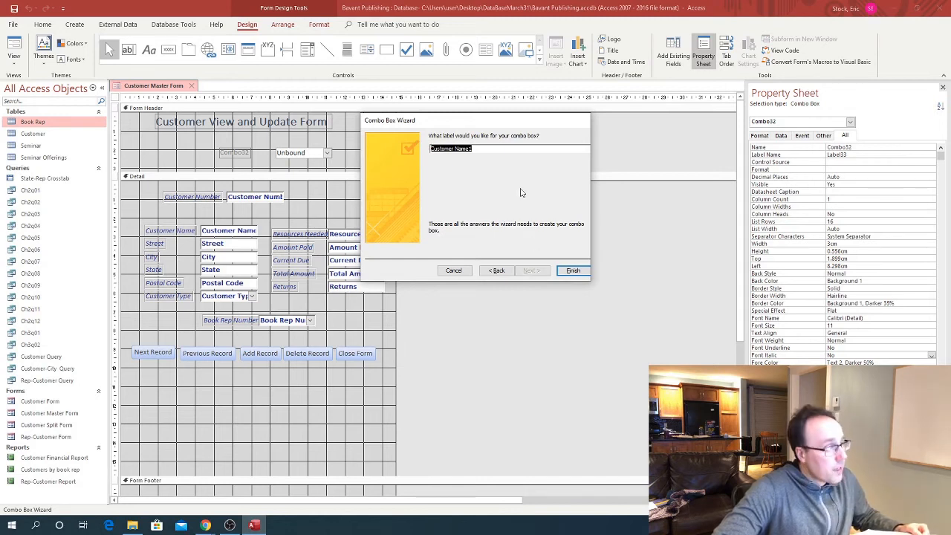
Label the new combo box 'Name to Find' and finish the wizard
{"action": "left_click", "coordinate": [495, 151]}
{"action": "left_click_drag", "start_coordinate": [495, 151], "coordinate": [430, 150]}
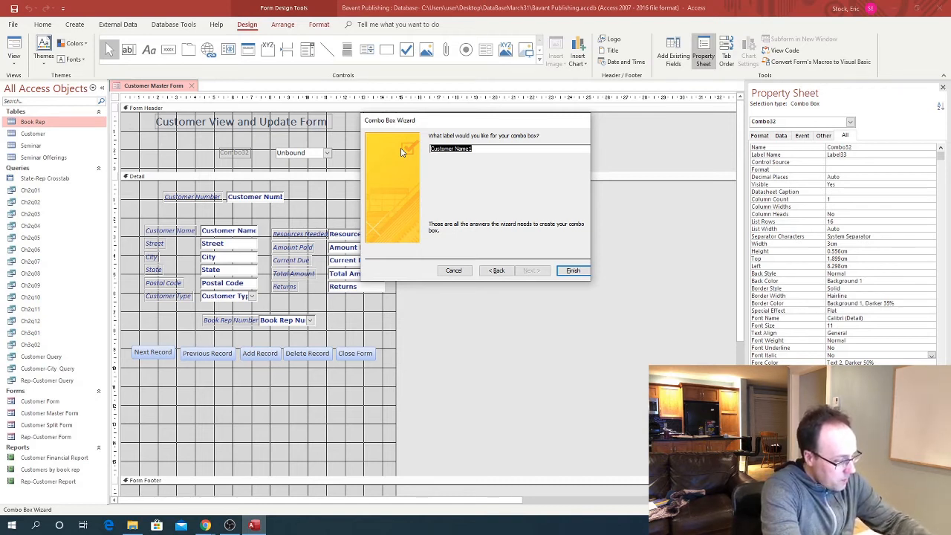
{"action": "type", "text": "SName to F"}
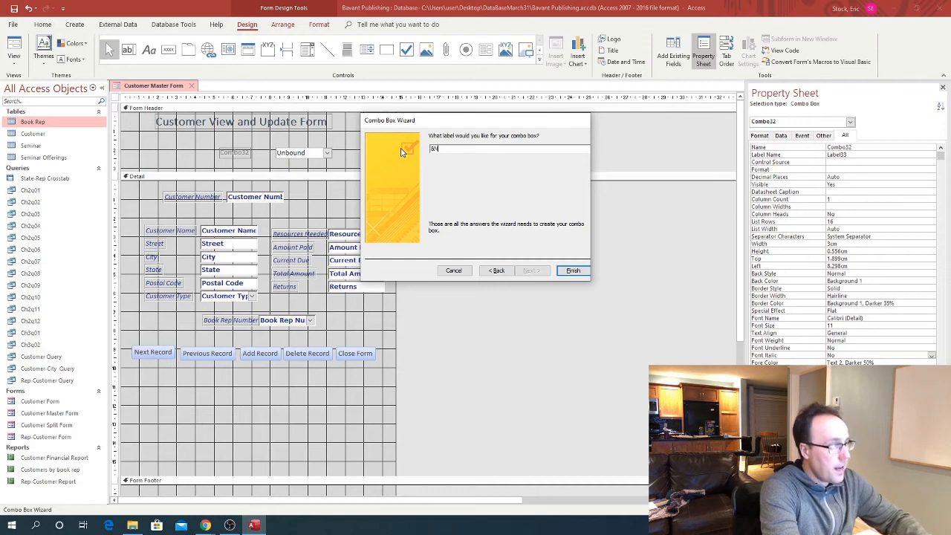
{"action": "type", "text": "ind"}
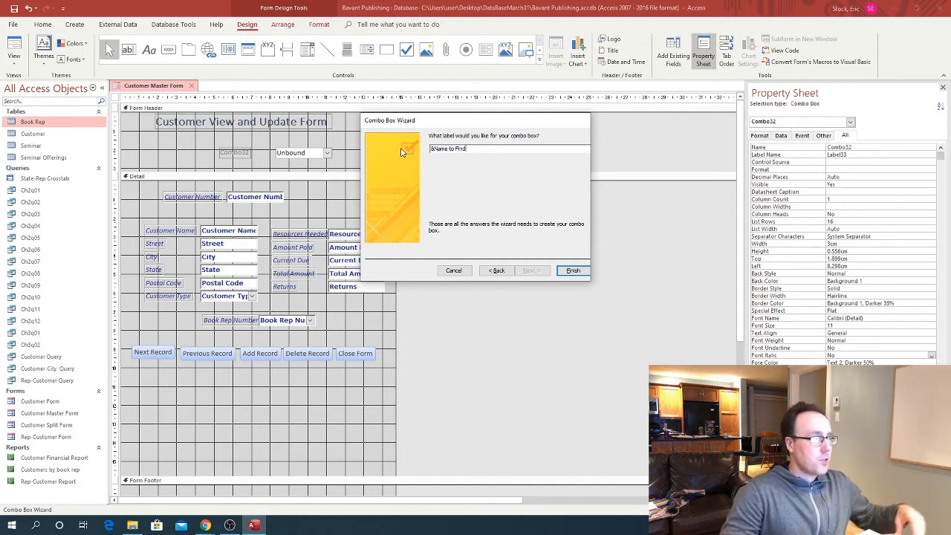
{"action": "left_click", "coordinate": [572, 273]}
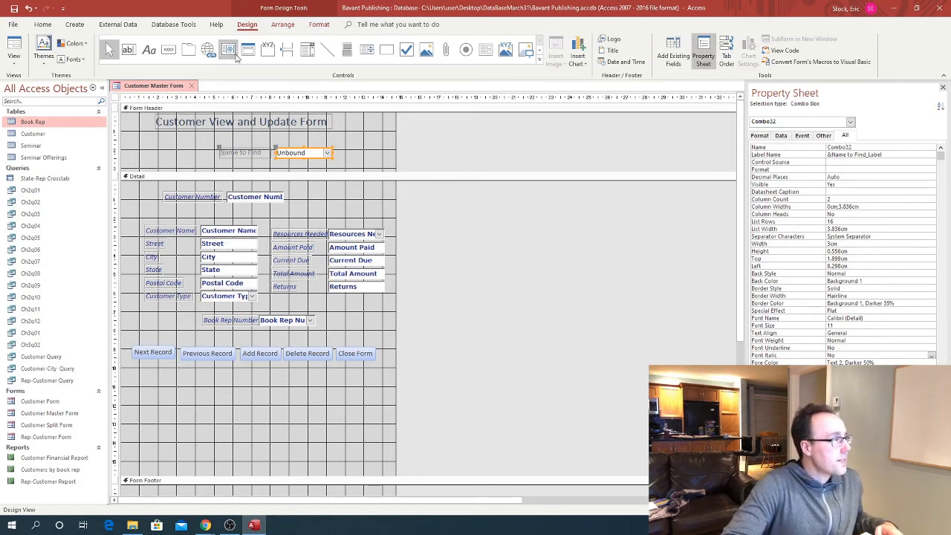
Draw and fit a rectangle around the Name to Find label and combo box
{"action": "left_click", "coordinate": [386, 51]}
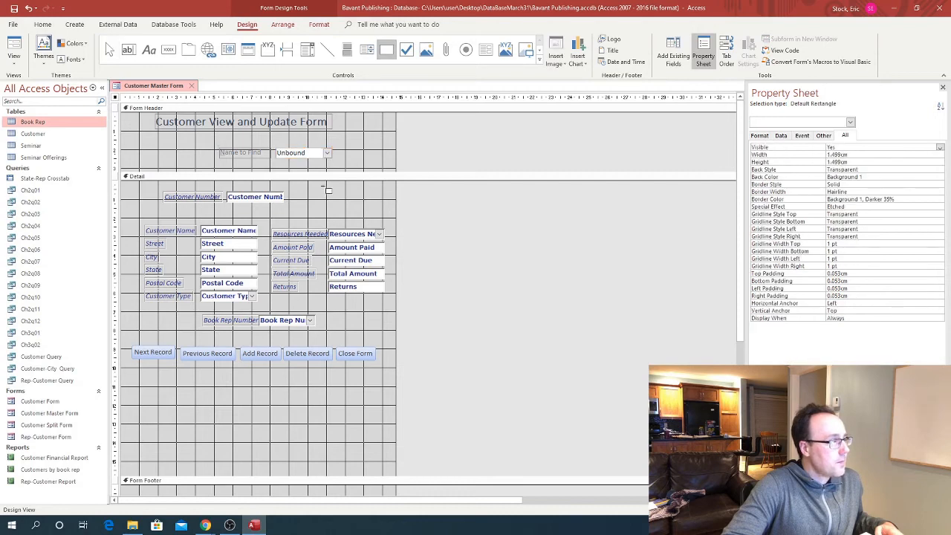
{"action": "left_click", "coordinate": [239, 144]}
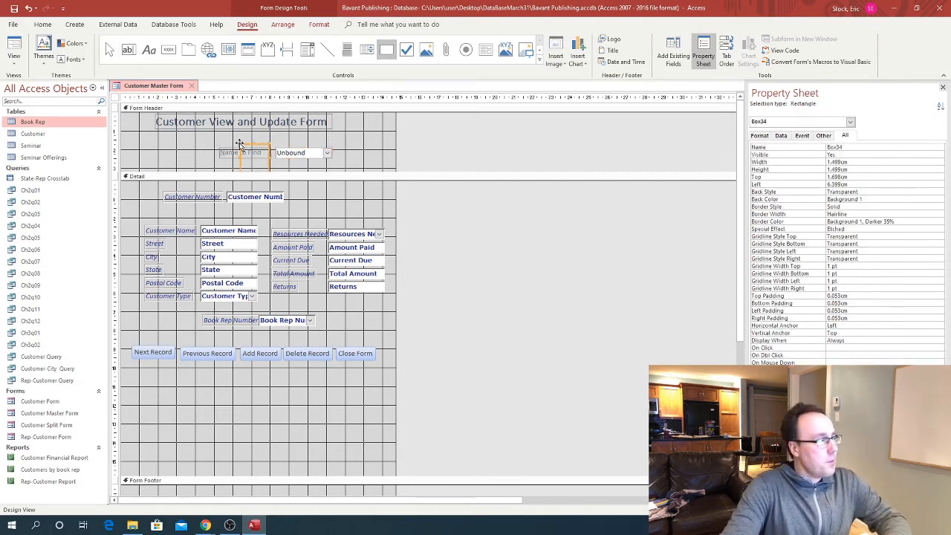
{"action": "left_click_drag", "start_coordinate": [239, 156], "coordinate": [338, 153]}
{"action": "left_click", "coordinate": [282, 141]}
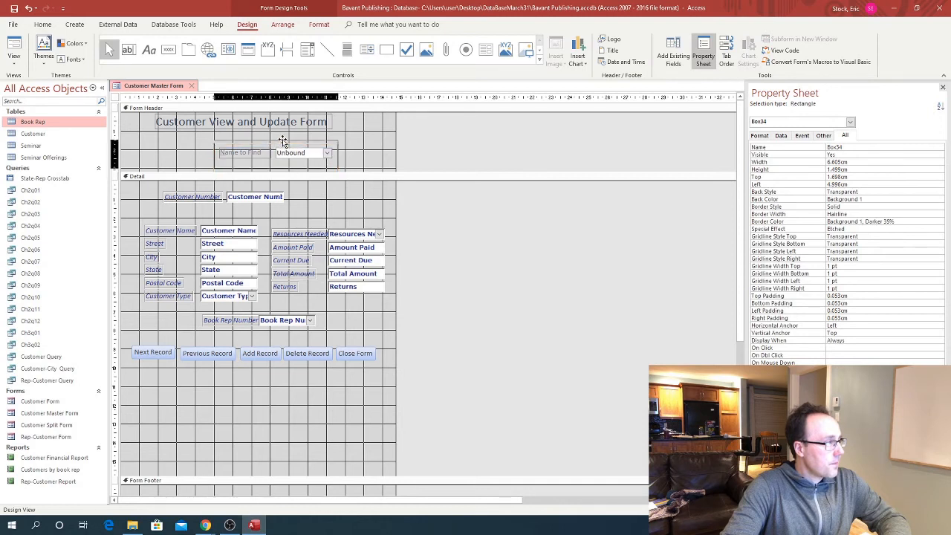
{"action": "mouse_move", "coordinate": [283, 141]}
{"action": "left_mouse_down"}
{"action": "mouse_move", "coordinate": [277, 161]}
{"action": "mouse_move", "coordinate": [276, 148]}
{"action": "left_mouse_up"}
{"action": "left_click", "coordinate": [275, 143]}
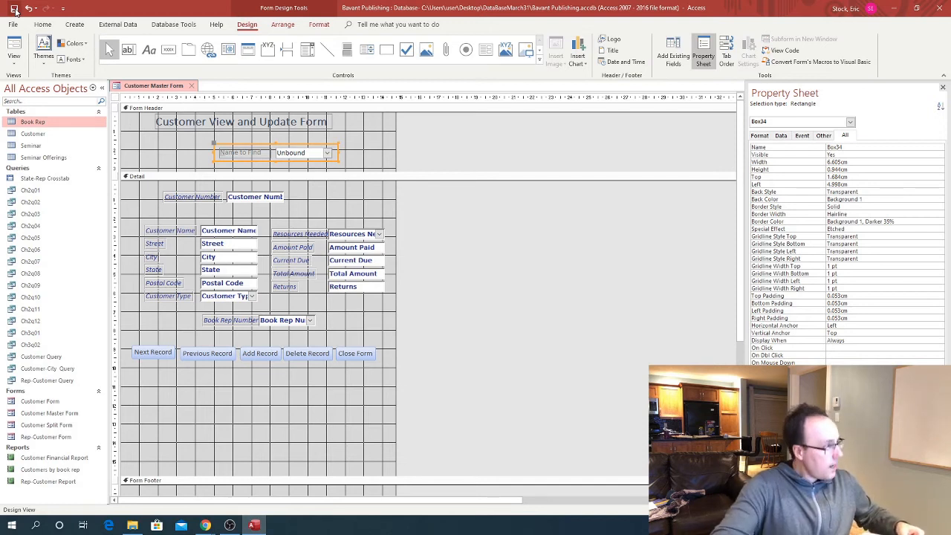
In Form View, jump to Dartt, Mehitable, Camellia and Brodkin records via Name to Find
{"action": "left_click", "coordinate": [14, 65]}
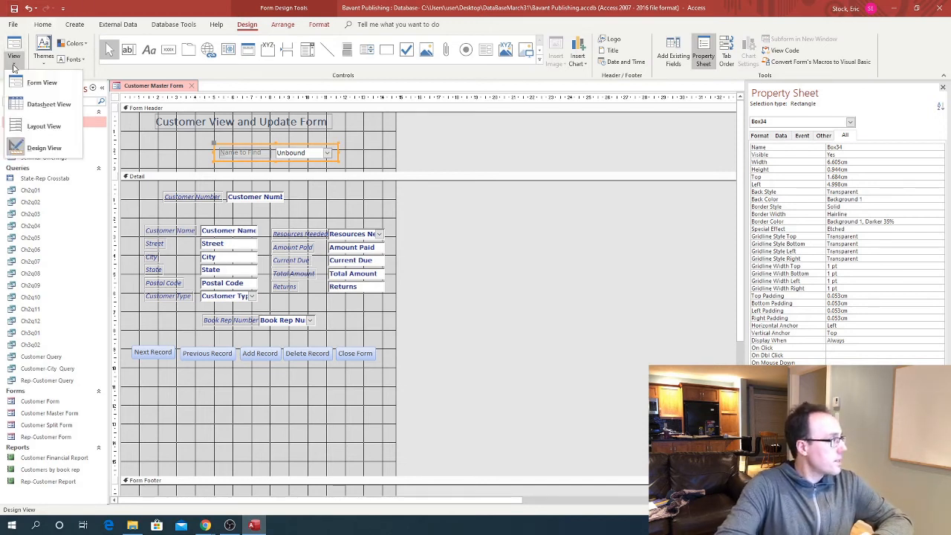
{"action": "left_click", "coordinate": [31, 84]}
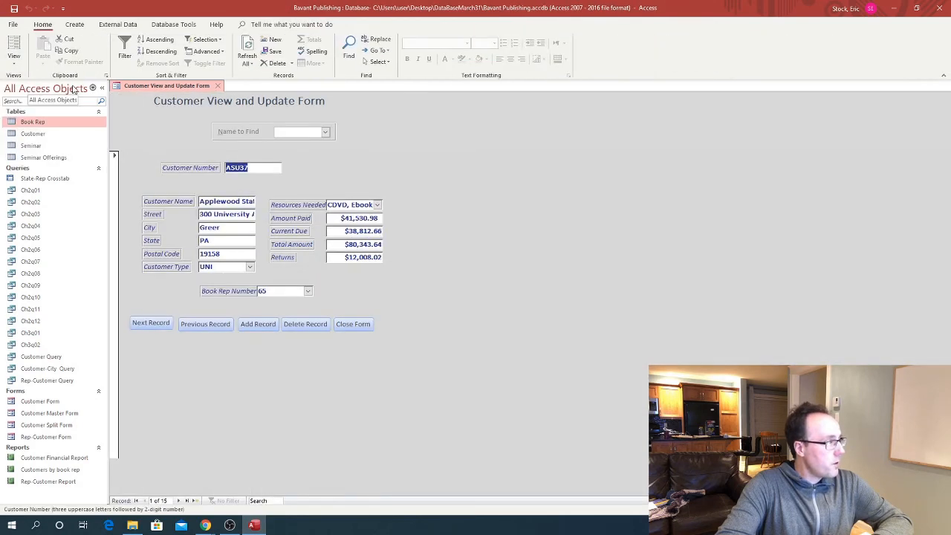
{"action": "left_click", "coordinate": [325, 131]}
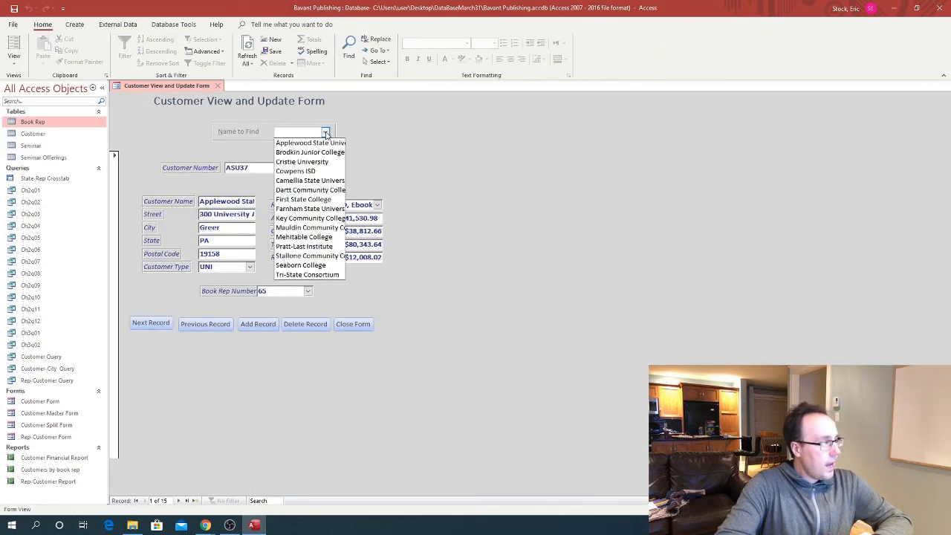
{"action": "left_click", "coordinate": [311, 190]}
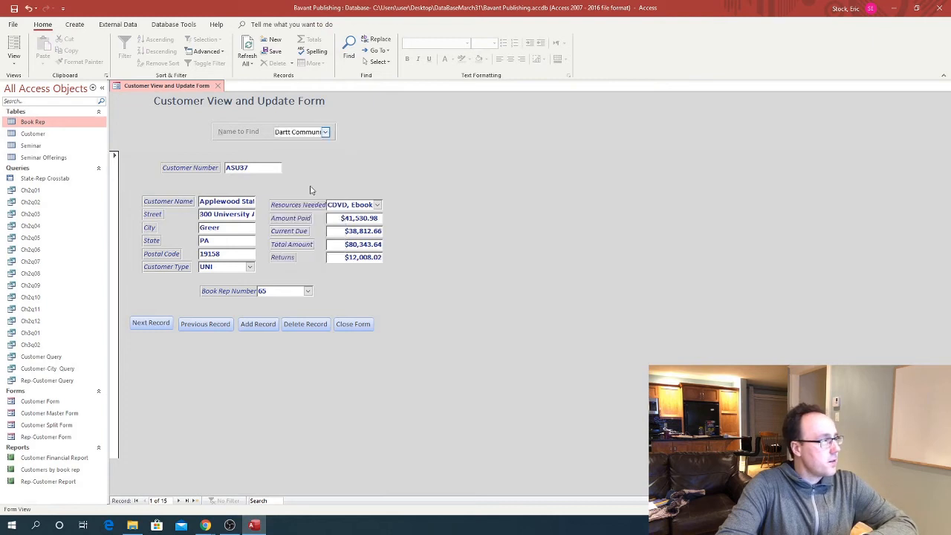
{"action": "left_click", "coordinate": [325, 132]}
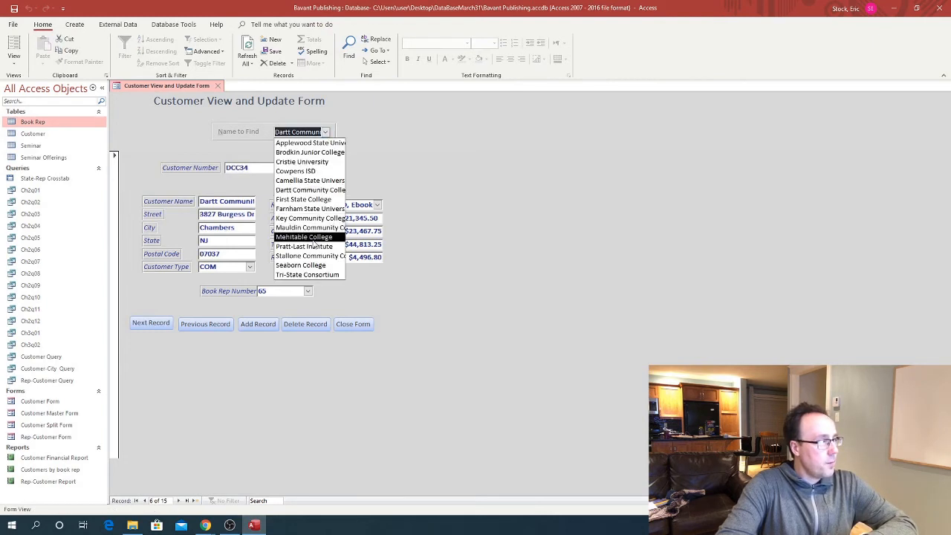
{"action": "left_click", "coordinate": [310, 237]}
{"action": "left_click", "coordinate": [324, 131]}
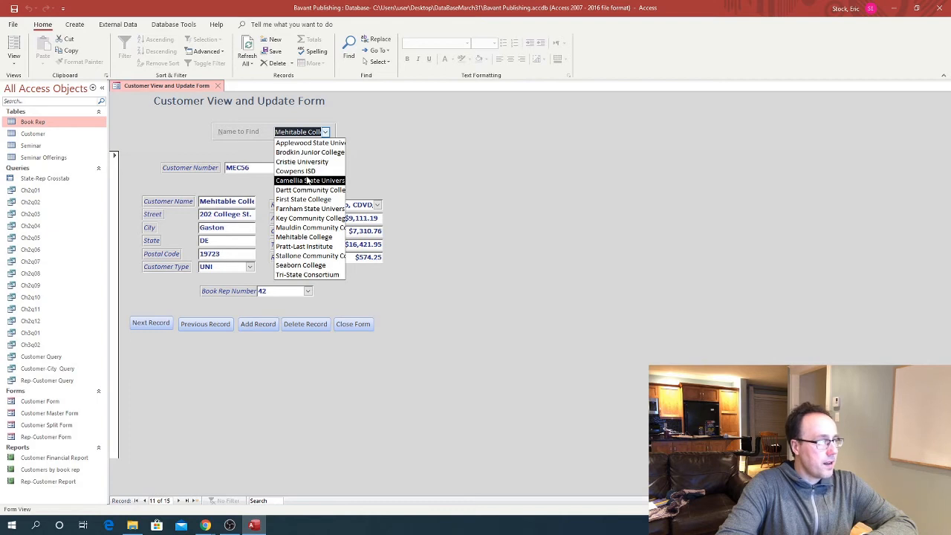
{"action": "left_click", "coordinate": [310, 180]}
{"action": "left_click", "coordinate": [324, 131]}
{"action": "left_click", "coordinate": [311, 153]}
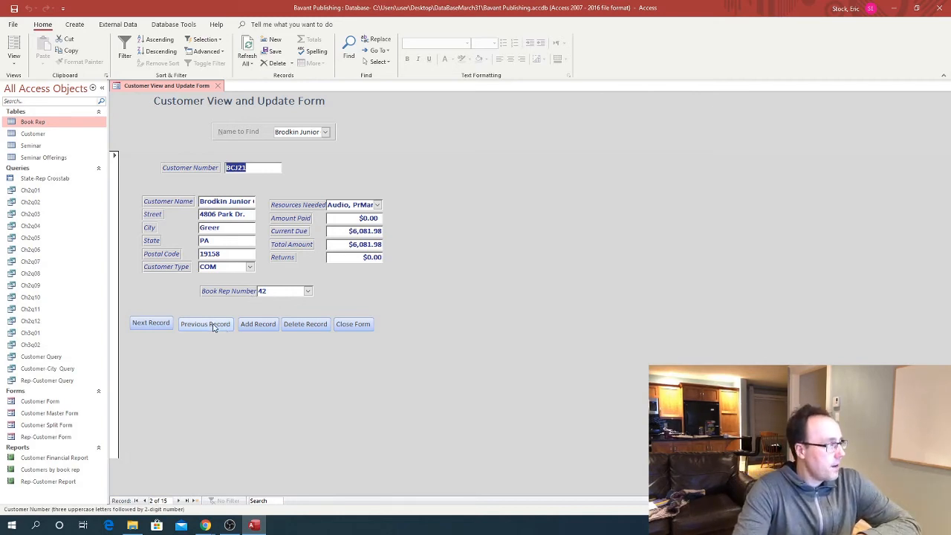
Test Next Record twice and Previous Record twice, then start a new blank record
{"action": "left_click", "coordinate": [139, 324]}
{"action": "left_click", "coordinate": [142, 325]}
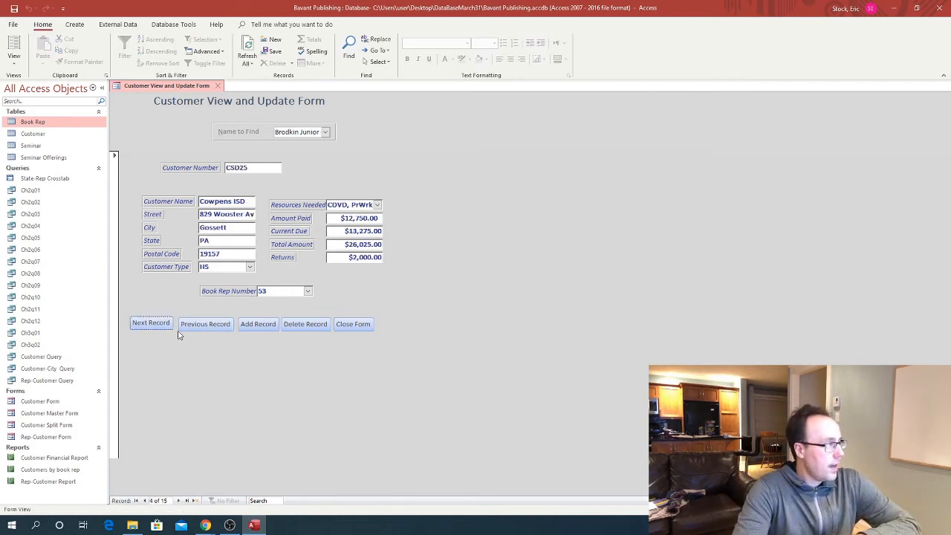
{"action": "left_click", "coordinate": [186, 332]}
{"action": "left_click", "coordinate": [187, 332]}
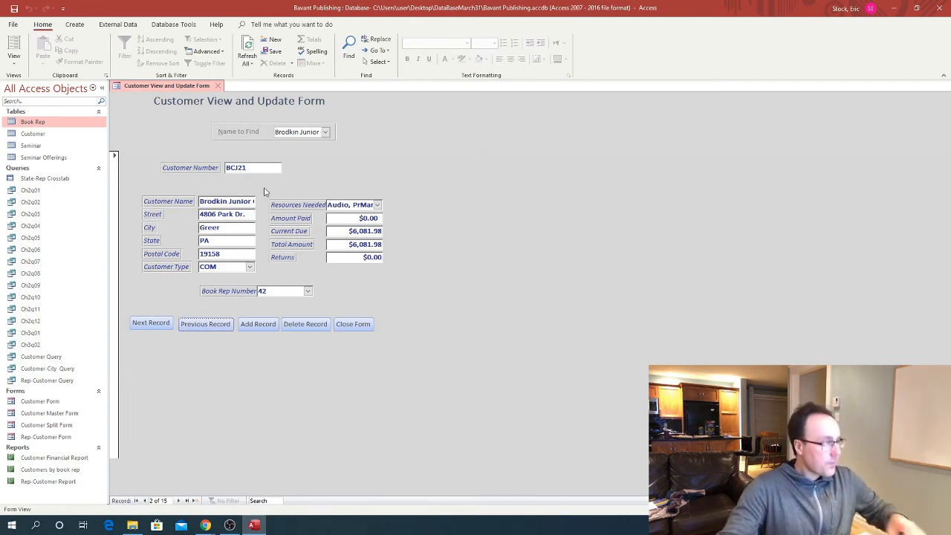
{"action": "left_click", "coordinate": [257, 325]}
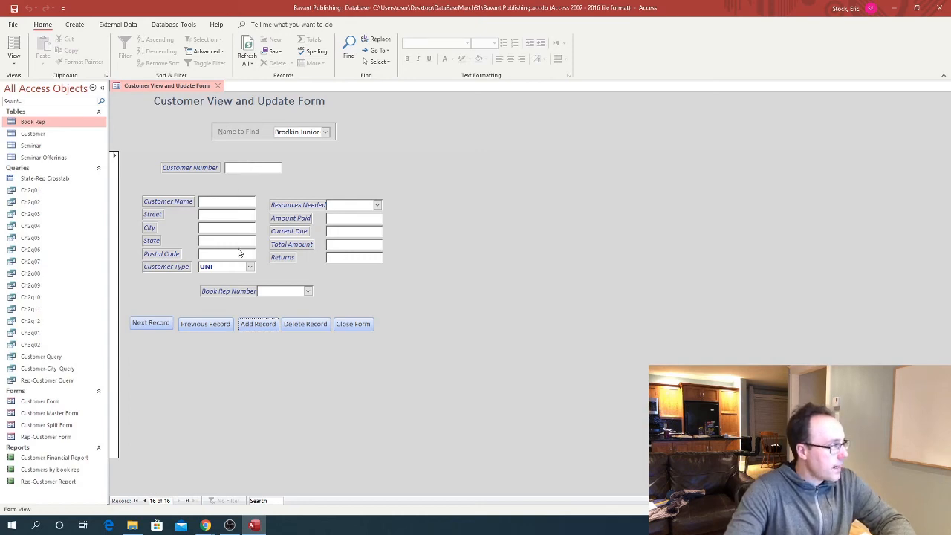
Return to Design View and show the Add Record button's event properties
{"action": "left_click", "coordinate": [14, 59]}
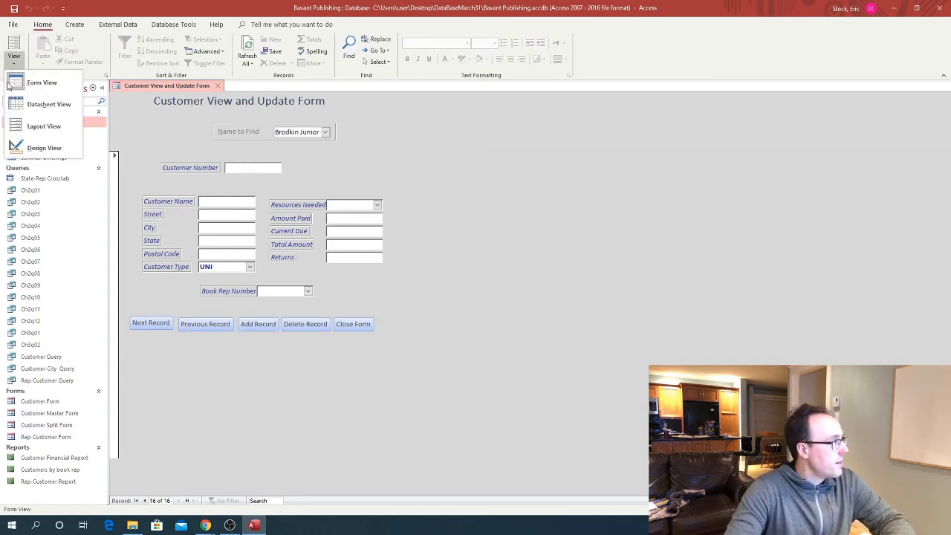
{"action": "left_click", "coordinate": [33, 146]}
{"action": "left_click", "coordinate": [256, 353]}
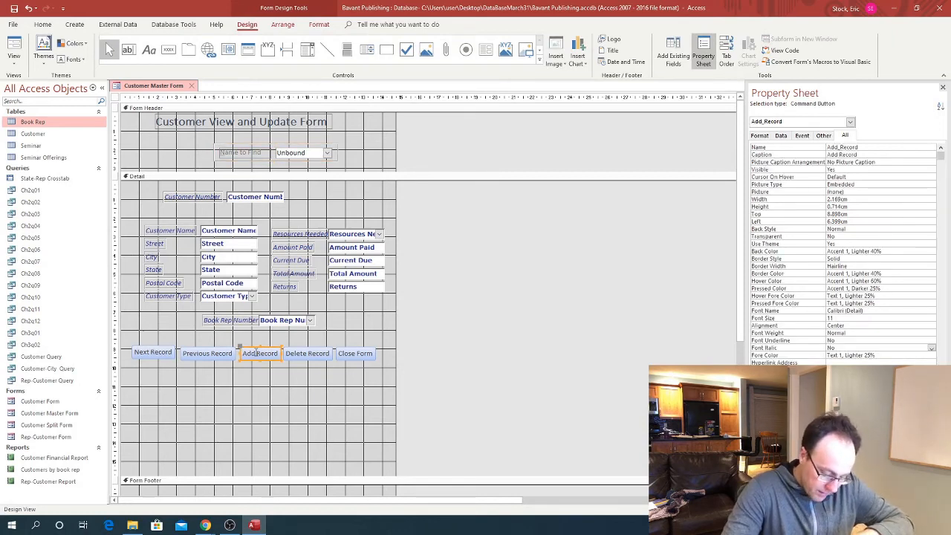
{"action": "left_click", "coordinate": [802, 136]}
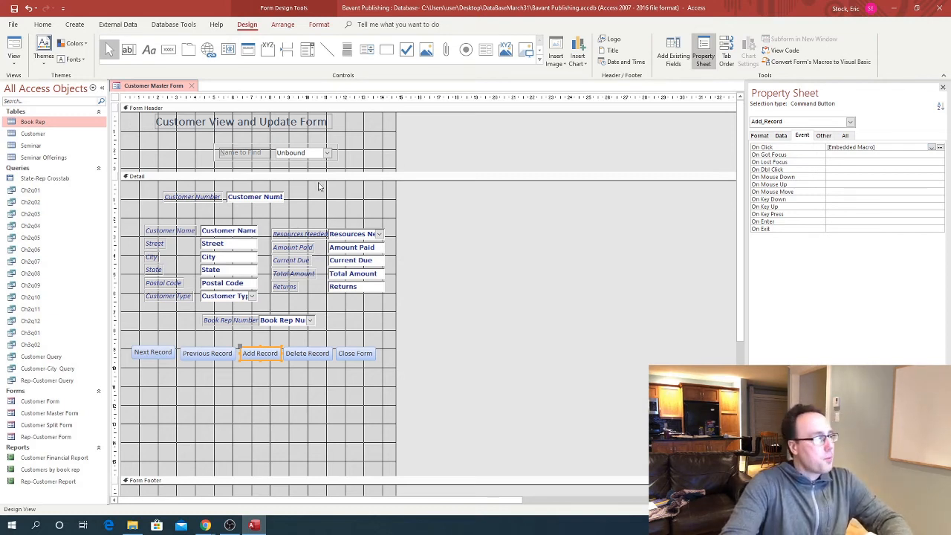
Rename the Customer Number text box to Customer_Number on the Property Sheet's All tab
{"action": "left_click", "coordinate": [257, 198]}
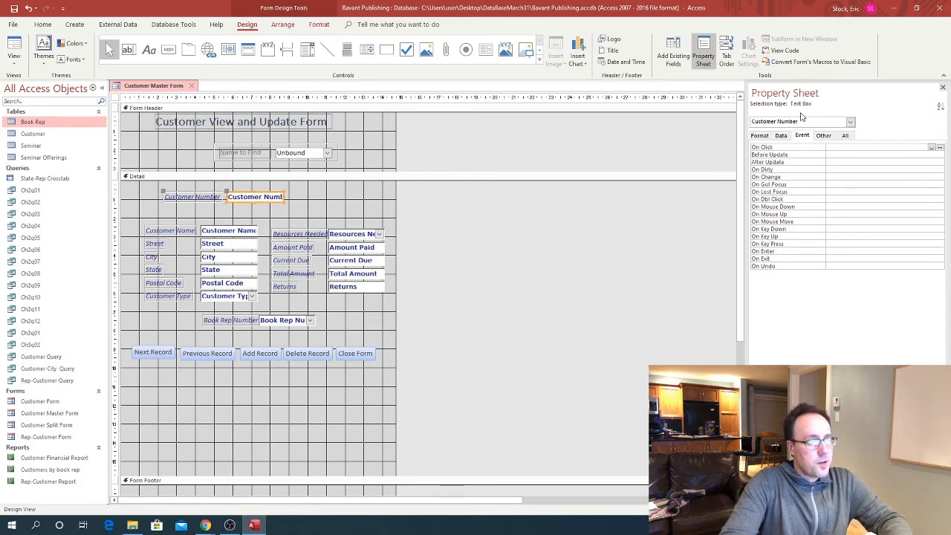
{"action": "left_click", "coordinate": [844, 136]}
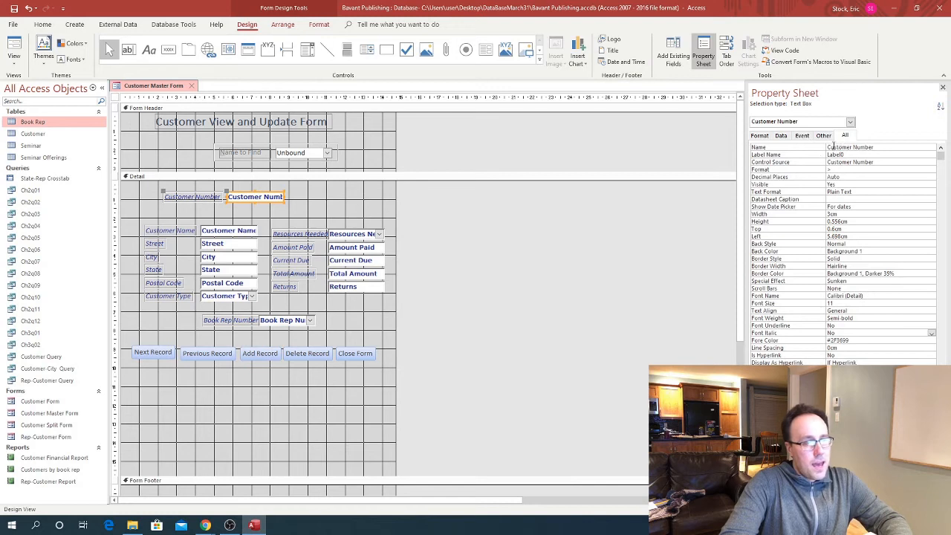
{"action": "left_click", "coordinate": [862, 147]}
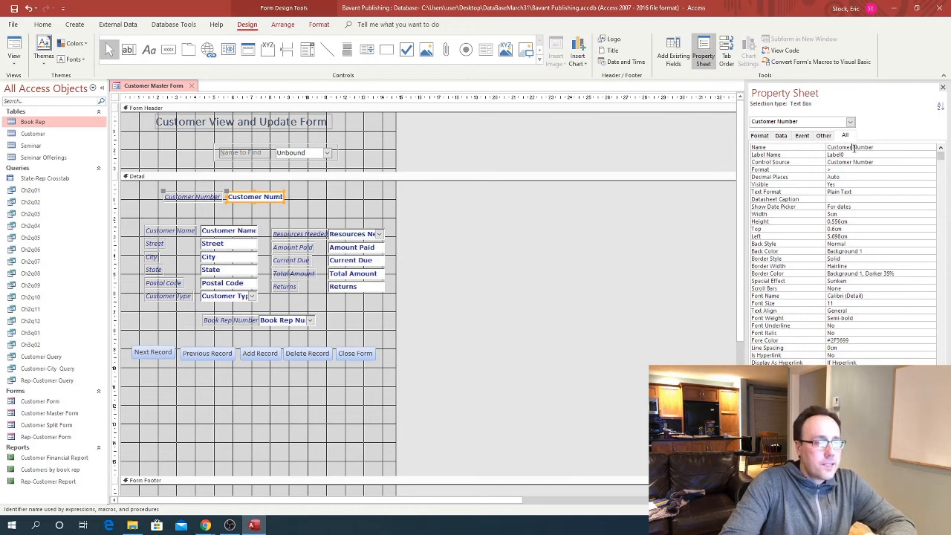
{"action": "left_click", "coordinate": [853, 147]}
{"action": "key", "text": "BackSpace"}
{"action": "type", "text": "_"}
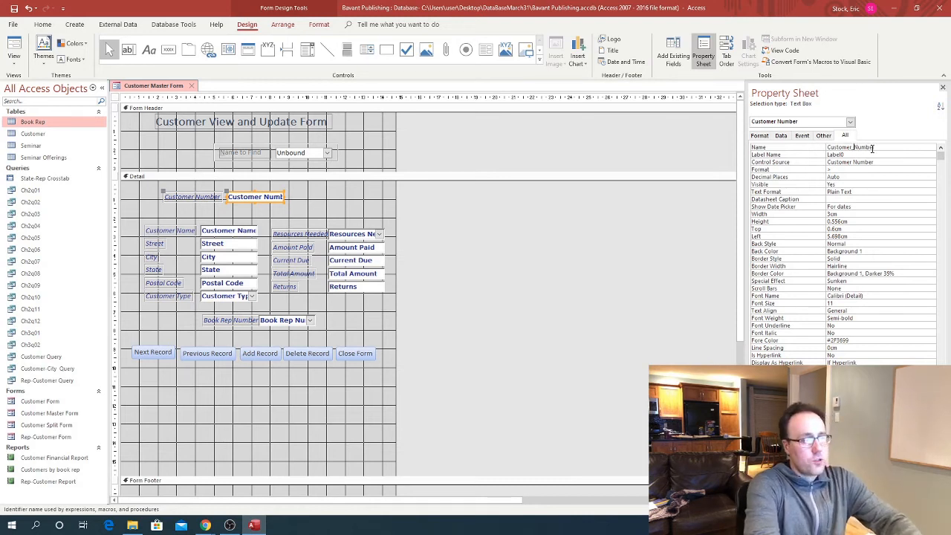
{"action": "key", "text": "Return"}
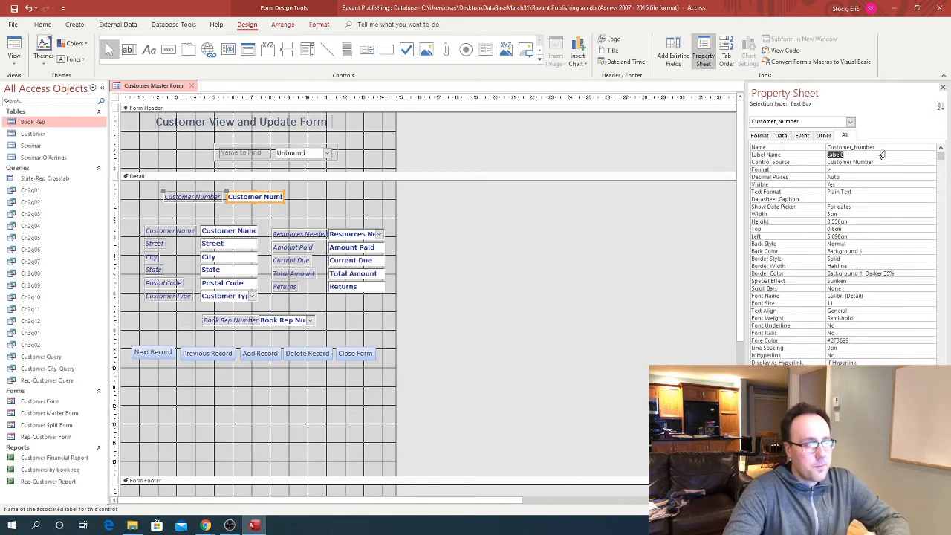
{"action": "left_click", "coordinate": [882, 148]}
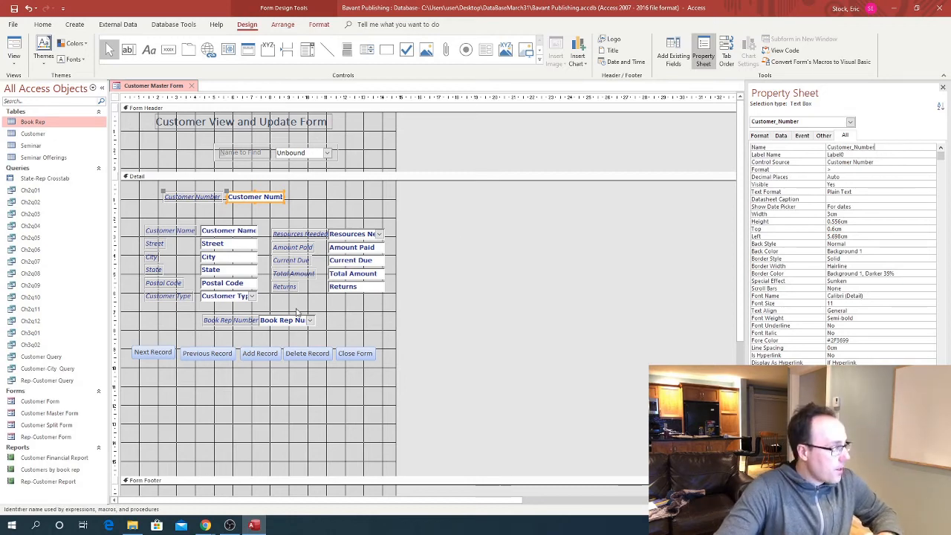
{"action": "left_click", "coordinate": [259, 352]}
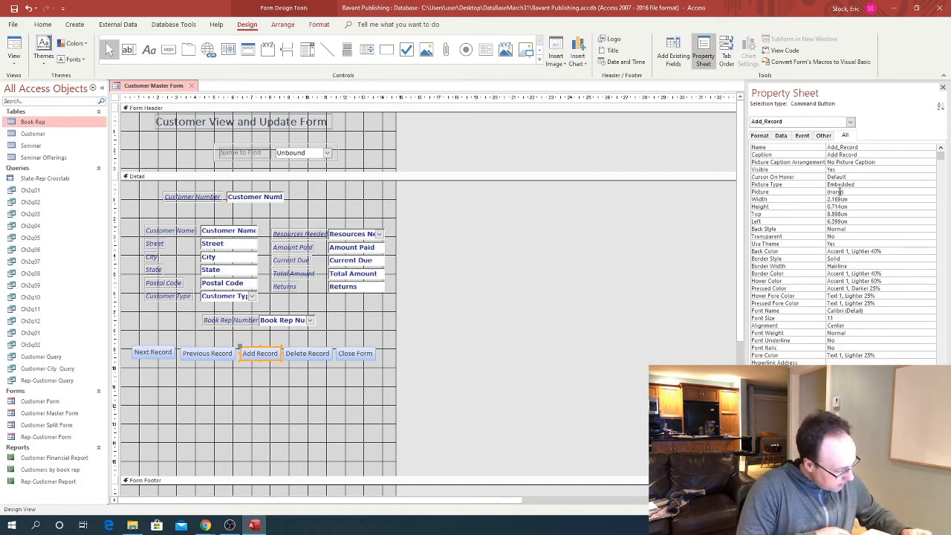
Add a GoToControl action targeting Customer_Number after GoToRecord in the On Click macro and save
{"action": "left_click", "coordinate": [804, 136]}
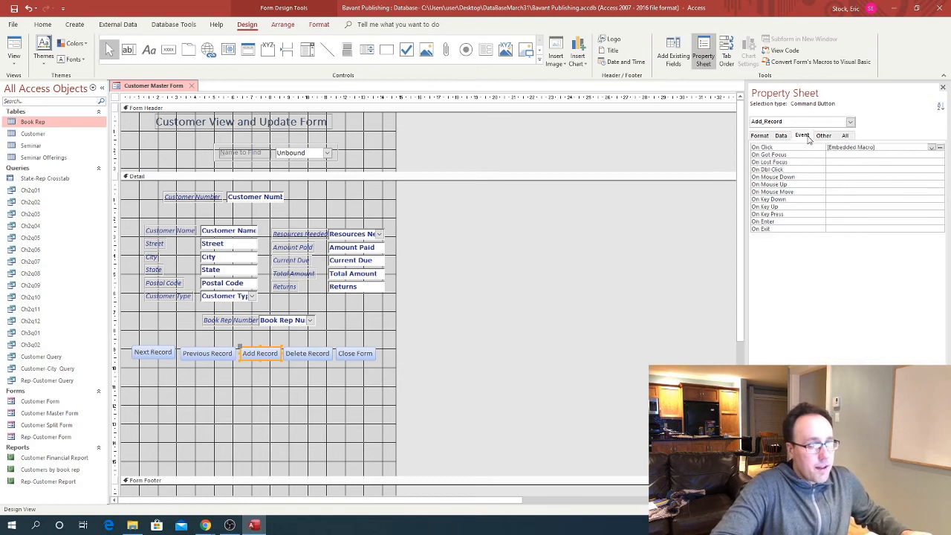
{"action": "left_click", "coordinate": [940, 148]}
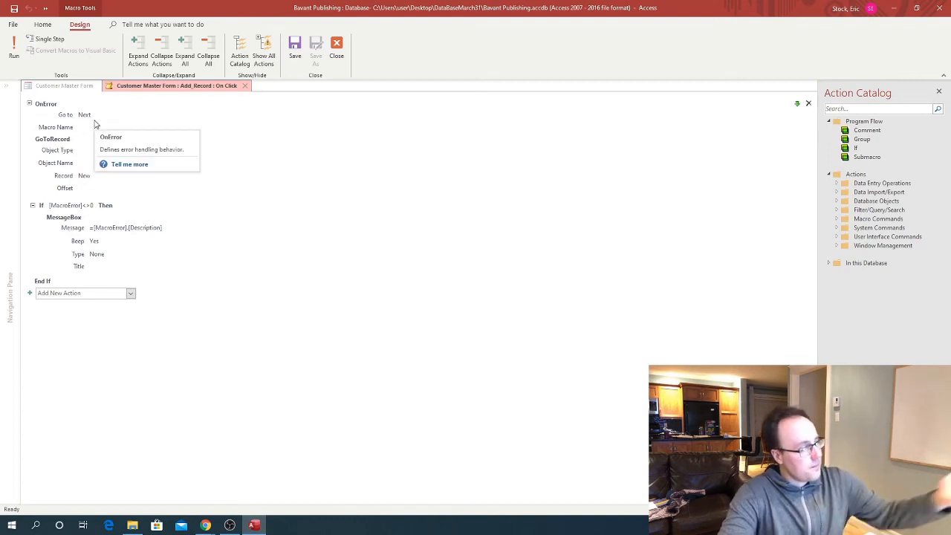
{"action": "left_click", "coordinate": [46, 144]}
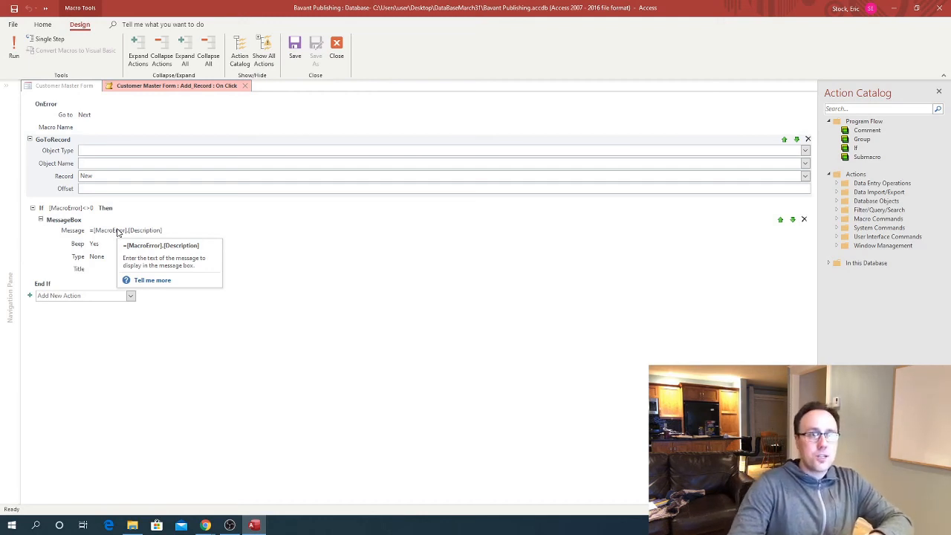
{"action": "left_click", "coordinate": [837, 201]}
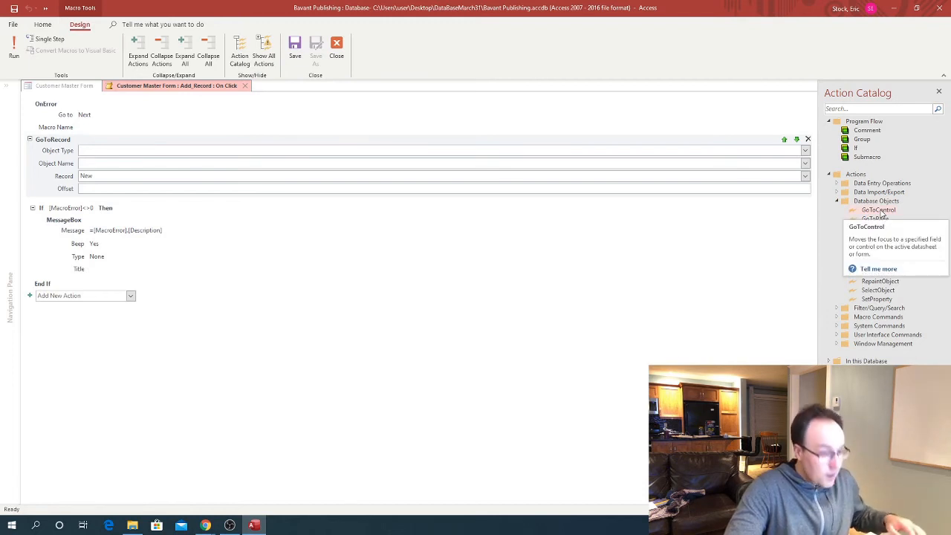
{"action": "left_click_drag", "start_coordinate": [881, 214], "coordinate": [385, 213]}
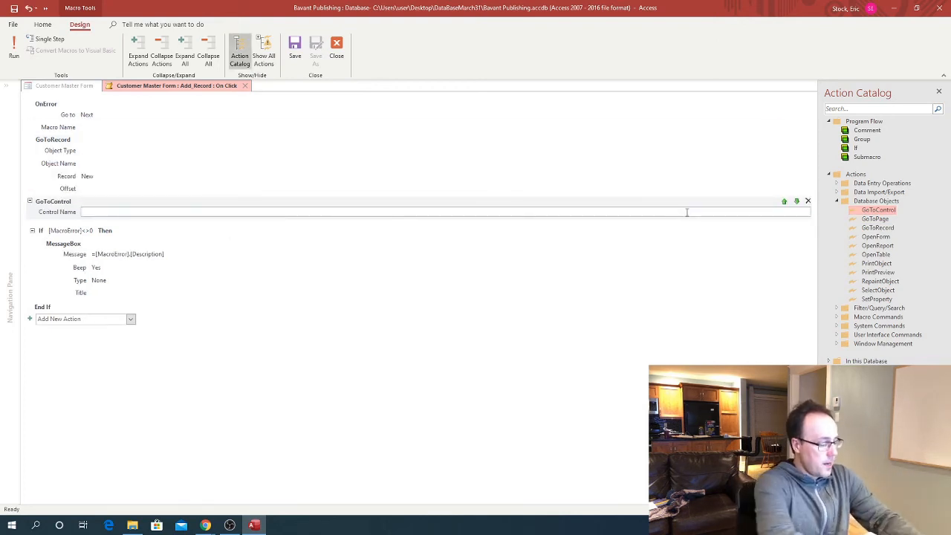
{"action": "type", "text": "Customer_"}
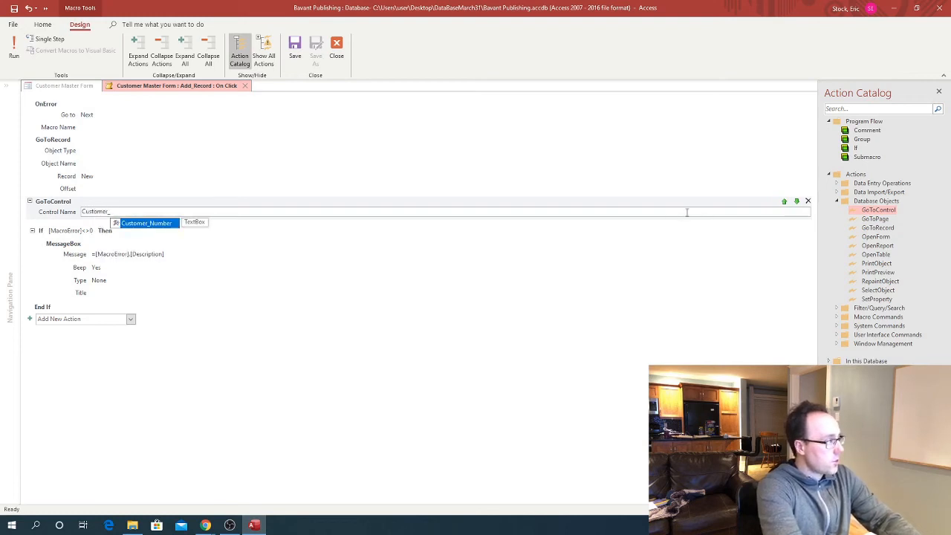
{"action": "key", "text": "Tab"}
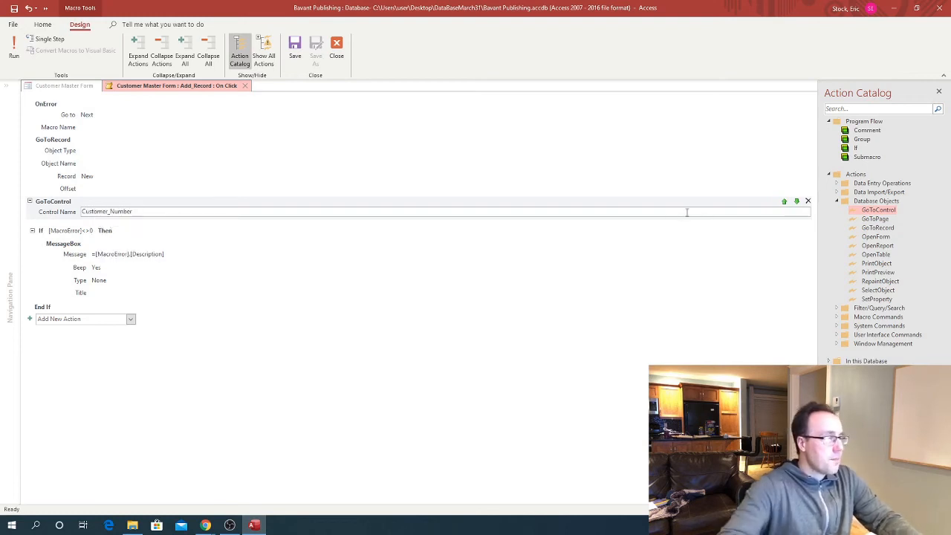
{"action": "left_click", "coordinate": [15, 9]}
{"action": "left_click", "coordinate": [245, 86]}
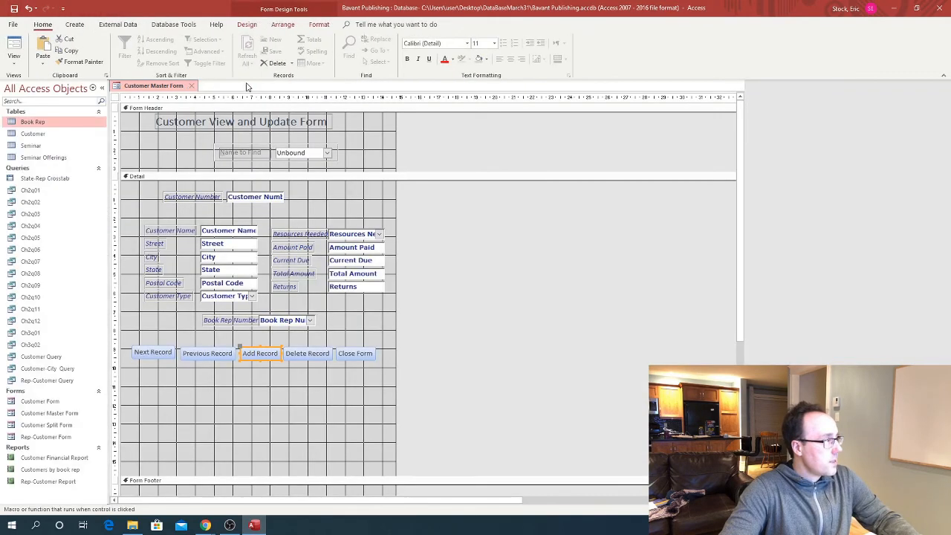
{"action": "left_click", "coordinate": [13, 63]}
{"action": "left_click", "coordinate": [30, 81]}
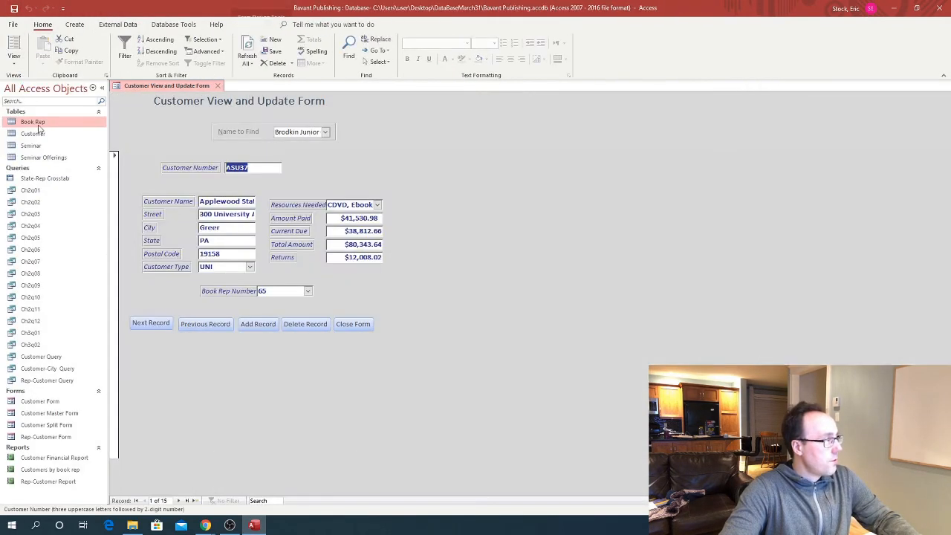
{"action": "left_click", "coordinate": [265, 325]}
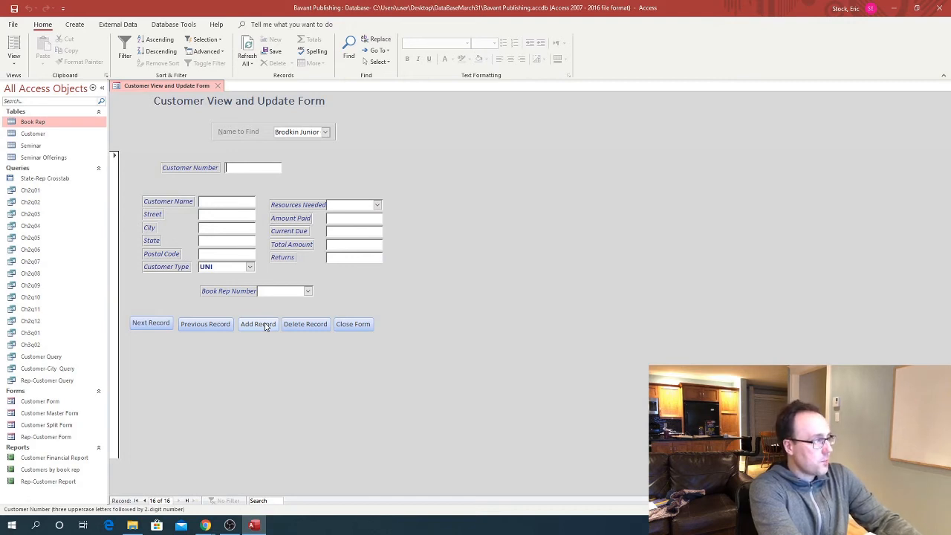
{"action": "type", "text": "1234"}
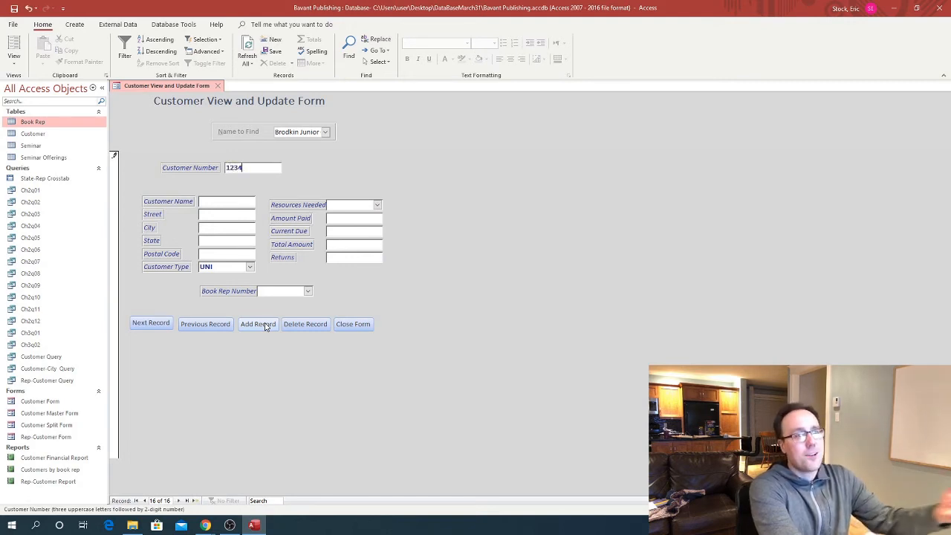
{"action": "key", "text": "BackSpace"}
{"action": "key", "text": "BackSpace"}
{"action": "key", "text": "BackSpace"}
{"action": "key", "text": "BackSpace"}
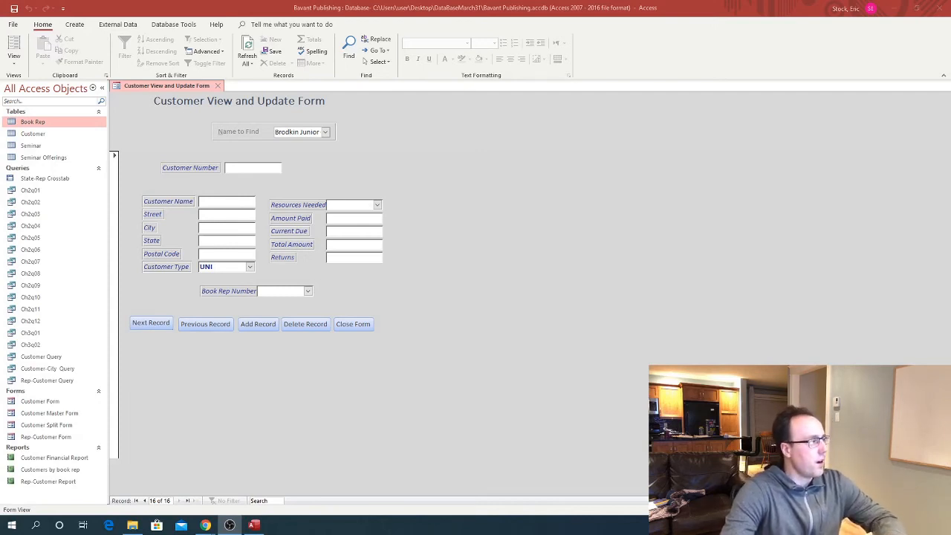
{"action": "left_click", "coordinate": [12, 65]}
{"action": "left_click", "coordinate": [14, 62]}
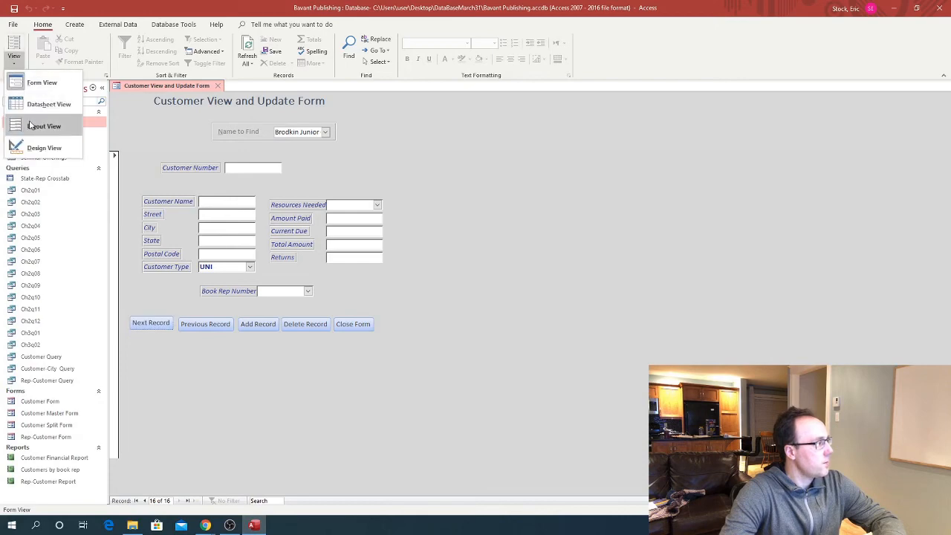
{"action": "left_click", "coordinate": [31, 146]}
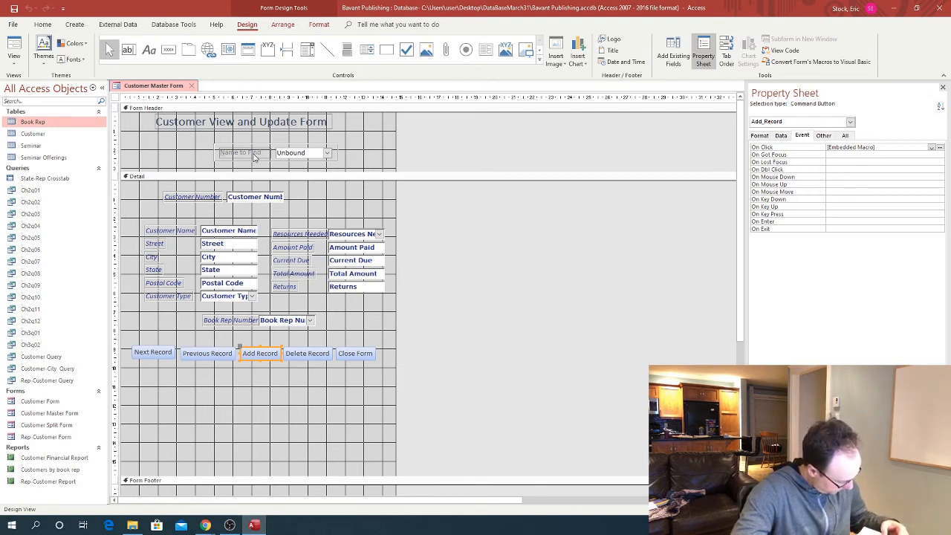
Change the combo box's Name from Combo32 to Name_to_find in the Property Sheet
{"action": "left_click", "coordinate": [308, 153]}
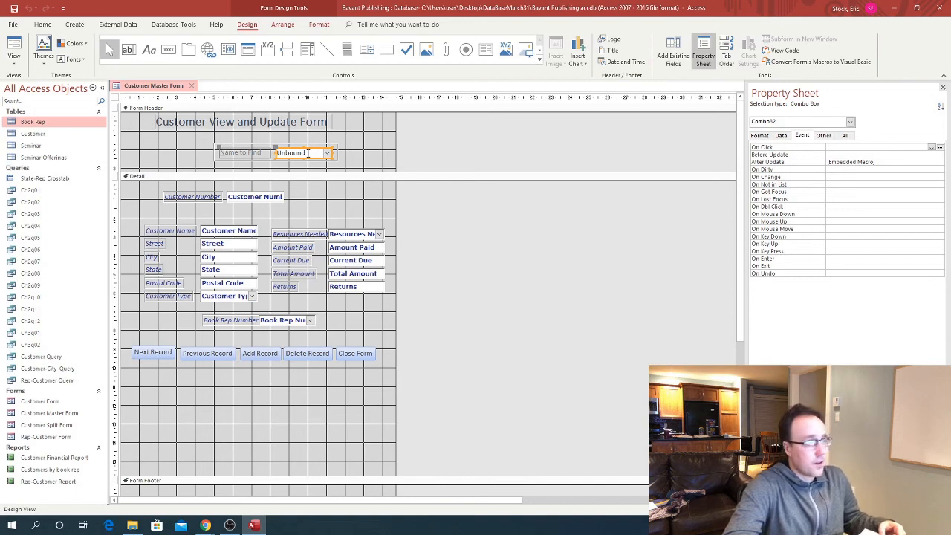
{"action": "left_click", "coordinate": [843, 137]}
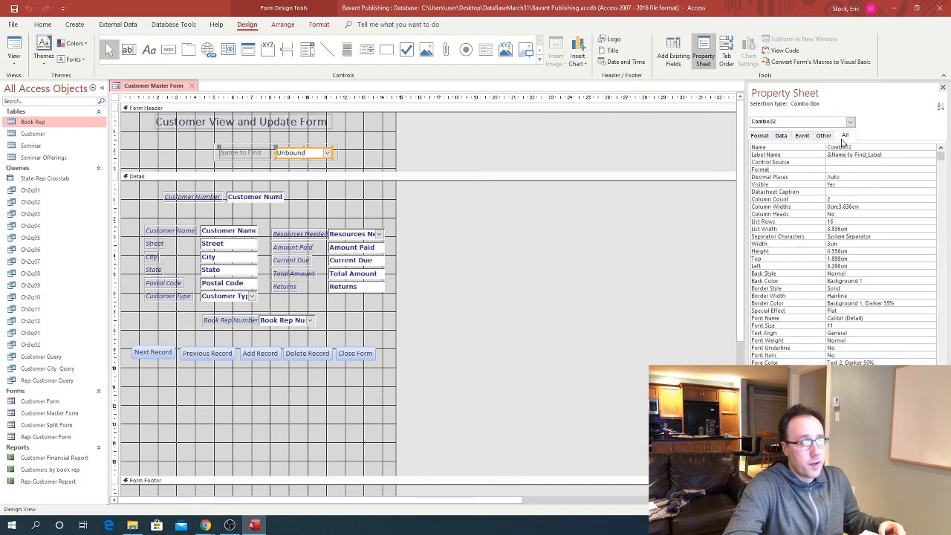
{"action": "left_click", "coordinate": [826, 147]}
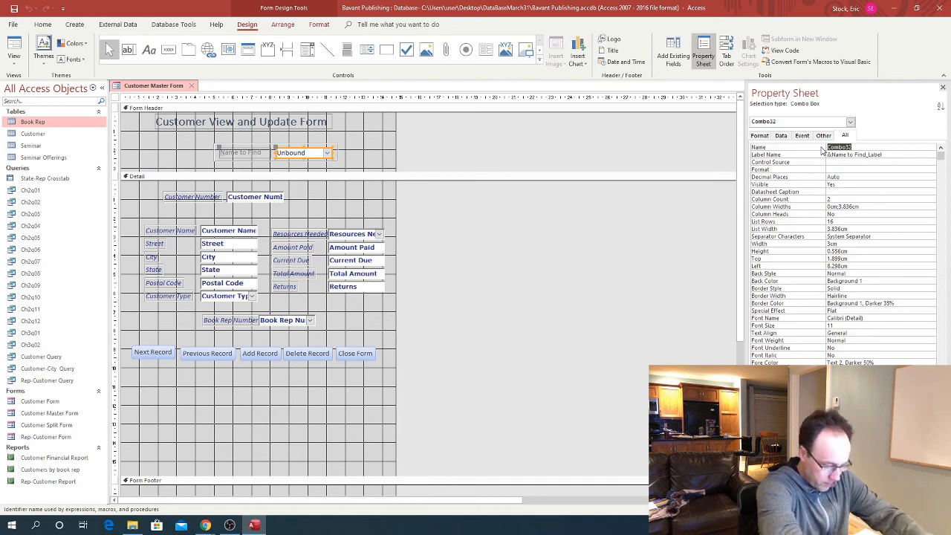
{"action": "type", "text": "Name"}
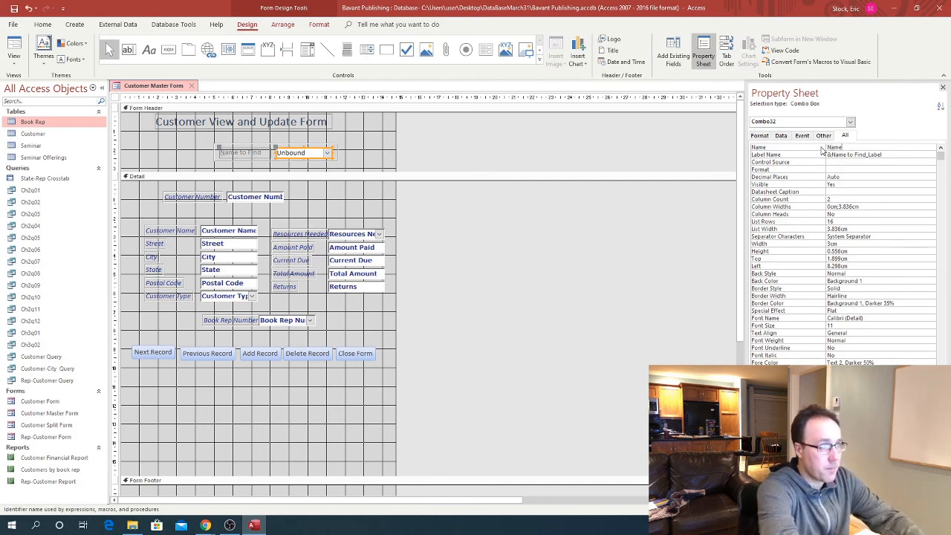
{"action": "type", "text": "_to_"}
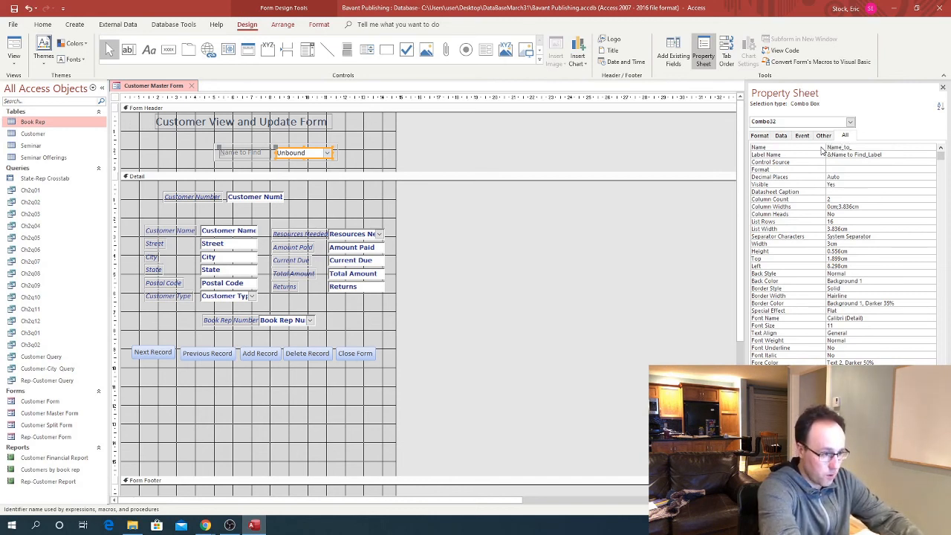
{"action": "type", "text": "Find"}
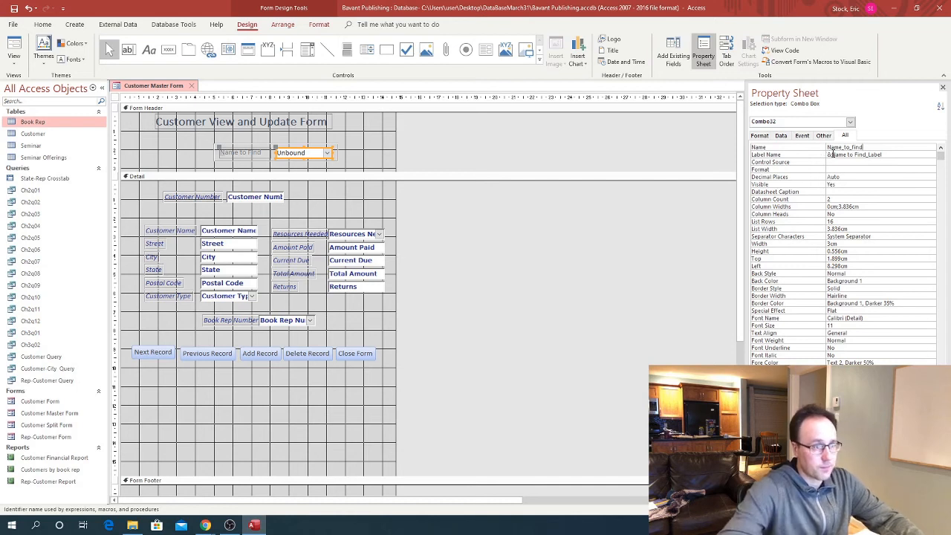
{"action": "left_click", "coordinate": [844, 161]}
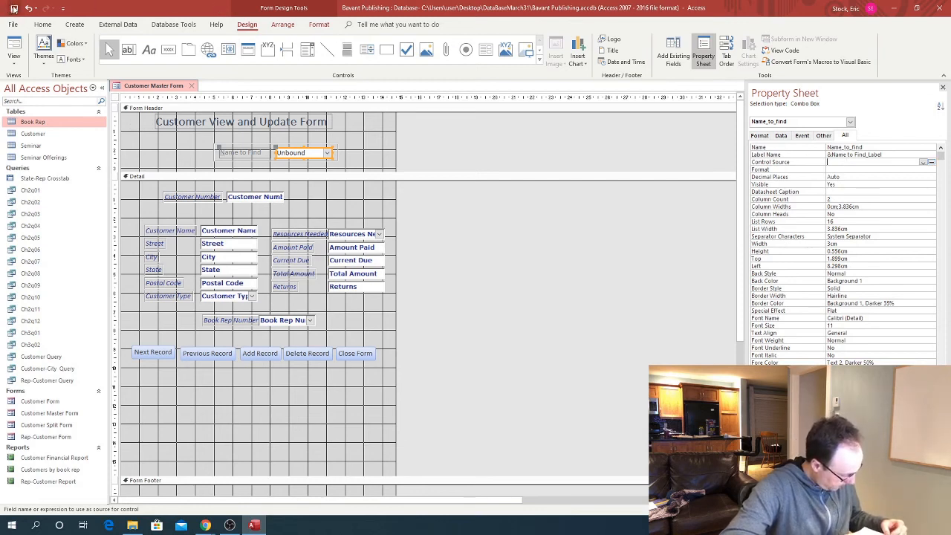
Select the Form object in the Property Sheet and launch the On Current event builder
{"action": "left_click", "coordinate": [333, 208]}
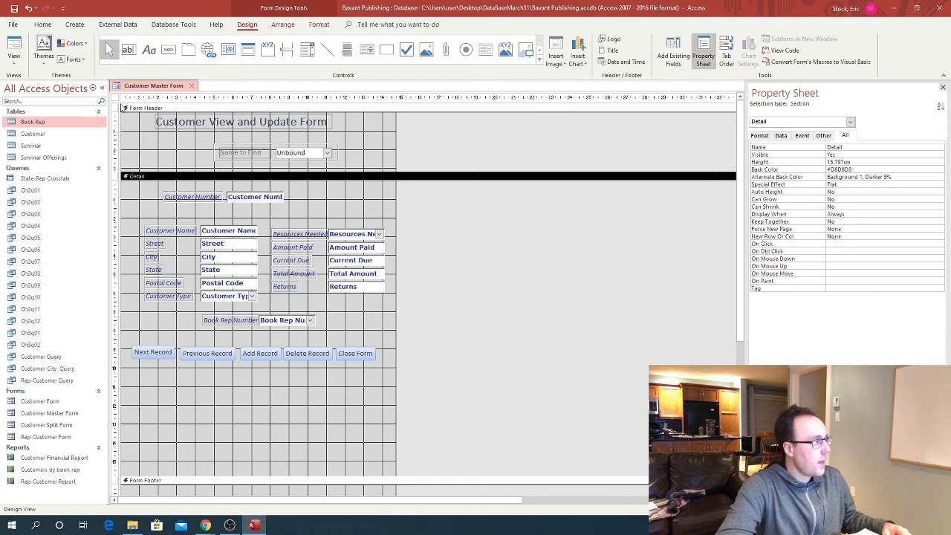
{"action": "left_click", "coordinate": [119, 109]}
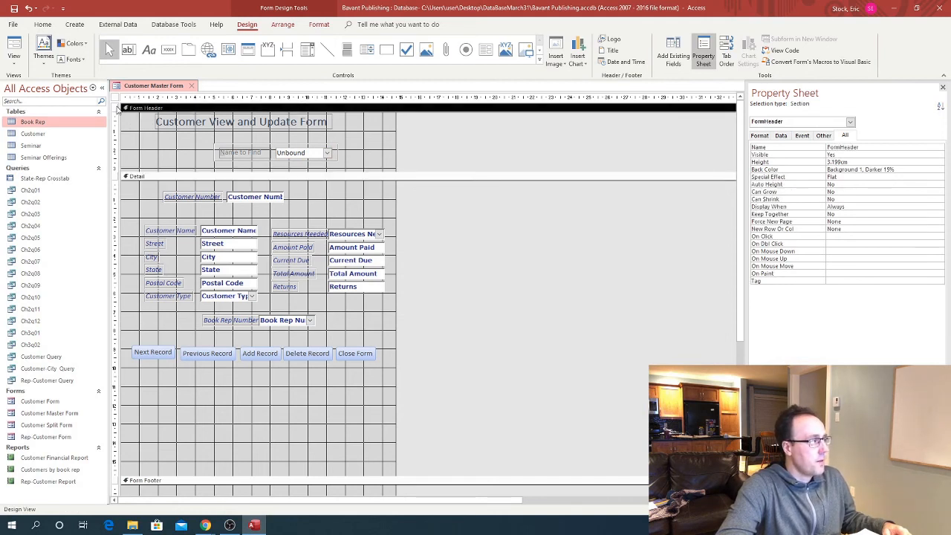
{"action": "left_click", "coordinate": [849, 122]}
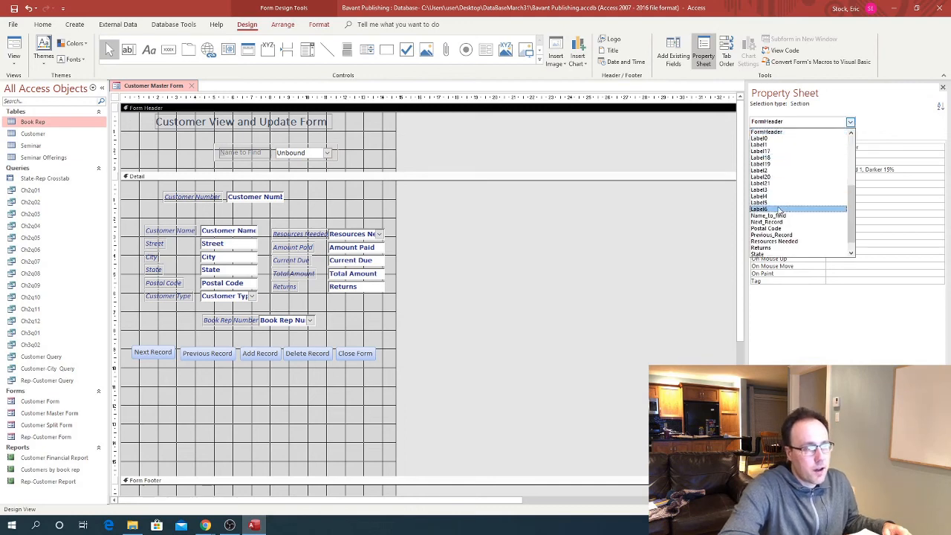
{"action": "scroll", "coordinate": [777, 213], "scroll_direction": "up", "scroll_amount": 3}
{"action": "left_click", "coordinate": [759, 177]}
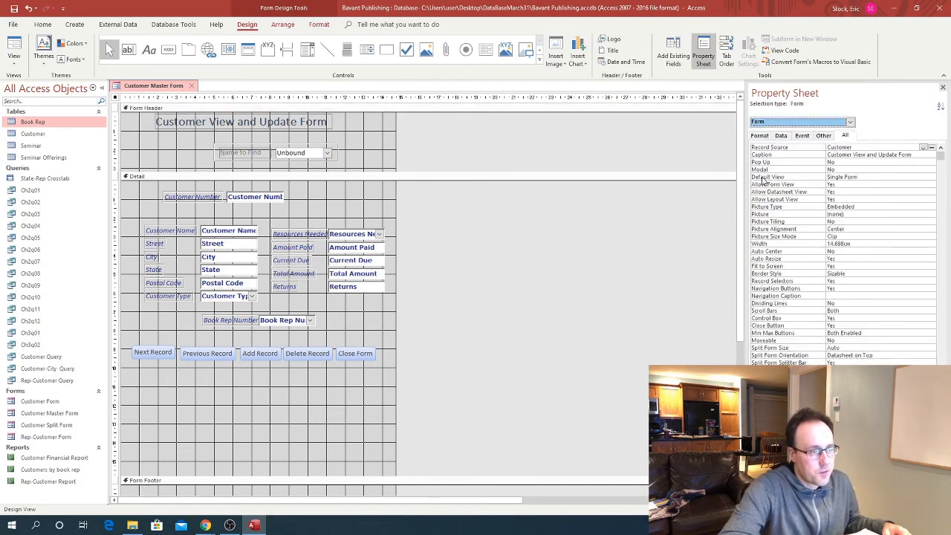
{"action": "left_click", "coordinate": [115, 101]}
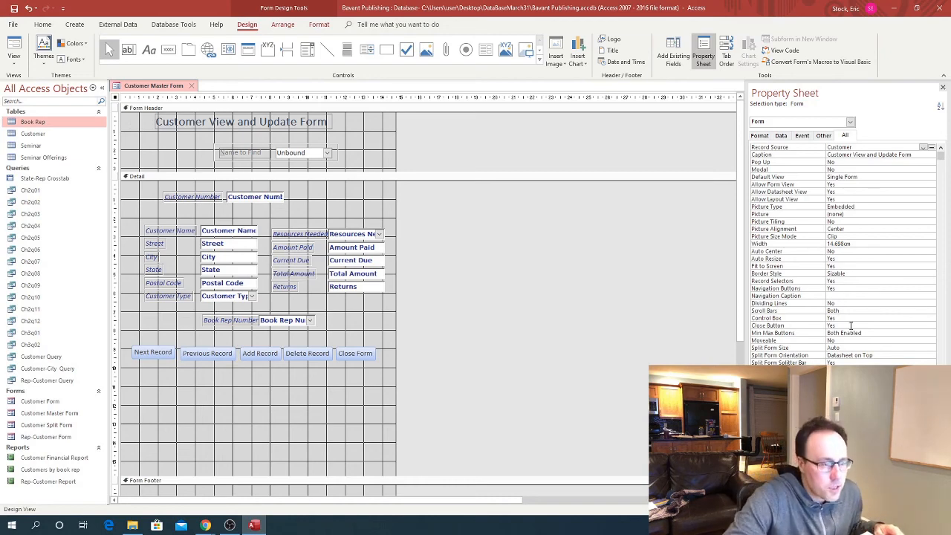
{"action": "scroll", "coordinate": [850, 334], "scroll_direction": "down", "scroll_amount": 1}
{"action": "scroll", "coordinate": [817, 245], "scroll_direction": "up", "scroll_amount": 1}
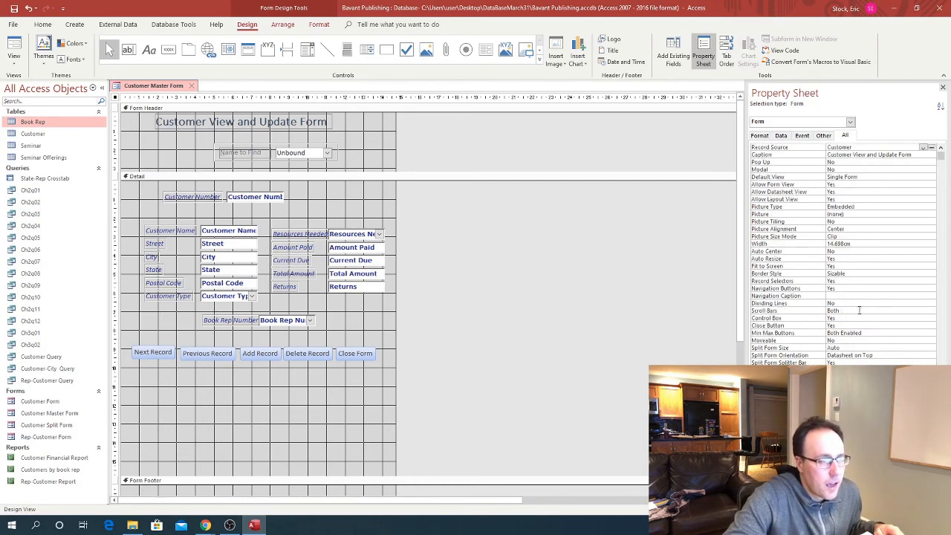
{"action": "left_click", "coordinate": [802, 135]}
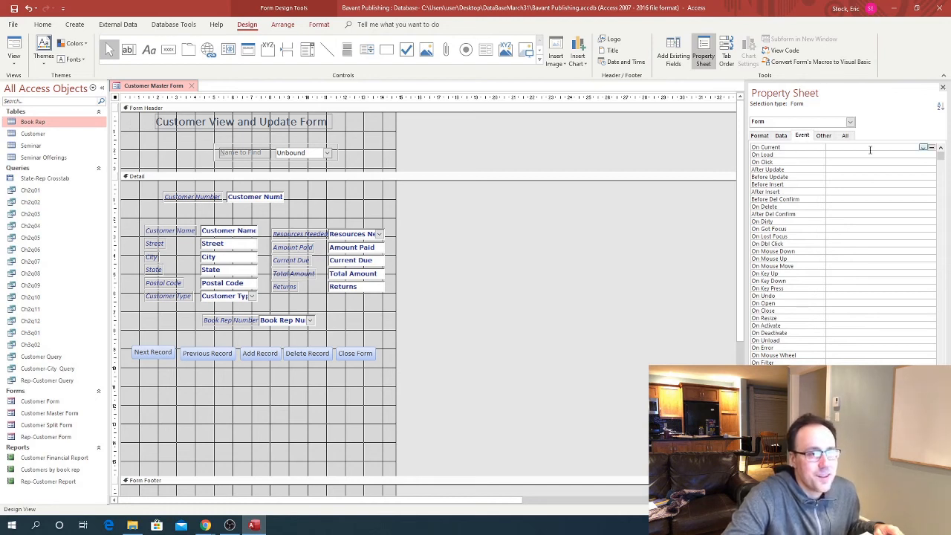
{"action": "left_click", "coordinate": [932, 147]}
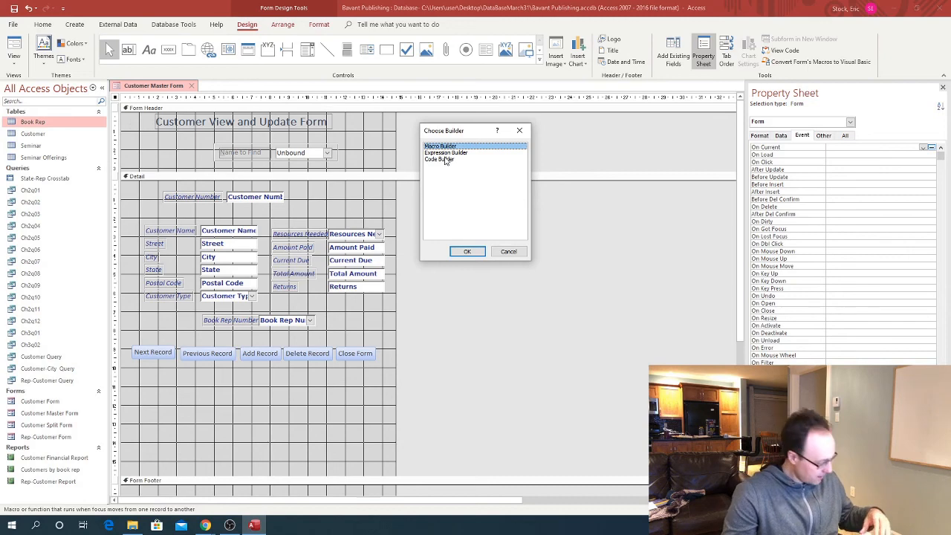
With Code Builder, add "Name_to_find = Customer_Number ' Update the combo box" to Form_Current
{"action": "left_click", "coordinate": [446, 159]}
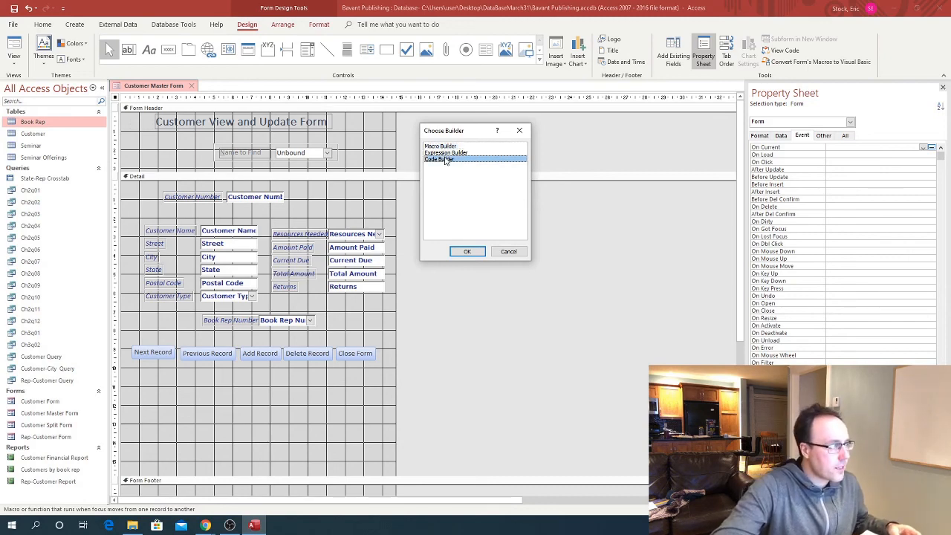
{"action": "left_click", "coordinate": [466, 251]}
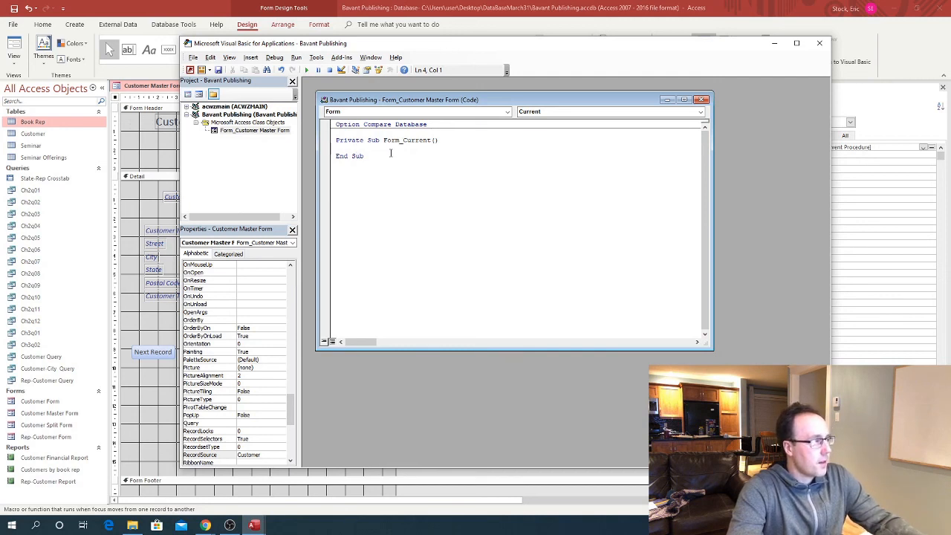
{"action": "key", "text": "Tab"}
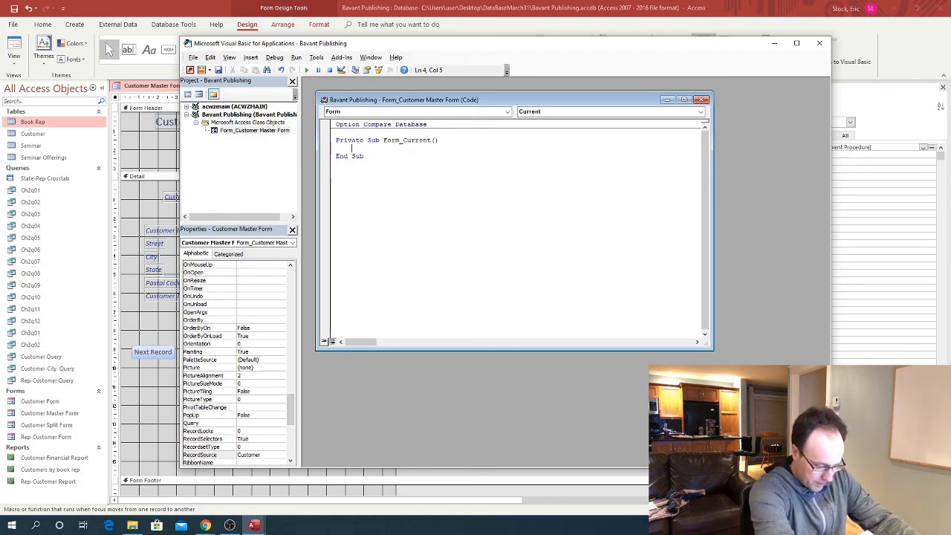
{"action": "type", "text": "Name_"}
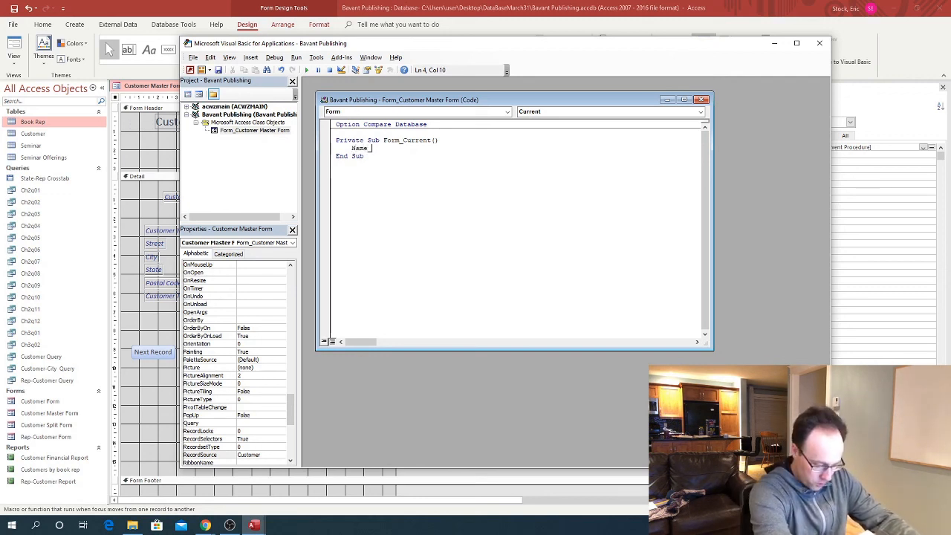
{"action": "type", "text": "to_find ="}
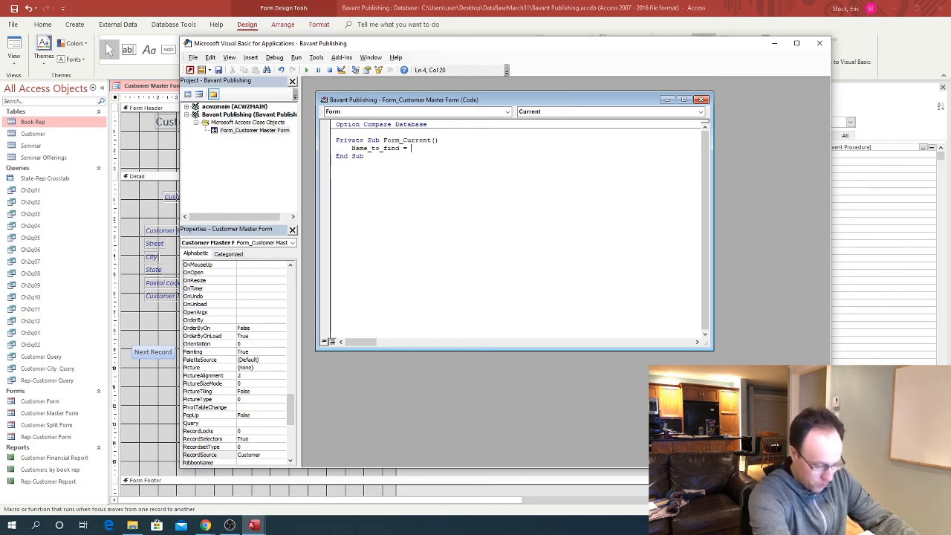
{"action": "type", "text": "Customer_"}
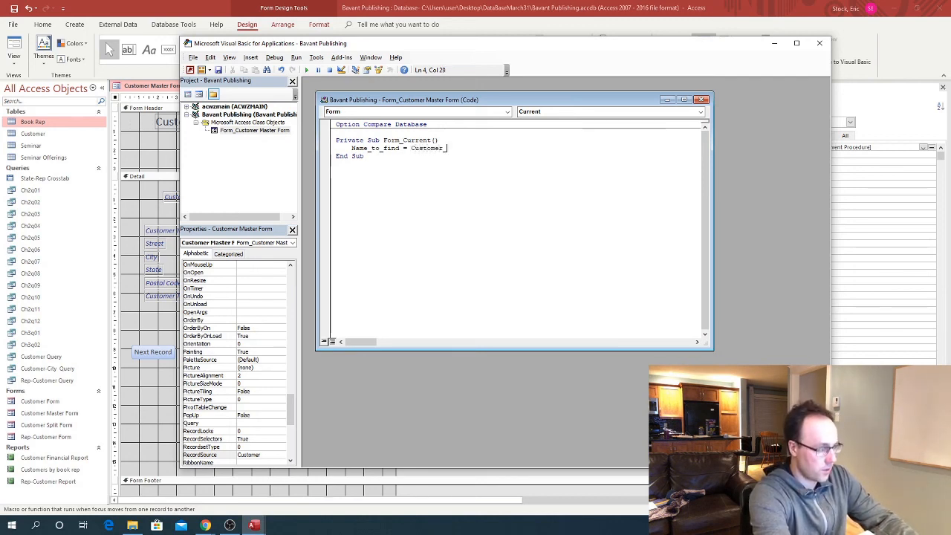
{"action": "type", "text": "Nu"}
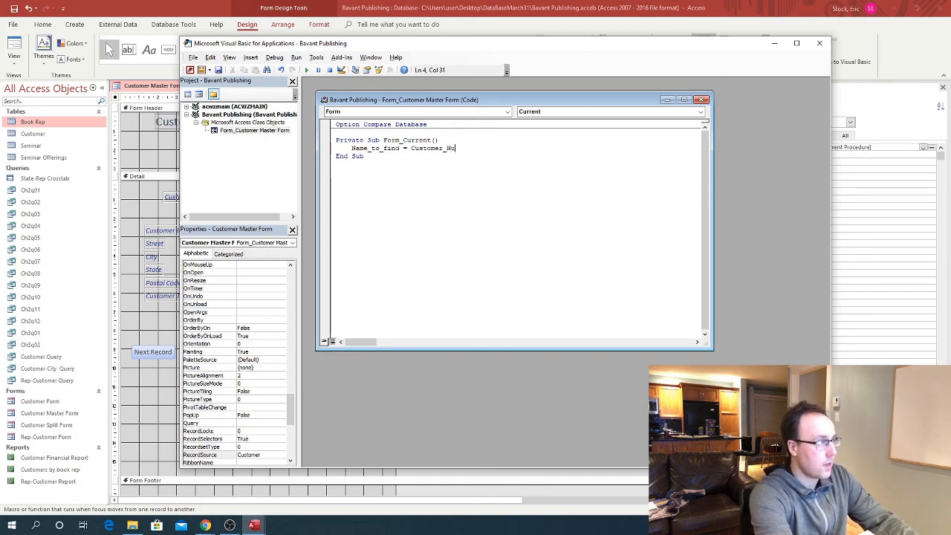
{"action": "type", "text": "mber"}
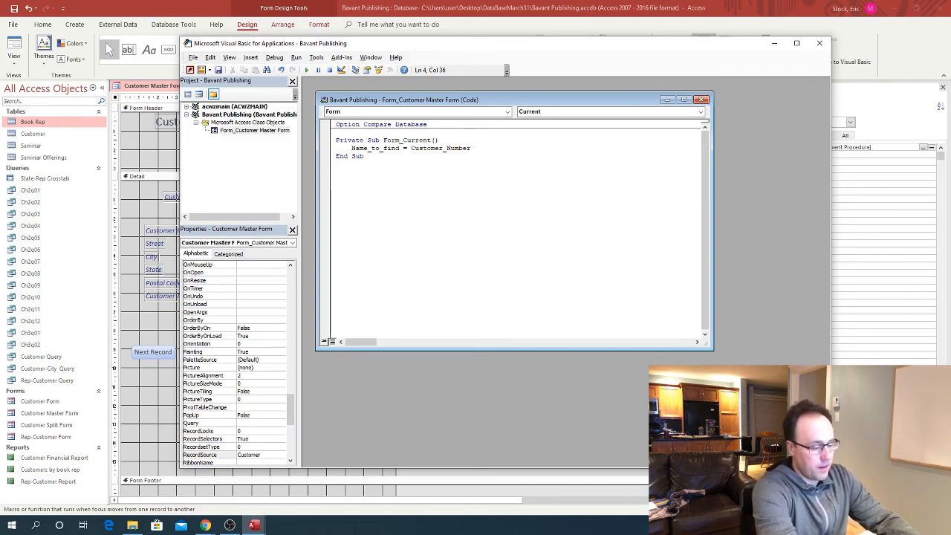
{"action": "type", "text": "'"}
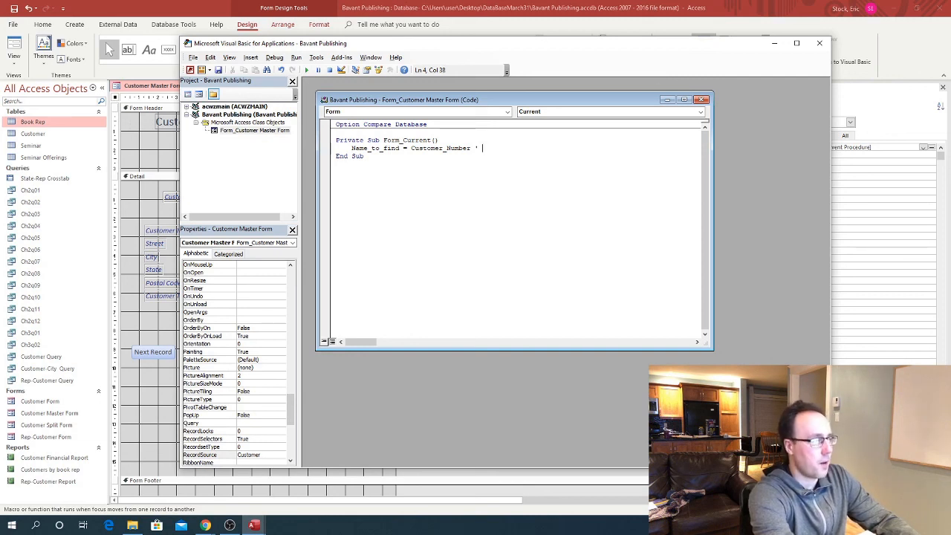
{"action": "type", "text": " Update the "}
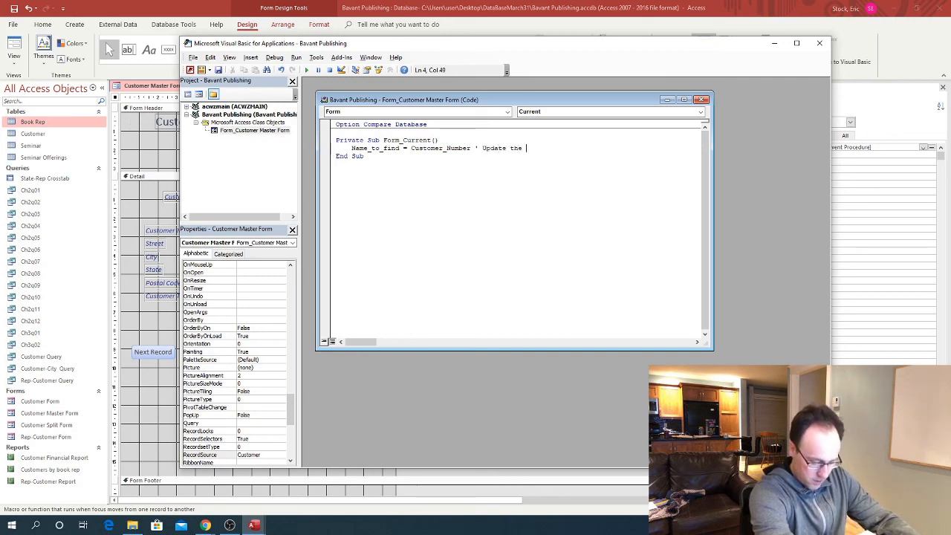
{"action": "type", "text": "combo box"}
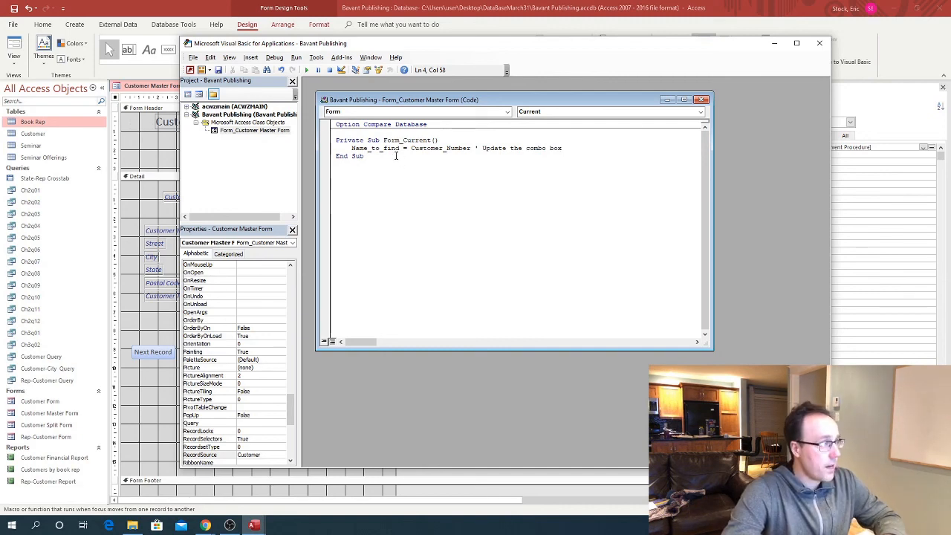
{"action": "left_click", "coordinate": [820, 45]}
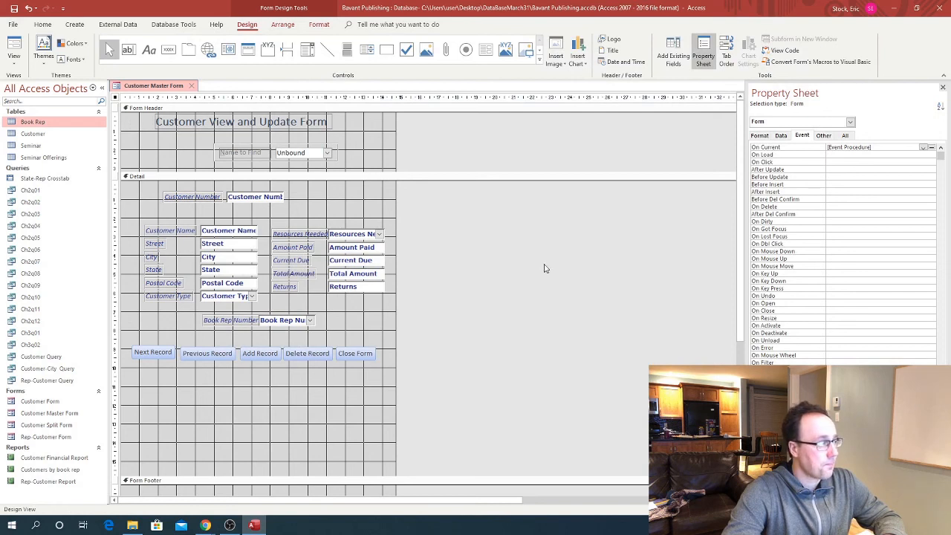
Switch the form to Form View and advance three customer records
{"action": "left_click", "coordinate": [12, 71]}
{"action": "left_click", "coordinate": [26, 88]}
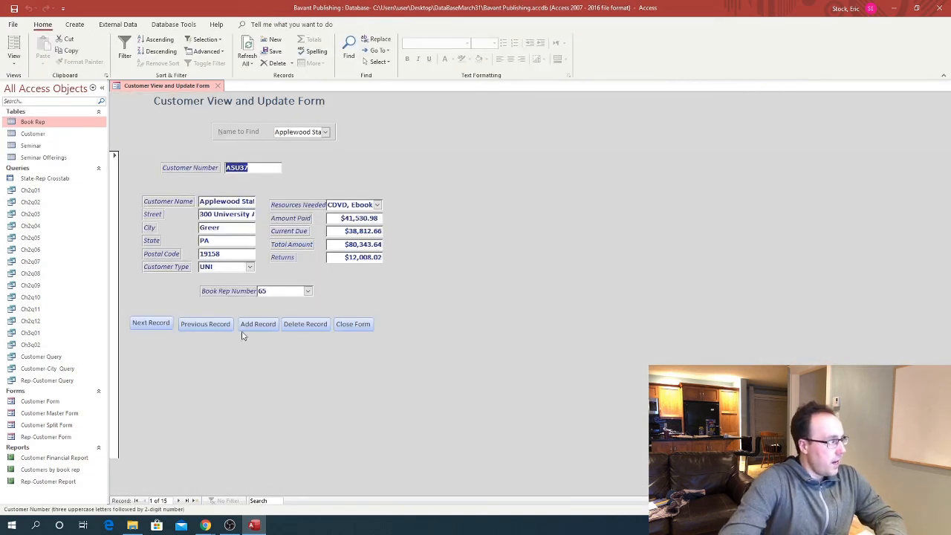
{"action": "left_click", "coordinate": [154, 325]}
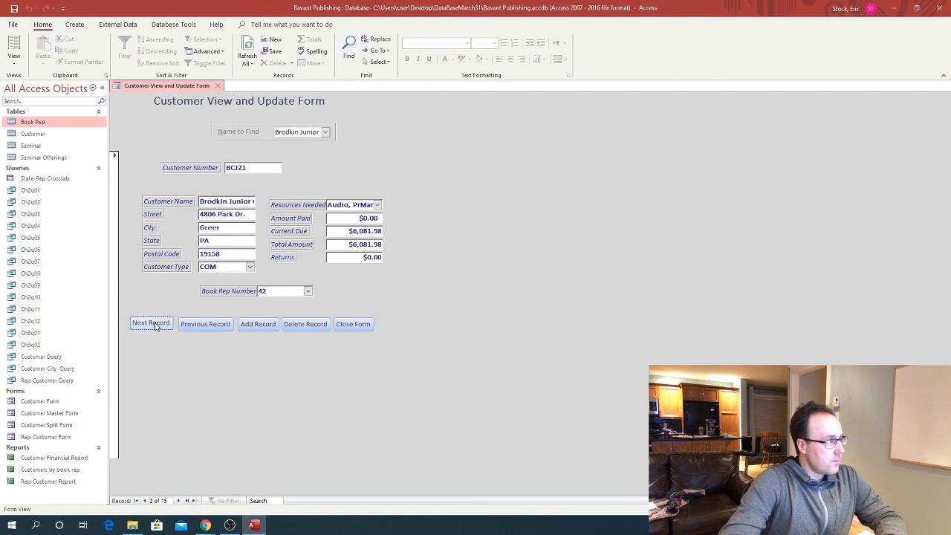
{"action": "left_click", "coordinate": [154, 325]}
{"action": "left_click", "coordinate": [154, 325]}
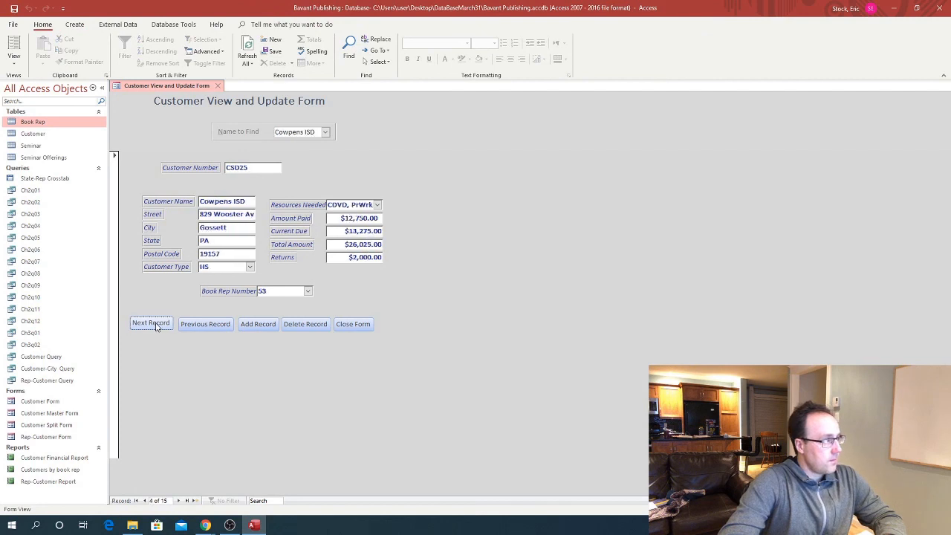
Confirm Name to Find shows Cowpens ISD, then step forward and back to Cowpens ISD
{"action": "left_click", "coordinate": [325, 132]}
{"action": "left_click", "coordinate": [324, 133]}
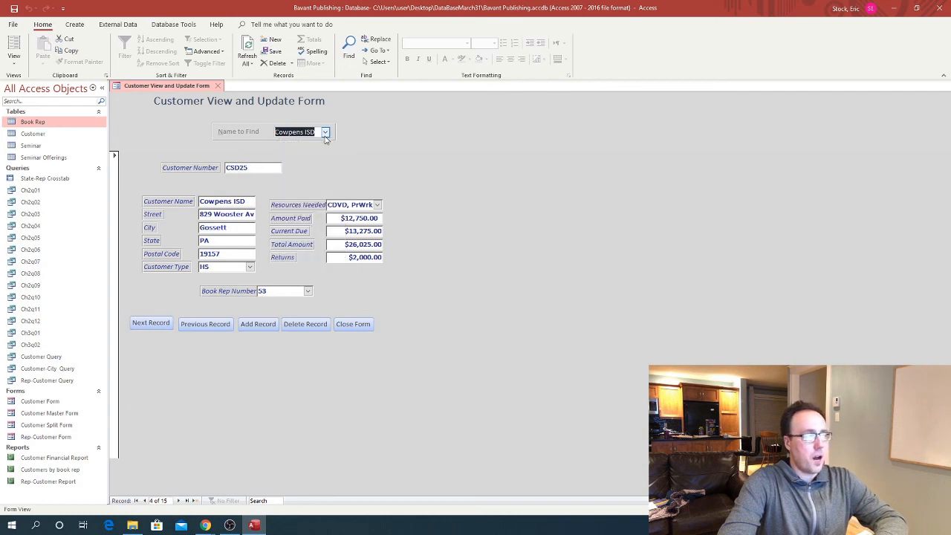
{"action": "left_click", "coordinate": [162, 329]}
{"action": "left_click", "coordinate": [155, 326]}
{"action": "left_click", "coordinate": [212, 325]}
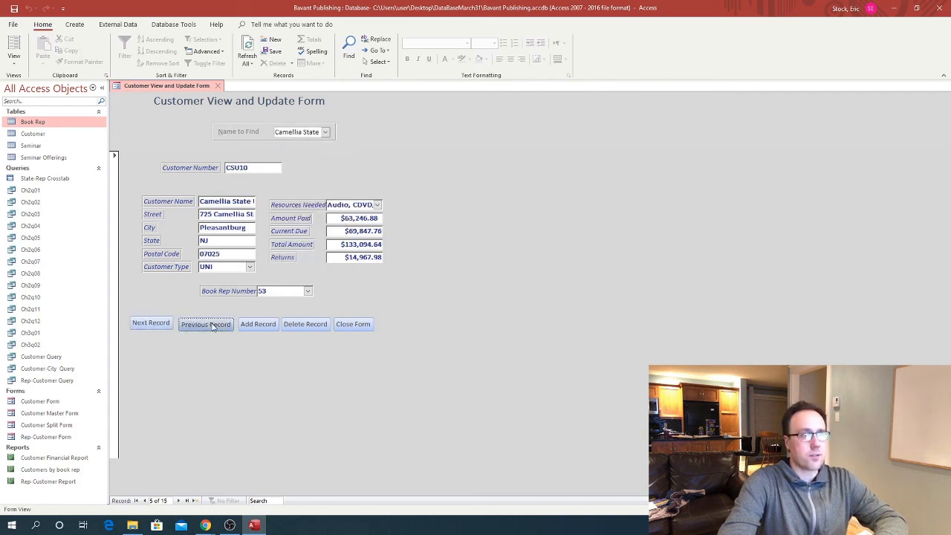
{"action": "left_click", "coordinate": [213, 326]}
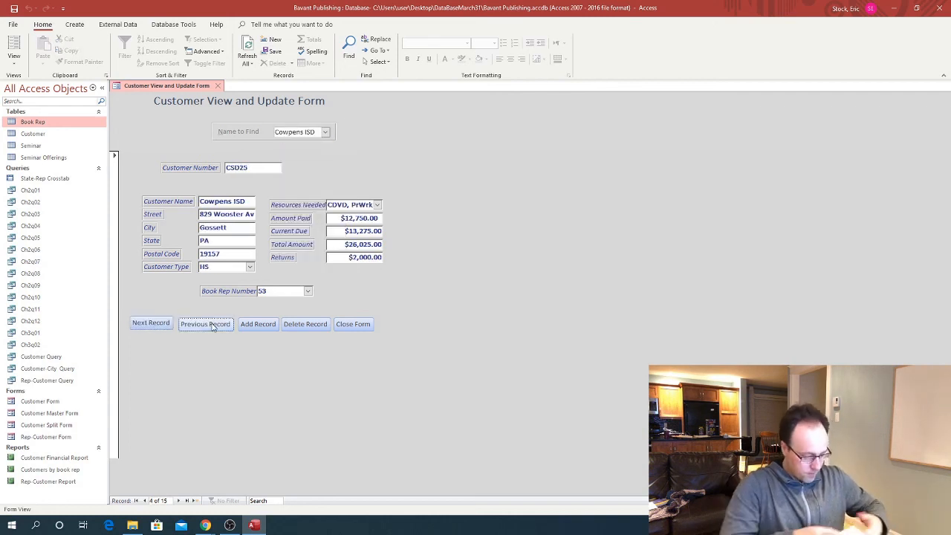